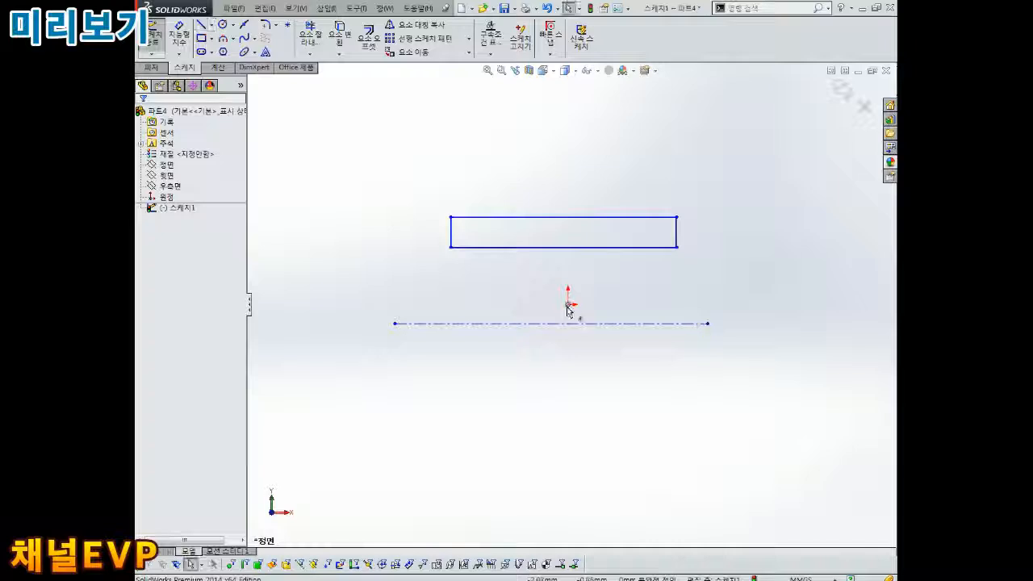
# Apply a fixed relation to the horizontal centerline below the rectangle.
pyautogui.click(625, 323)
pyautogui.click(699, 289)
pyautogui.press('z')
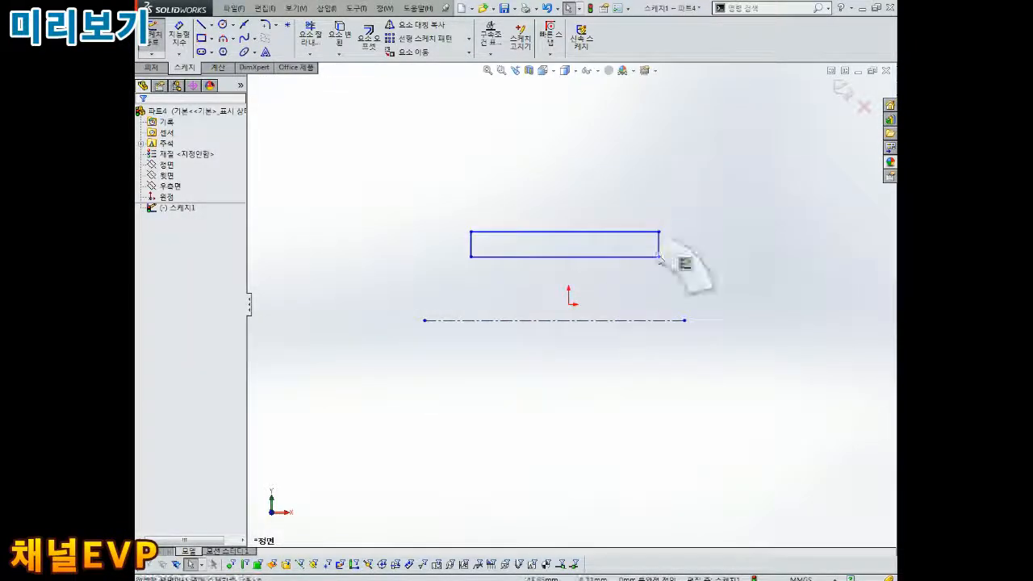
pyautogui.moveTo(656, 274); pyautogui.dragTo(684, 264, button='right')
pyautogui.click(276, 174)
pyautogui.scroll(-2, 589, 309)
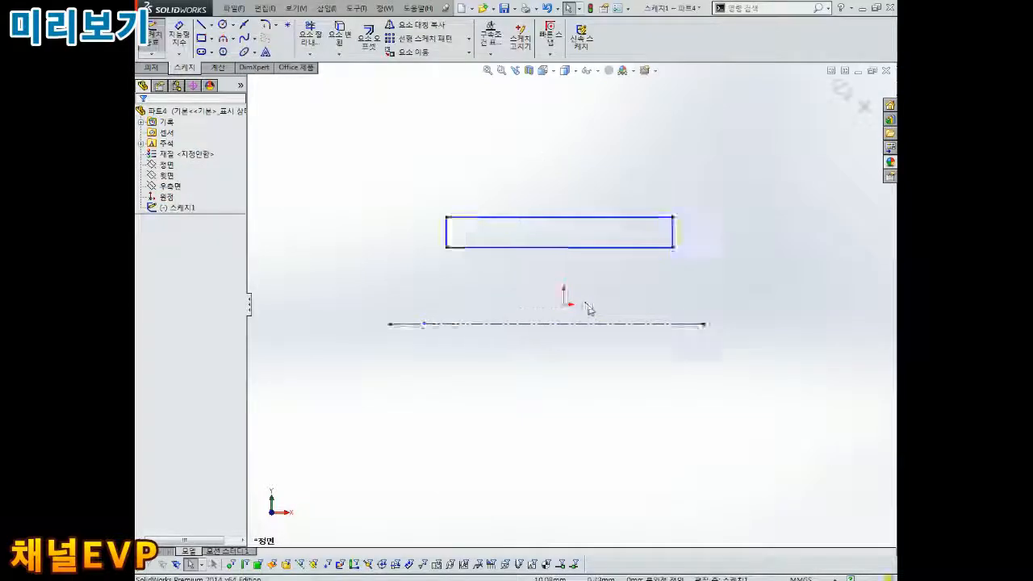
pyautogui.moveTo(751, 282); pyautogui.dragTo(744, 236, button='right')
pyautogui.click(649, 248)
pyautogui.click(652, 325)
pyautogui.click(643, 316)
pyautogui.press('Return')
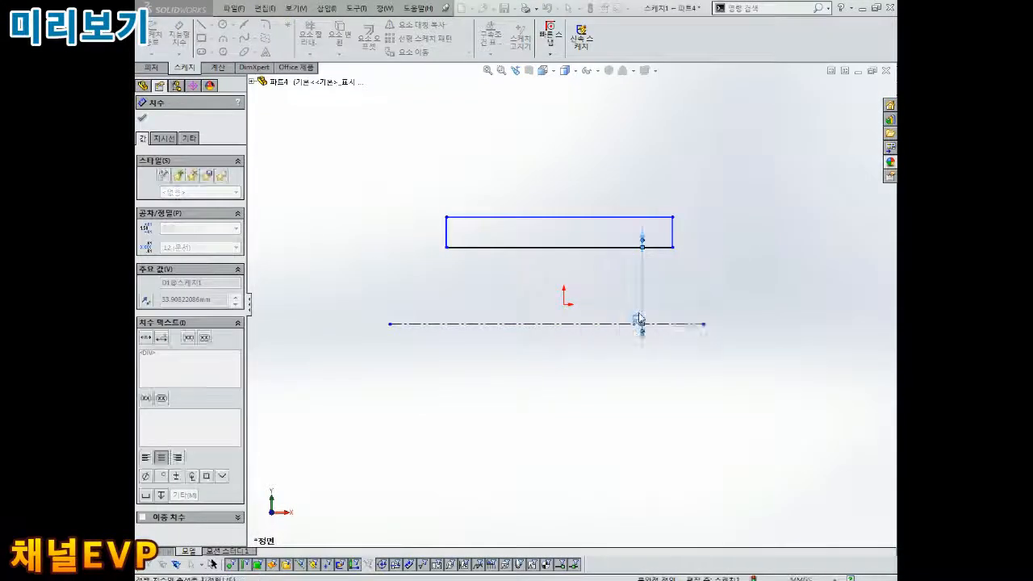
pyautogui.press('Escape')
# Dimension the rectangle's lower edge from the centerline as a 20 mm diameter.
pyautogui.click(637, 248)
pyautogui.click(632, 324)
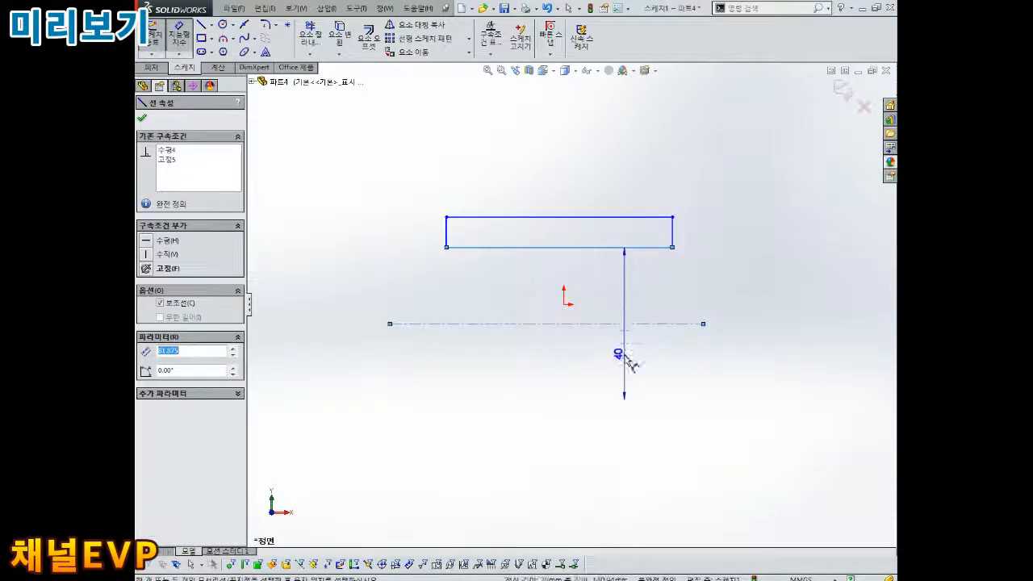
pyautogui.click(626, 344)
pyautogui.write('20')
pyautogui.press('Return')
# Dimension the rectangle's upper edge from the centerline as a 40 mm diameter.
pyautogui.click(638, 260)
pyautogui.click(646, 324)
pyautogui.click(654, 346)
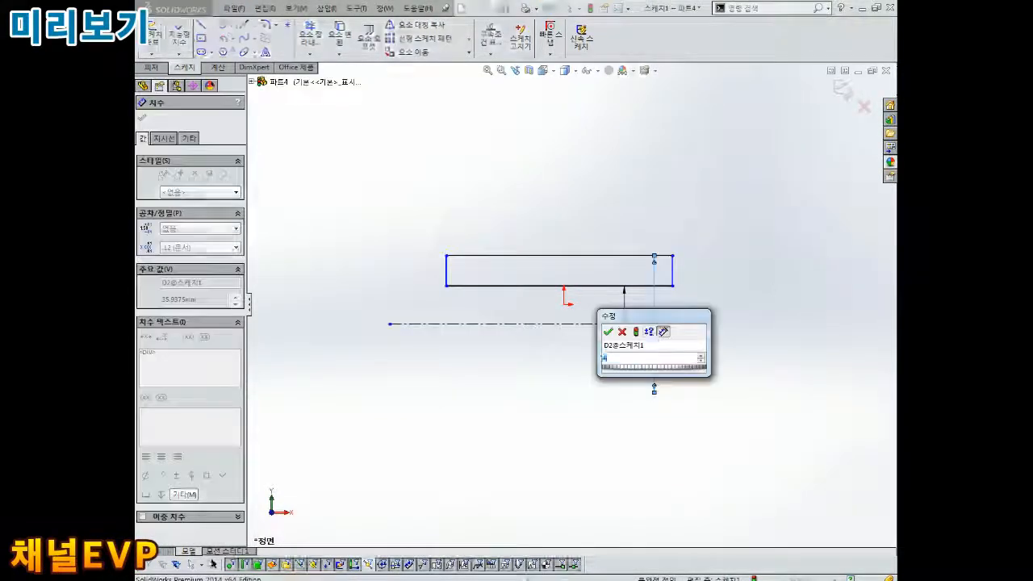
pyautogui.write('40')
pyautogui.press('Return')
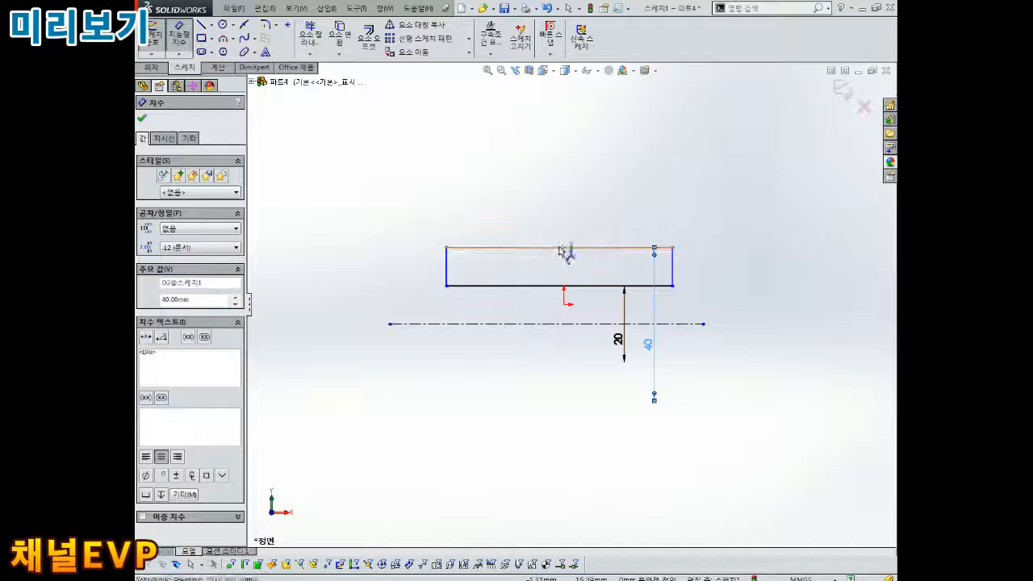
# Set the length of the rectangle's upper edge to 50 mm.
pyautogui.click(565, 248)
pyautogui.click(563, 163)
pyautogui.write('50')
pyautogui.press('Return')
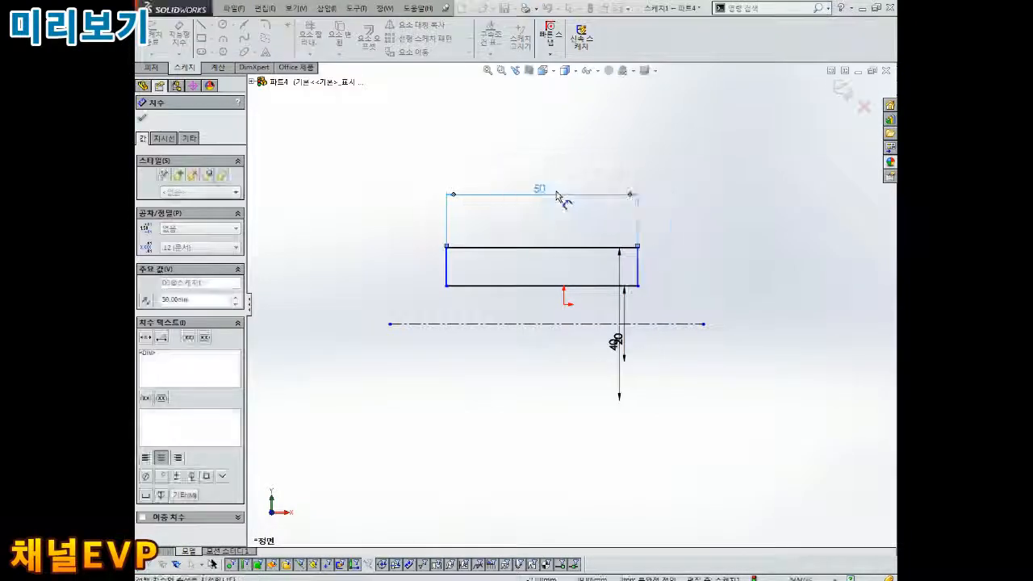
# Fix the rectangle's lower edge in place and resolve the sketch's conflicting dimensions and relations.
pyautogui.moveTo(429, 287); pyautogui.dragTo(459, 288)
pyautogui.click(532, 248)
pyautogui.click(509, 306)
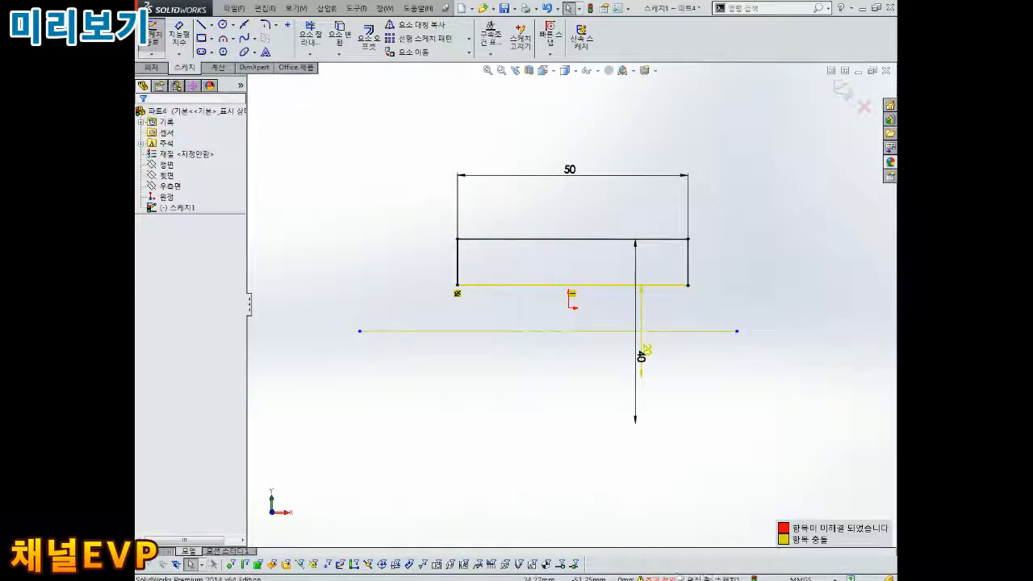
pyautogui.click(665, 579)
pyautogui.click(188, 173)
pyautogui.click(188, 312)
pyautogui.click(141, 120)
# Revolve the rectangle 360 degrees about the centerline to form a hollow cylinder.
pyautogui.moveTo(688, 347)
pyautogui.mouseDown(button='middle')
pyautogui.moveTo(667, 291)
pyautogui.moveTo(629, 343)
pyautogui.moveTo(561, 348)
pyautogui.mouseUp(button='middle')
pyautogui.click(183, 40)
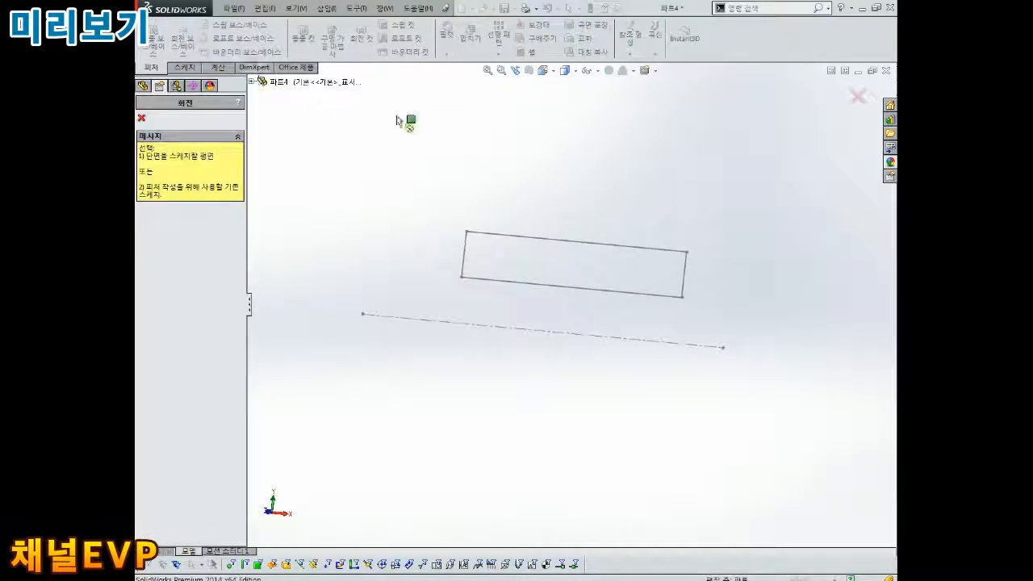
pyautogui.click(545, 242)
pyautogui.moveTo(535, 226)
pyautogui.mouseDown(button='middle')
pyautogui.moveTo(489, 217)
pyautogui.moveTo(489, 205)
pyautogui.mouseUp(button='middle')
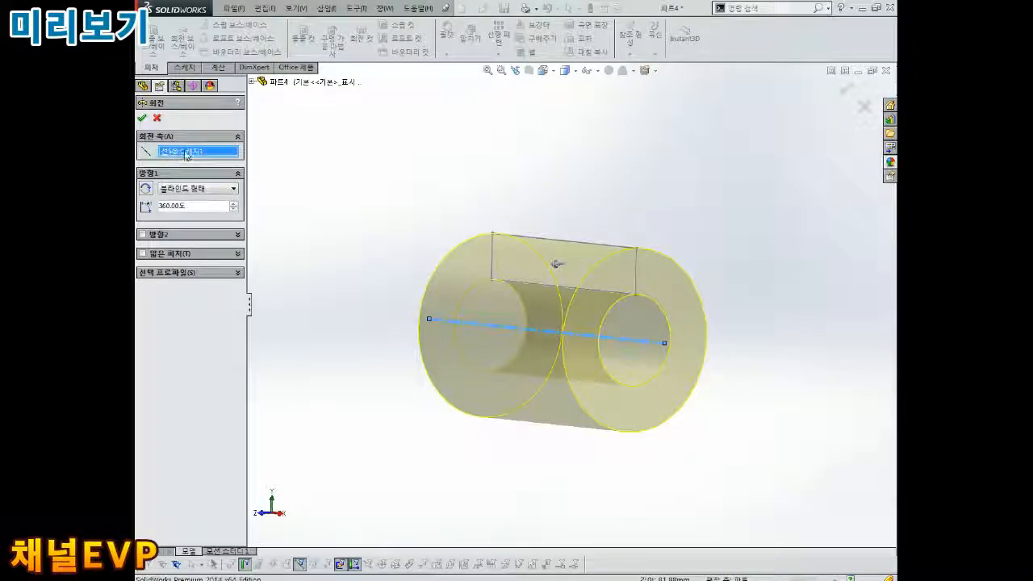
pyautogui.click(601, 291)
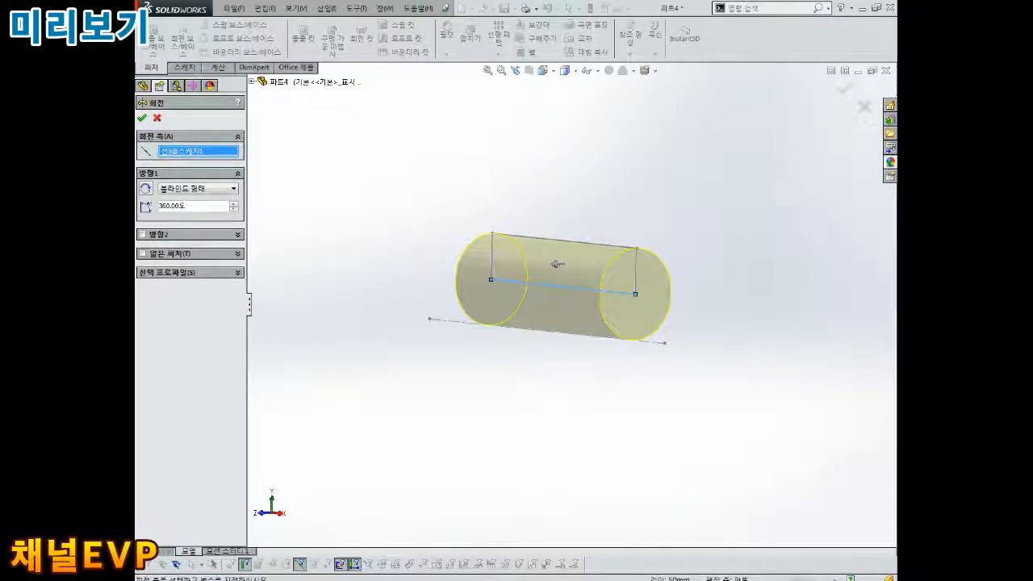
pyautogui.click(648, 343)
pyautogui.moveTo(651, 336); pyautogui.dragTo(510, 275, button='middle')
pyautogui.press('Return')
pyautogui.scroll(4, 510, 276)
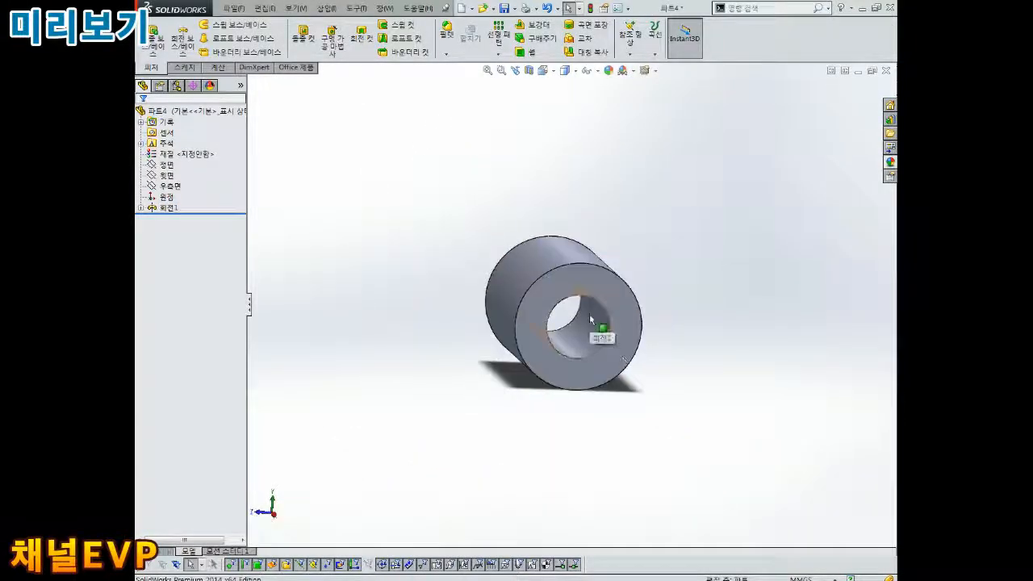
pyautogui.scroll(-3, 586, 338)
# Reopen the revolve's sketch and draw a diagonal line across each of the rectangle's two upper corners.
pyautogui.rightClick(167, 208)
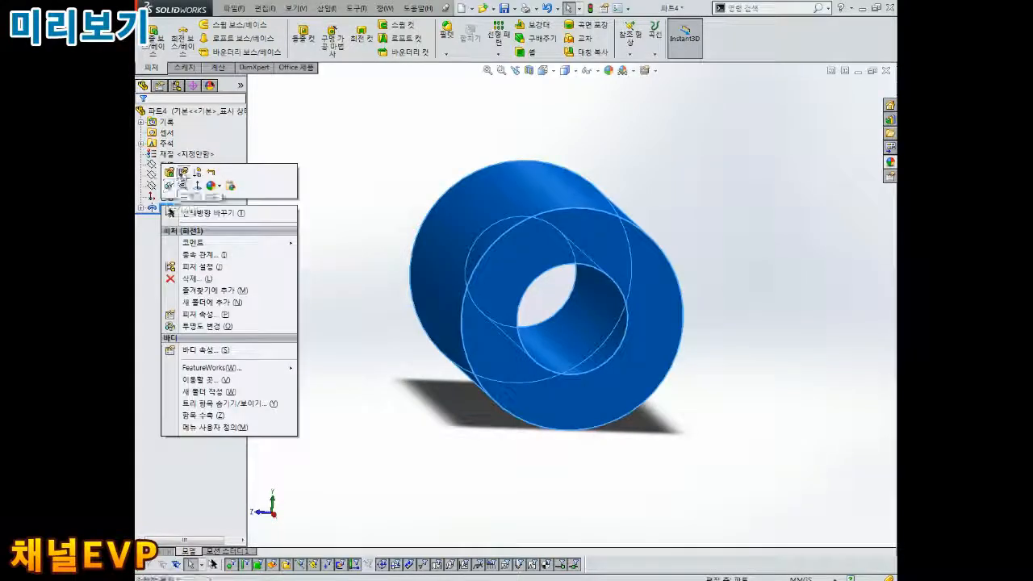
pyautogui.click(185, 173)
pyautogui.hotkey('ctrl', '8')
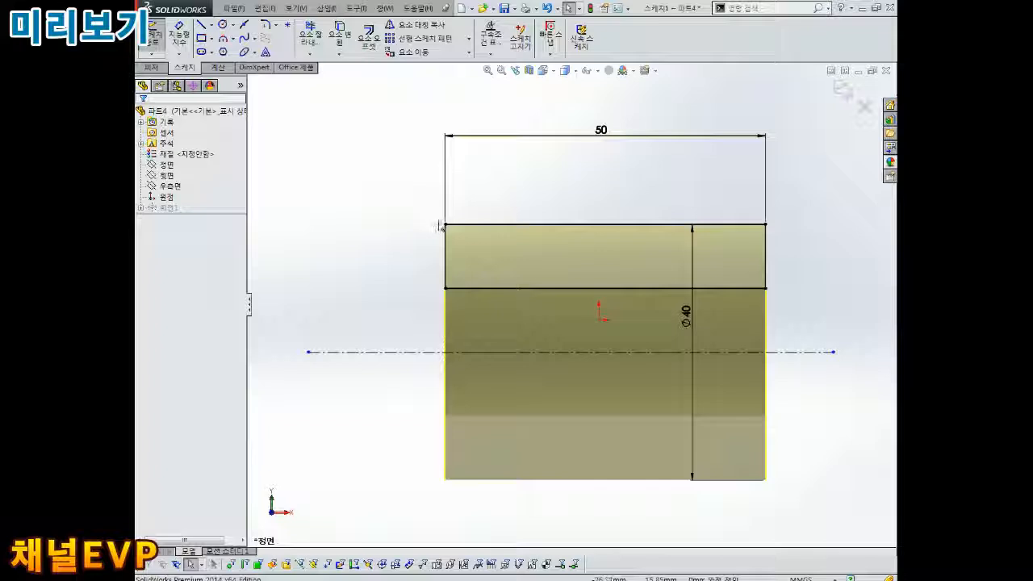
pyautogui.scroll(1, 539, 269)
pyautogui.scroll(-2, 549, 274)
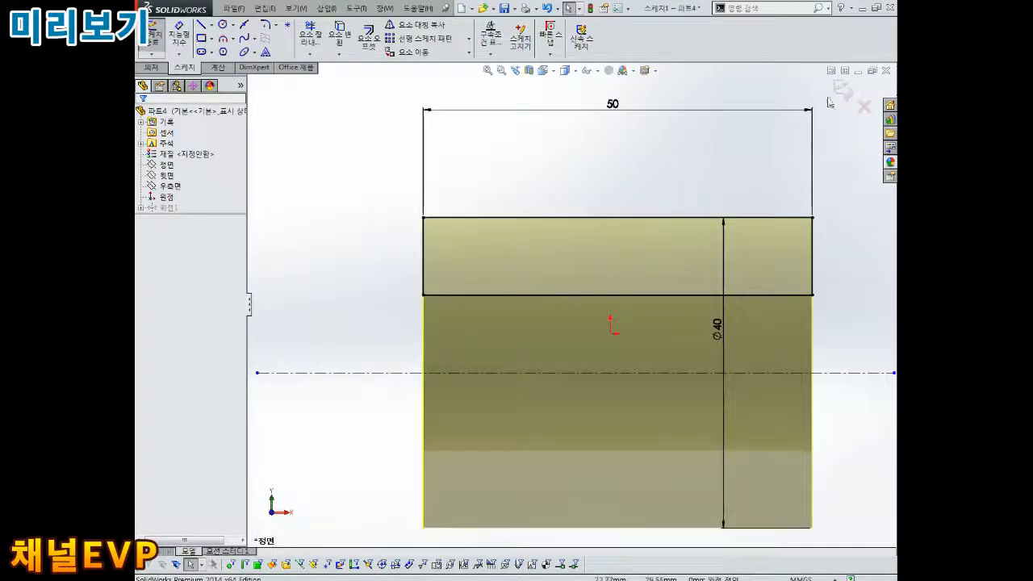
pyautogui.scroll(1, 830, 101)
pyautogui.scroll(-1, 830, 105)
pyautogui.click(199, 26)
pyautogui.click(752, 280)
pyautogui.click(675, 228)
pyautogui.press('Escape')
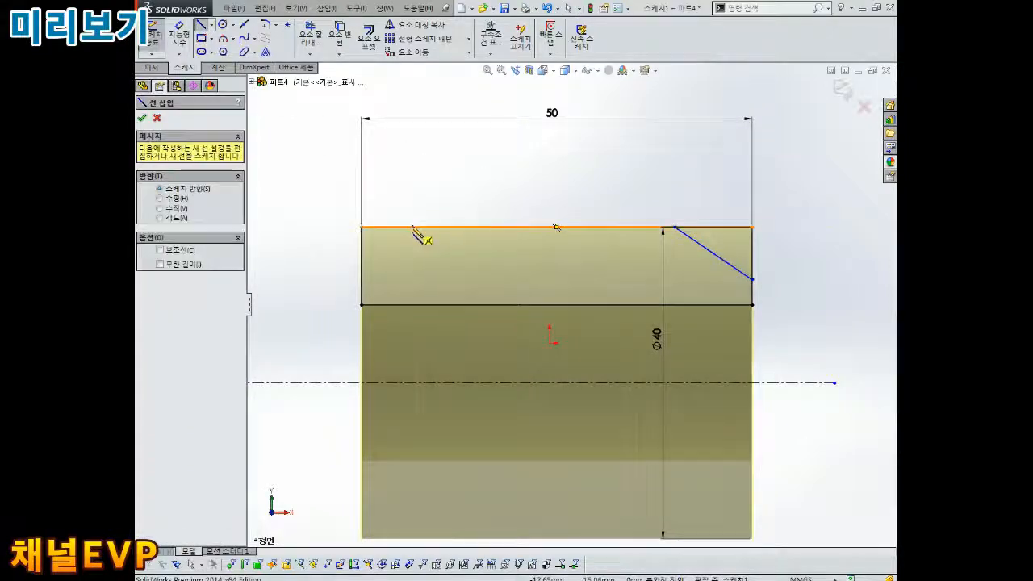
pyautogui.click(416, 227)
pyautogui.click(361, 269)
pyautogui.press('Escape')
# Trim the rectangle's outer corners beyond the two diagonals and leave the sketch to rebuild the revolved part.
pyautogui.click(310, 34)
pyautogui.click(401, 227)
pyautogui.click(361, 251)
pyautogui.click(540, 304)
pyautogui.click(737, 228)
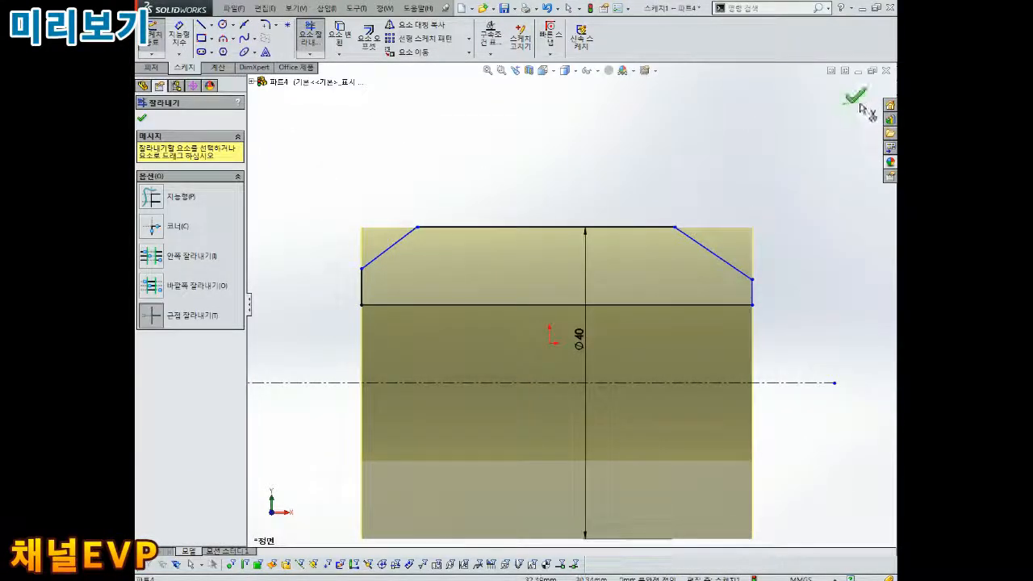
pyautogui.click(855, 99)
pyautogui.moveTo(799, 170)
pyautogui.mouseDown(button='middle')
pyautogui.moveTo(719, 237)
pyautogui.moveTo(624, 278)
pyautogui.moveTo(652, 286)
pyautogui.moveTo(673, 235)
pyautogui.moveTo(658, 287)
pyautogui.moveTo(675, 293)
pyautogui.mouseUp(button='middle')
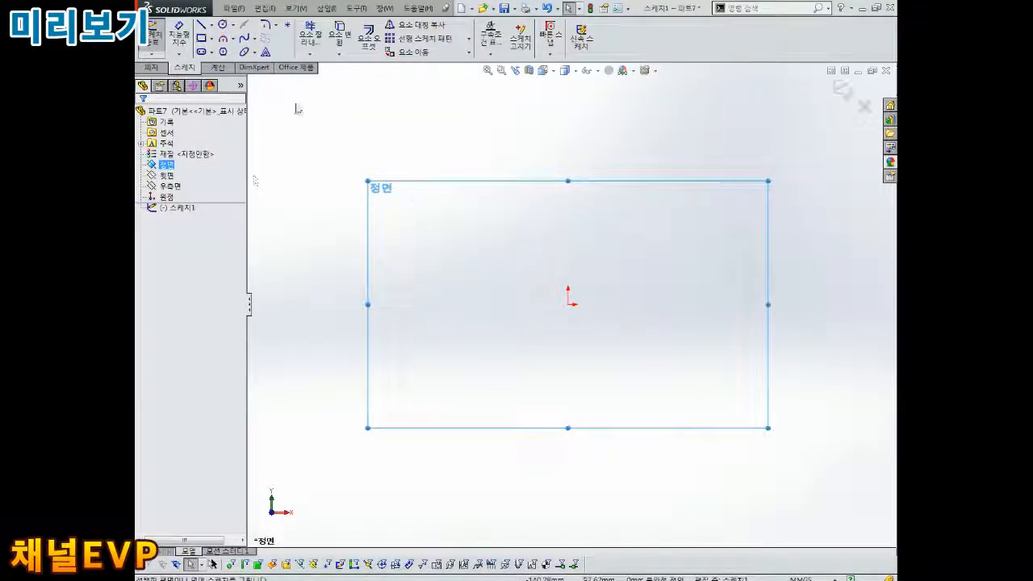
# Draw a horizontal centerline starting at the origin and a separate vertical centerline above it on the front plane.
pyautogui.click(211, 26)
pyautogui.click(220, 50)
pyautogui.click(568, 304)
pyautogui.click(787, 304)
pyautogui.press('Escape')
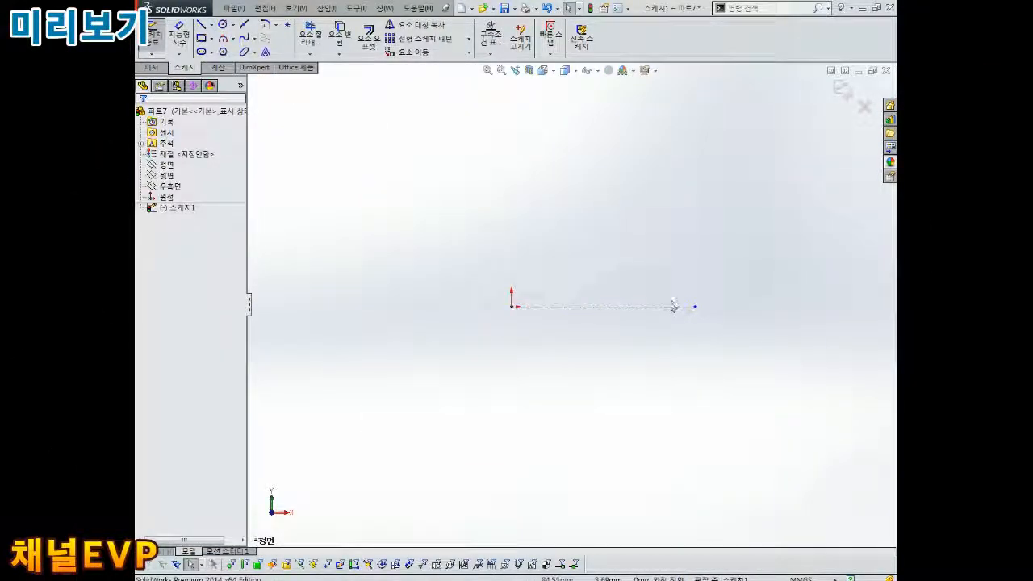
pyautogui.click(202, 25)
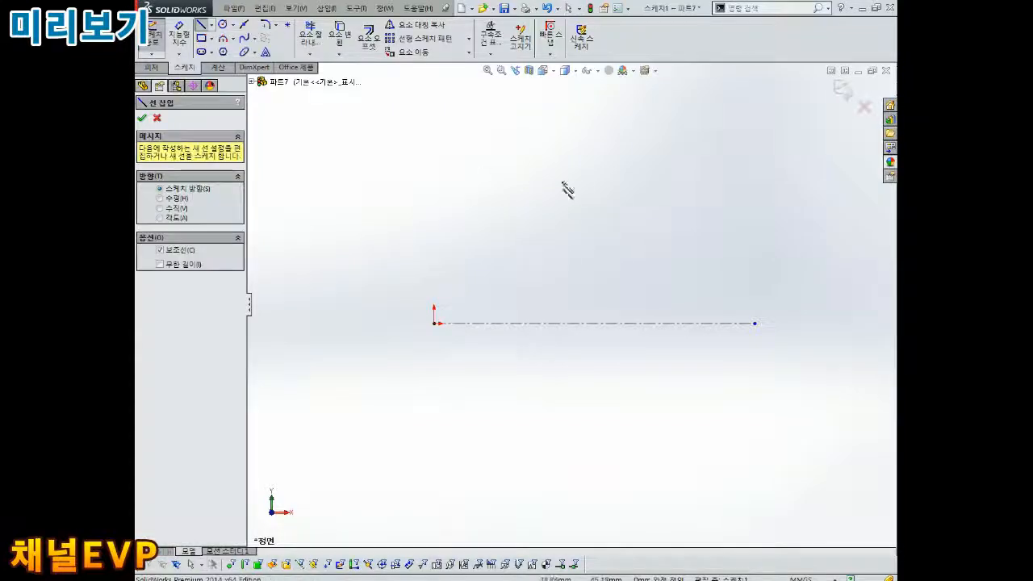
pyautogui.click(582, 176)
pyautogui.click(582, 277)
# Sketch an open half-profile left of the vertical centerline, with a top edge about 39 mm long and a beveled upper-left corner.
pyautogui.click(582, 211)
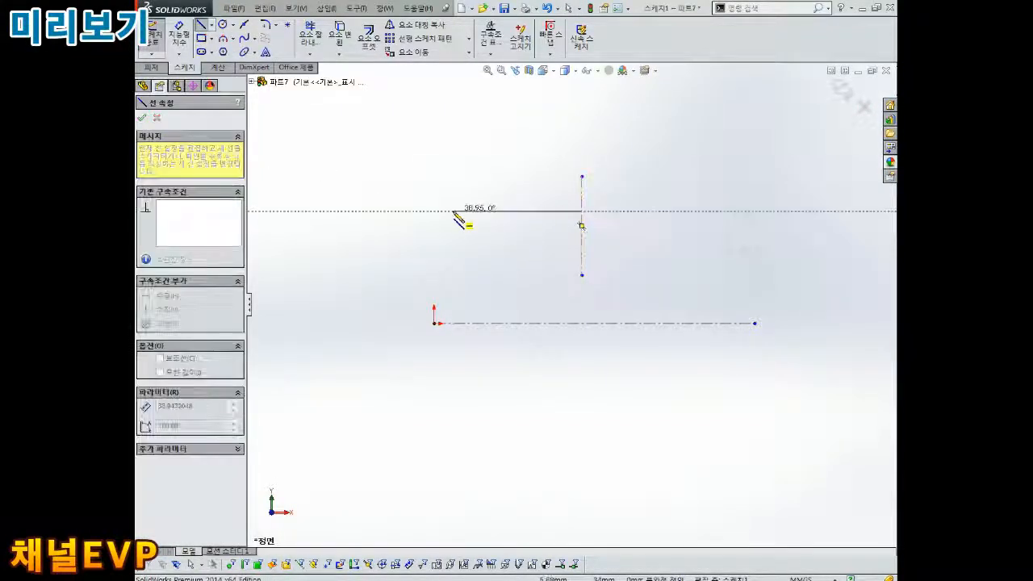
pyautogui.click(425, 232)
pyautogui.click(425, 256)
pyautogui.click(582, 257)
pyautogui.press('Escape')
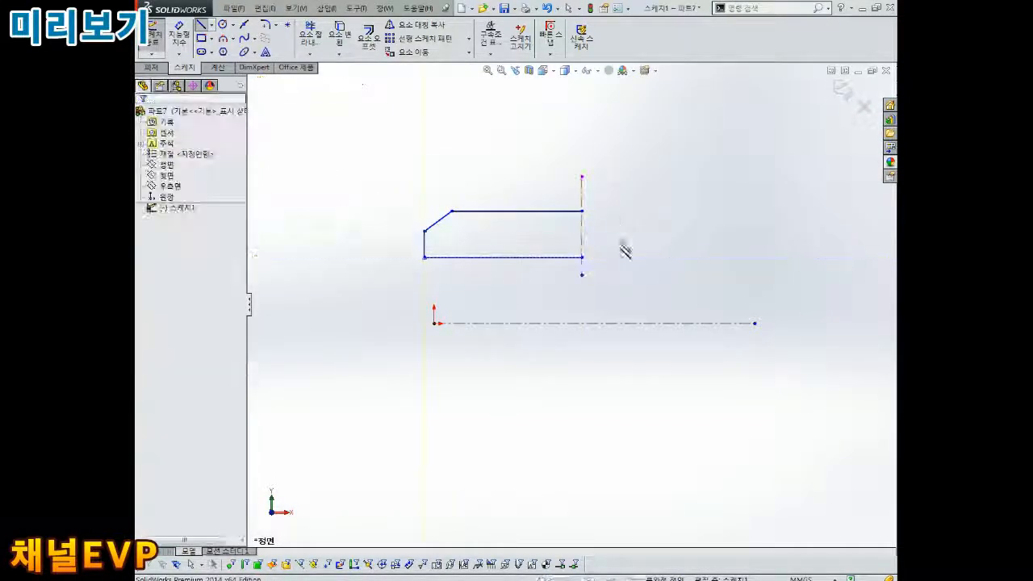
pyautogui.scroll(-2, 543, 224)
pyautogui.scroll(2, 546, 242)
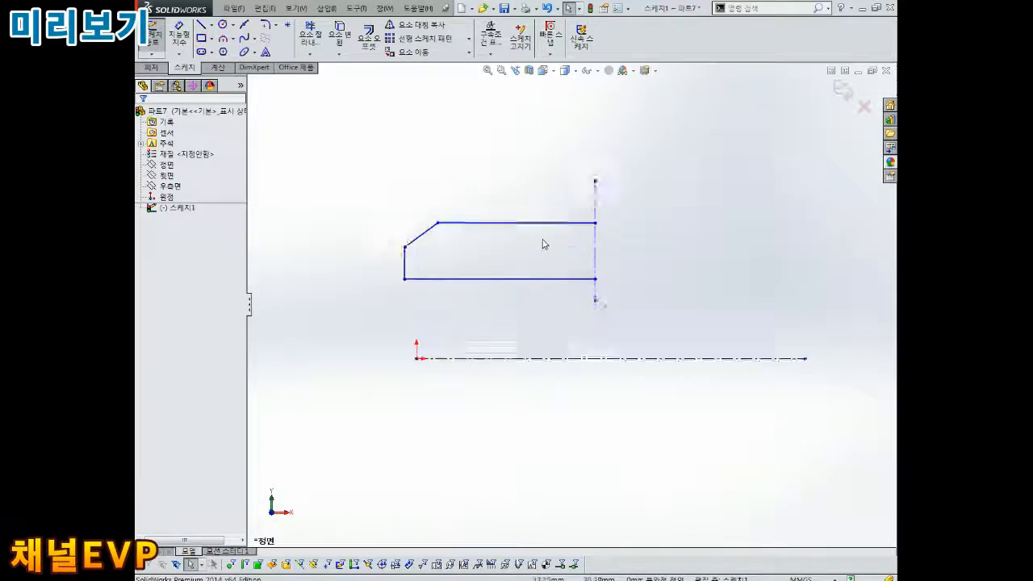
# Mirror the half-profile about the vertical centerline.
pyautogui.click(417, 25)
pyautogui.moveTo(573, 218); pyautogui.dragTo(373, 305)
pyautogui.click(212, 274)
pyautogui.click(591, 267)
pyautogui.press('Return')
# Reopen the profile sketch and set the overall length of its lower edge to 160 mm.
pyautogui.moveTo(489, 182); pyautogui.dragTo(521, 145, button='right')
pyautogui.rightClick(181, 207)
pyautogui.click(190, 172)
pyautogui.moveTo(441, 179); pyautogui.dragTo(442, 133, button='right')
pyautogui.click(538, 284)
pyautogui.click(531, 410)
pyautogui.press('Return')
# Set the left bevel's horizontal length to 10 mm and its angle to the lower edge to 30 degrees.
pyautogui.click(445, 246)
pyautogui.click(456, 212)
pyautogui.write('10')
pyautogui.press('Return')
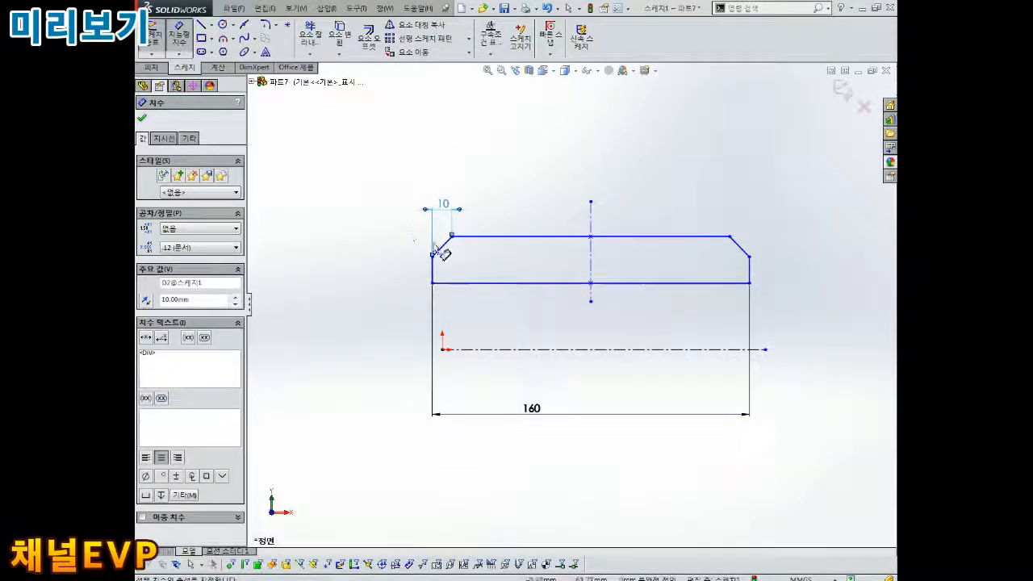
pyautogui.click(438, 249)
pyautogui.click(507, 283)
pyautogui.click(514, 272)
pyautogui.write('30')
pyautogui.press('Return')
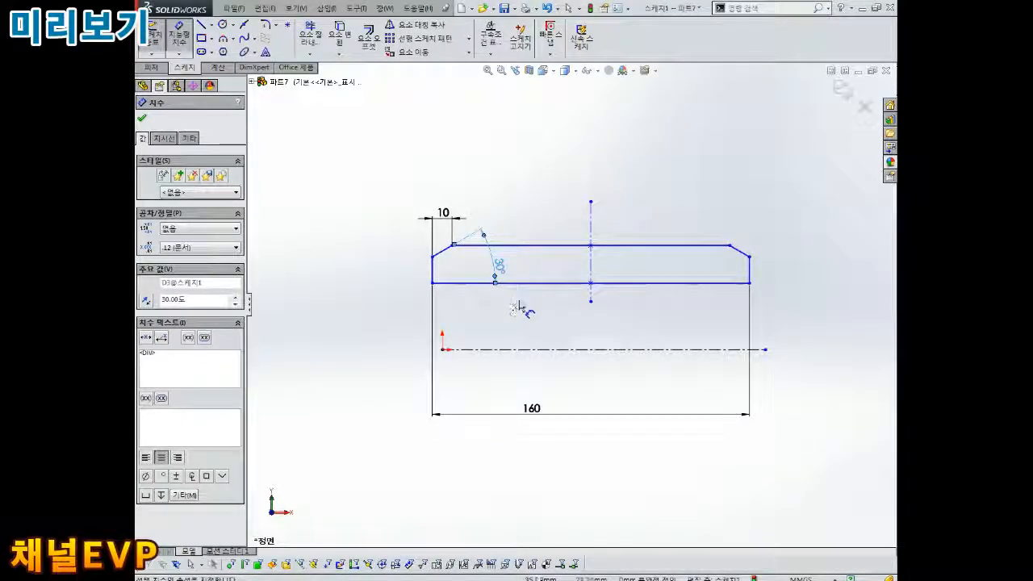
# Set the distance between the profile's upper and lower edges to 7.5 mm.
pyautogui.click(538, 245)
pyautogui.click(535, 283)
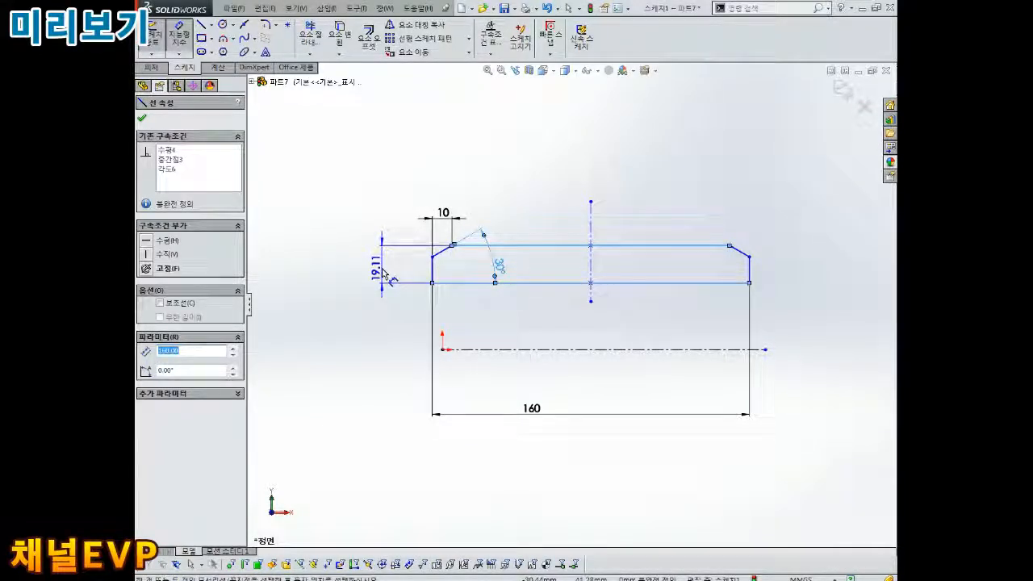
pyautogui.click(385, 275)
pyautogui.write('7.5')
pyautogui.press('Return')
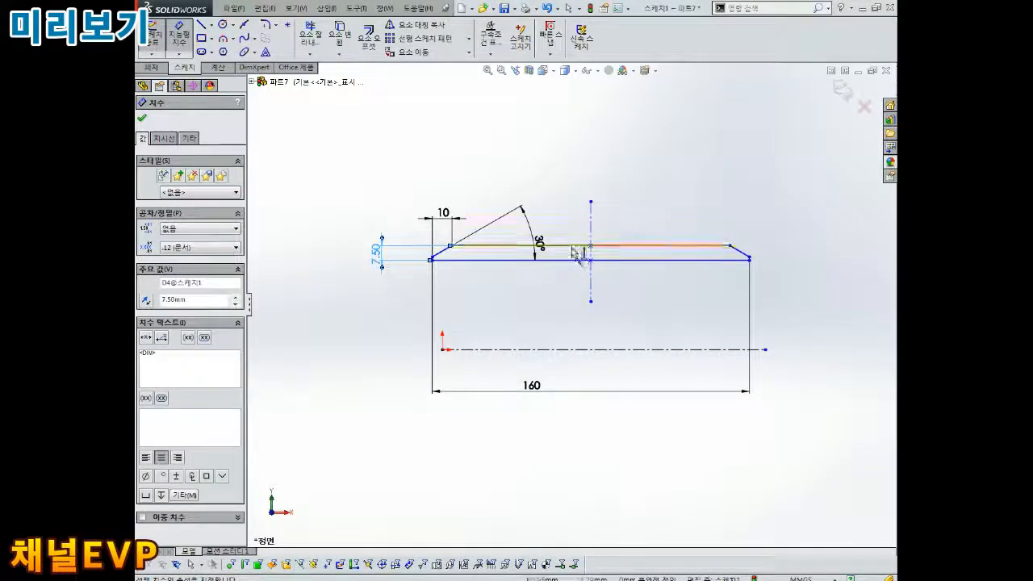
# Dimension the profile's upper edge from the horizontal centerline as a 44 mm diameter.
pyautogui.click(572, 246)
pyautogui.click(559, 349)
pyautogui.click(344, 364)
pyautogui.write('44')
pyautogui.press('Return')
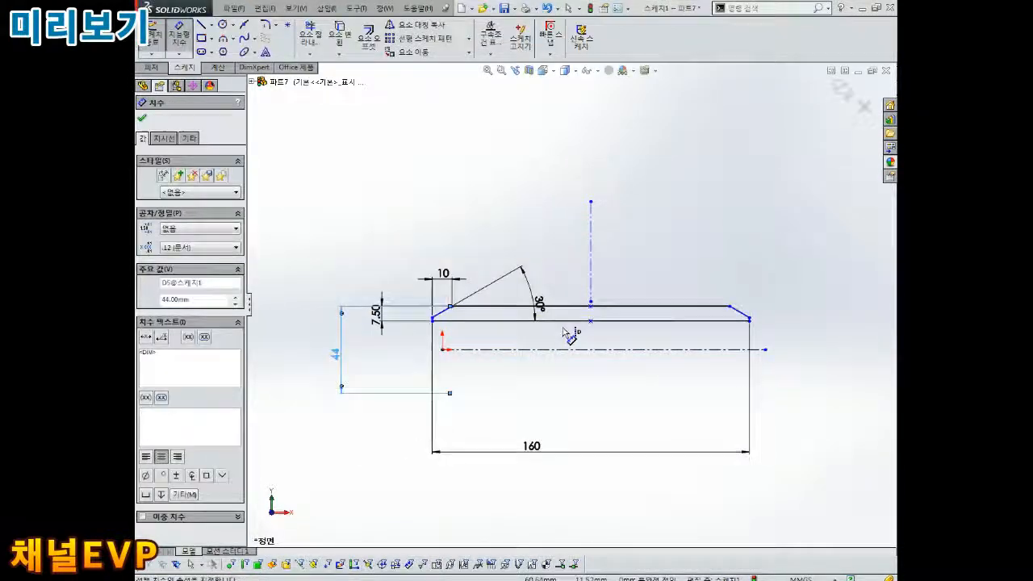
# Align the profile's left end vertically with the origin using a vertical relation.
pyautogui.scroll(-3, 471, 324)
pyautogui.scroll(-2, 470, 329)
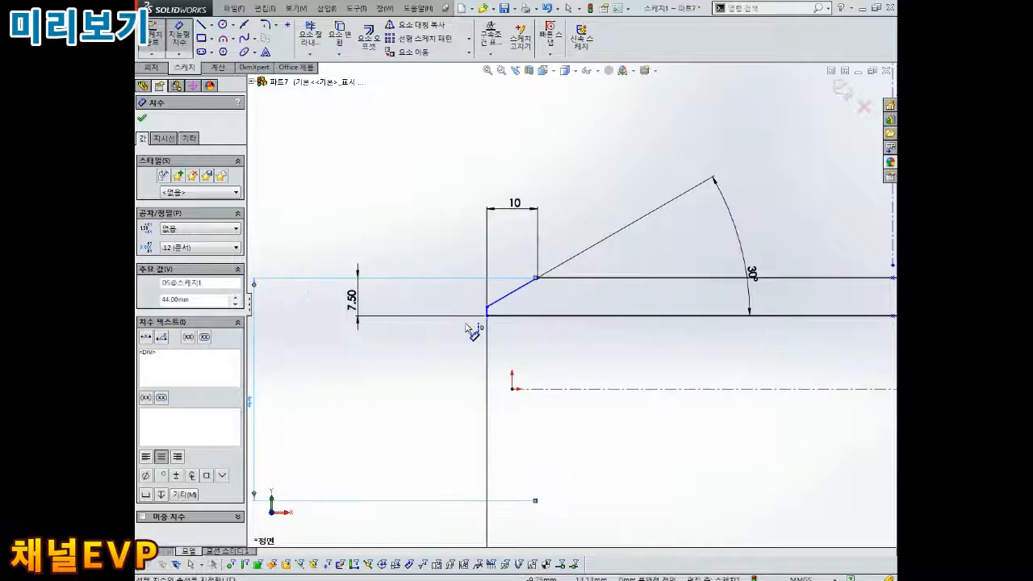
pyautogui.press('Escape')
pyautogui.click(486, 308)
pyautogui.scroll(4, 557, 282)
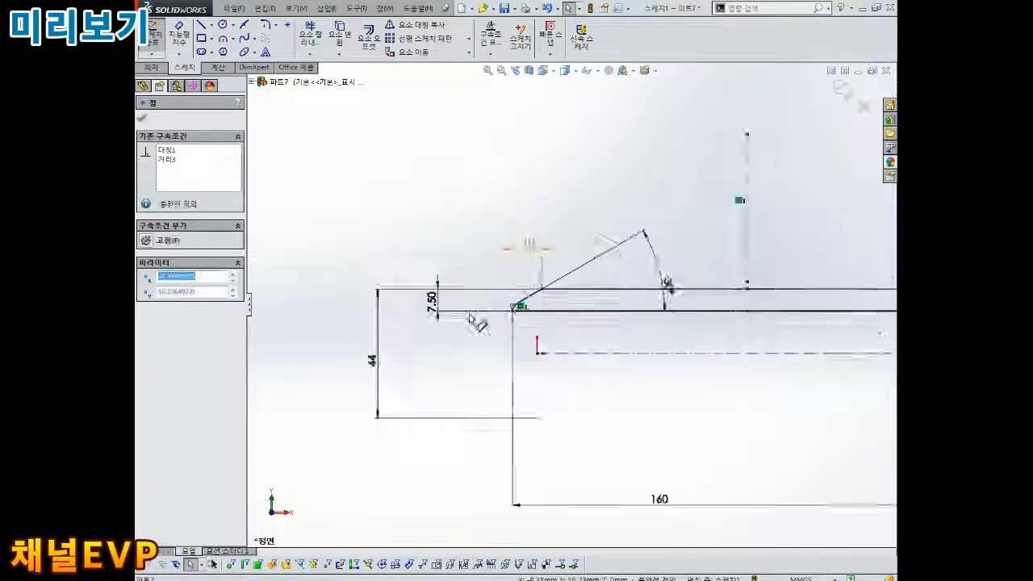
pyautogui.scroll(1, 563, 286)
pyautogui.click(742, 286)
pyautogui.scroll(-2, 670, 270)
pyautogui.moveTo(445, 272); pyautogui.dragTo(490, 274)
pyautogui.click(468, 315)
pyautogui.keyDown('ctrl'); pyautogui.click(490, 273); pyautogui.keyUp('ctrl')
pyautogui.click(146, 324)
# Rearrange the dimensions around the profile and extend the vertical centerline below the horizontal one.
pyautogui.moveTo(327, 326); pyautogui.dragTo(410, 340)
pyautogui.moveTo(395, 262); pyautogui.dragTo(441, 267)
pyautogui.scroll(2, 456, 270)
pyautogui.moveTo(607, 415); pyautogui.dragTo(639, 374)
pyautogui.scroll(-3, 759, 318)
pyautogui.scroll(2, 646, 243)
pyautogui.moveTo(575, 245); pyautogui.dragTo(571, 360)
pyautogui.moveTo(507, 247); pyautogui.dragTo(482, 228)
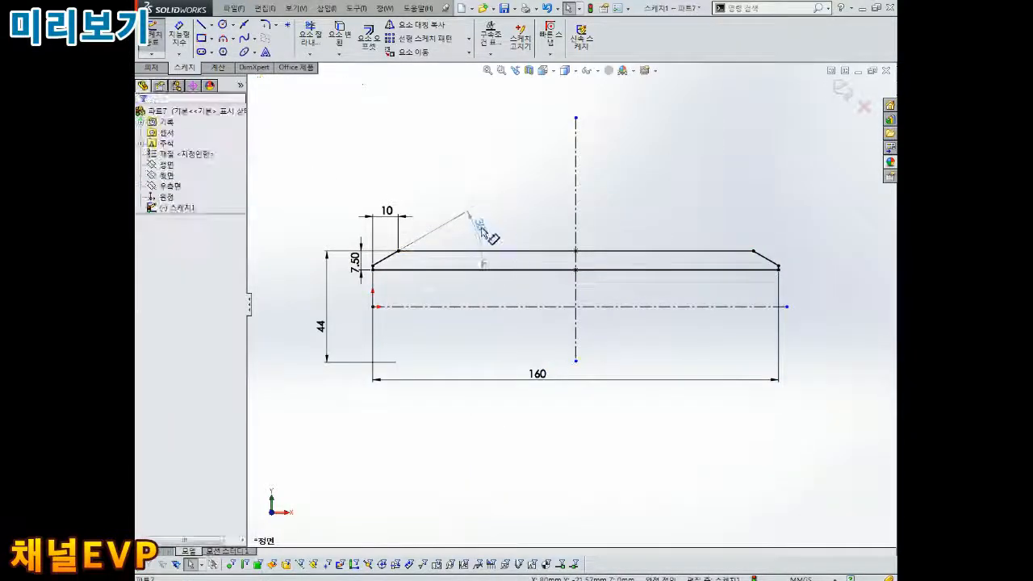
# Revolve the beveled profile about the horizontal centerline to form a tube.
pyautogui.click(154, 37)
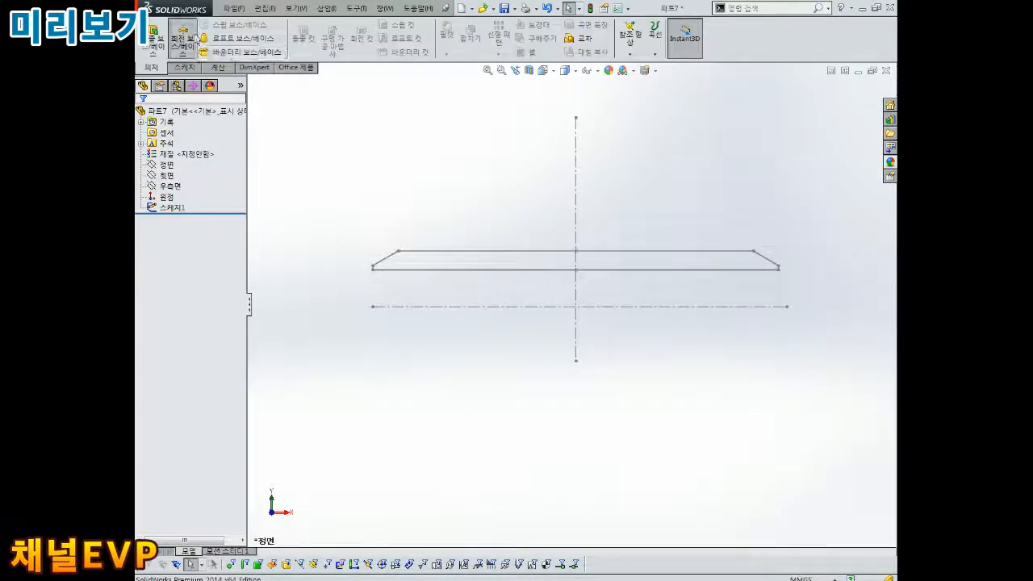
pyautogui.click(184, 39)
pyautogui.click(454, 307)
pyautogui.click(455, 307)
pyautogui.click(143, 118)
pyautogui.scroll(3, 484, 190)
pyautogui.moveTo(501, 234)
pyautogui.mouseDown(button='middle')
pyautogui.moveTo(578, 273)
pyautogui.moveTo(641, 330)
pyautogui.moveTo(691, 343)
pyautogui.moveTo(614, 300)
pyautogui.mouseUp(button='middle')
pyautogui.scroll(-7, 615, 307)
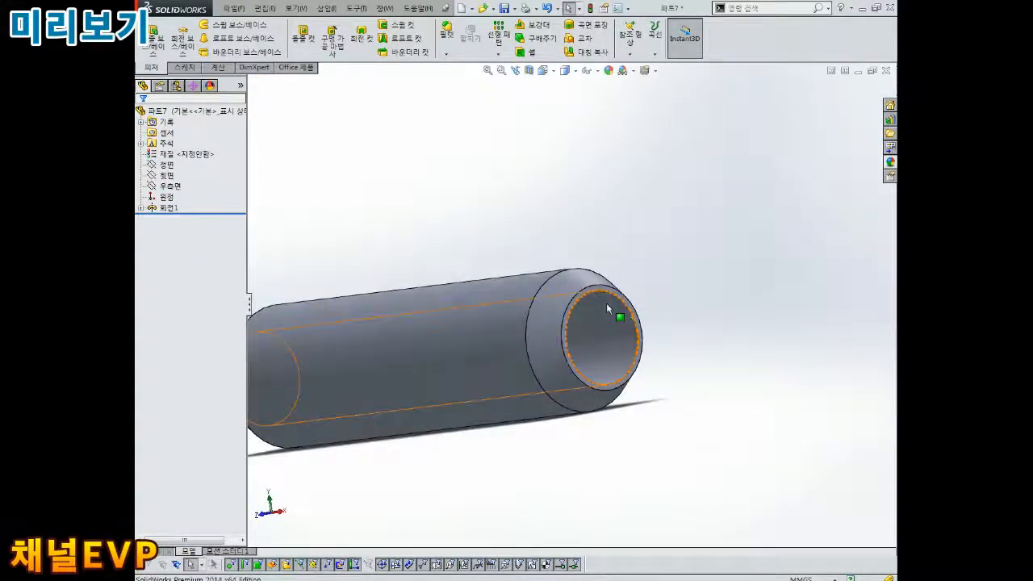
# Start a sketch on the tube's end face and draw two diverging centerlines that meet at the origin.
pyautogui.click(610, 279)
pyautogui.click(639, 244)
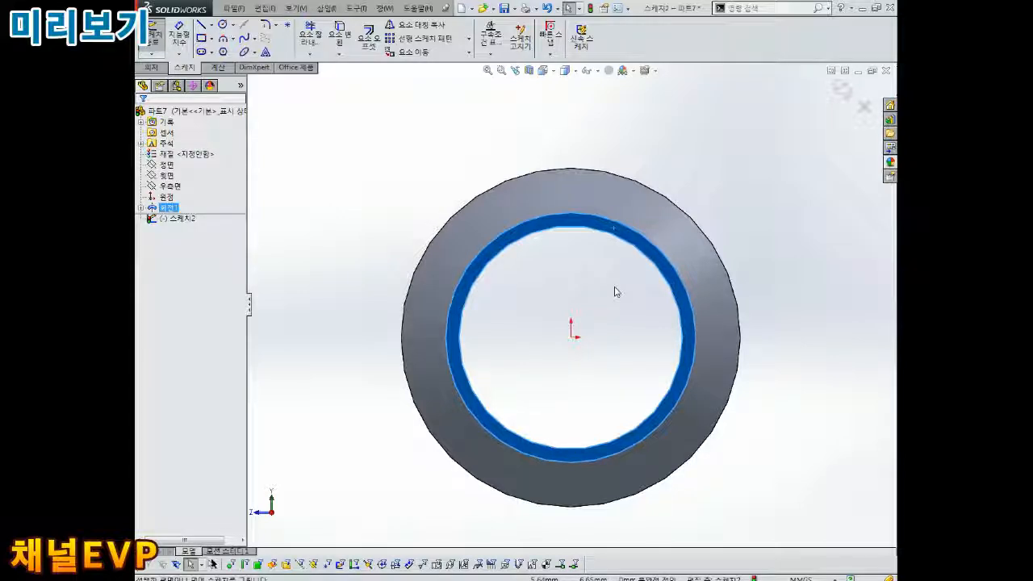
pyautogui.click(228, 50)
pyautogui.click(381, 252)
pyautogui.click(571, 336)
pyautogui.click(371, 407)
# Convert the two sloped centerlines from construction geometry to solid lines.
pyautogui.keyDown('ctrl'); pyautogui.click(517, 357); pyautogui.keyUp('ctrl')
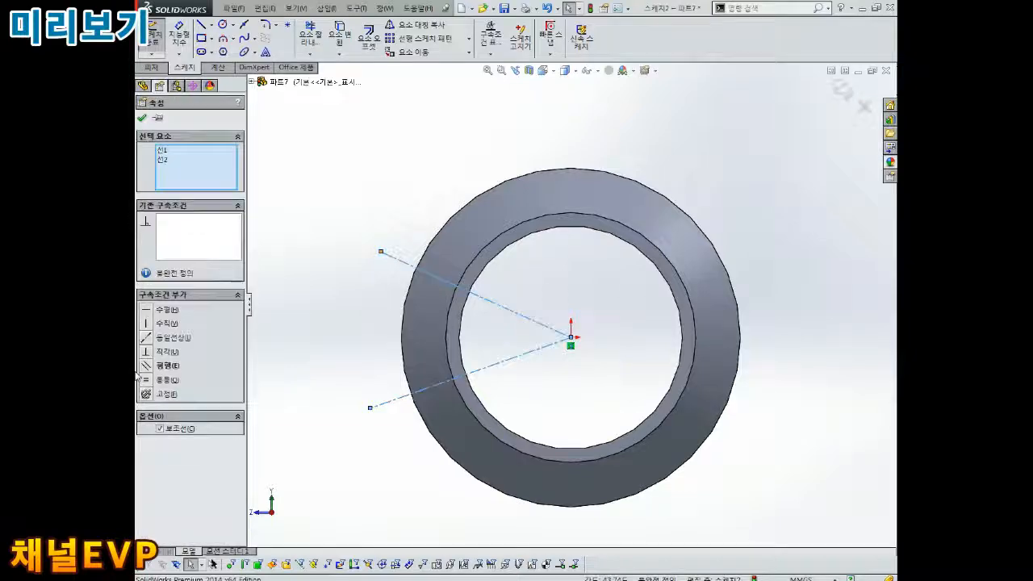
pyautogui.click(175, 427)
pyautogui.click(268, 186)
# Draw a horizontal centerline from the origin between the two sloped lines, ending beyond the tube's outer edge.
pyautogui.click(213, 26)
pyautogui.click(225, 49)
pyautogui.click(571, 338)
pyautogui.click(318, 339)
pyautogui.press('Escape')
pyautogui.scroll(-3, 533, 364)
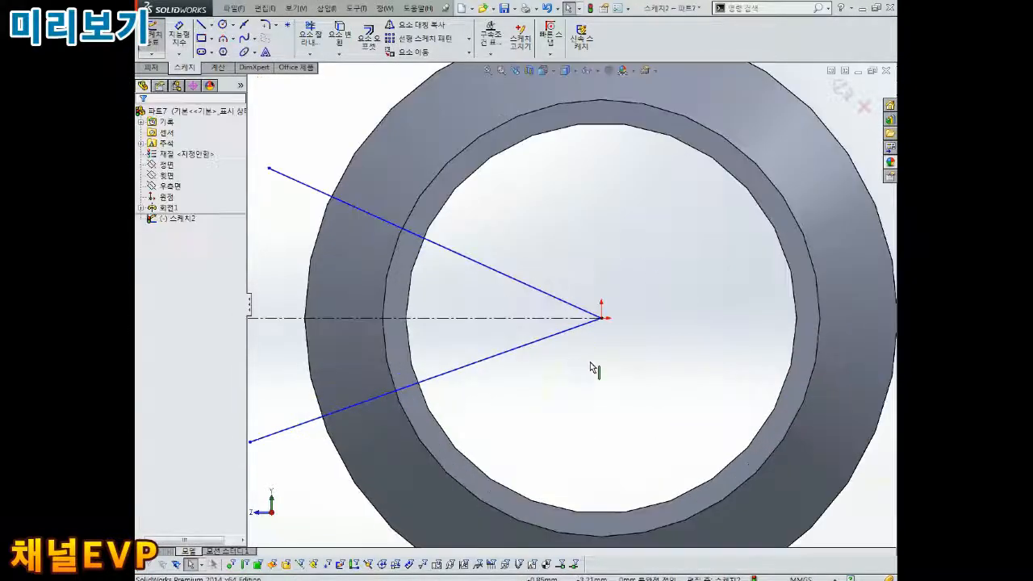
# Close the wedge by joining the outer ends of the sloped lines with a line, and make it vertical.
pyautogui.scroll(3, 594, 369)
pyautogui.moveTo(388, 208); pyautogui.dragTo(369, 205)
pyautogui.press('Escape')
pyautogui.click(201, 26)
pyautogui.click(369, 205)
pyautogui.click(377, 368)
pyautogui.press('Escape')
pyautogui.click(376, 339)
pyautogui.click(146, 254)
pyautogui.press('Escape')
pyautogui.scroll(-3, 482, 251)
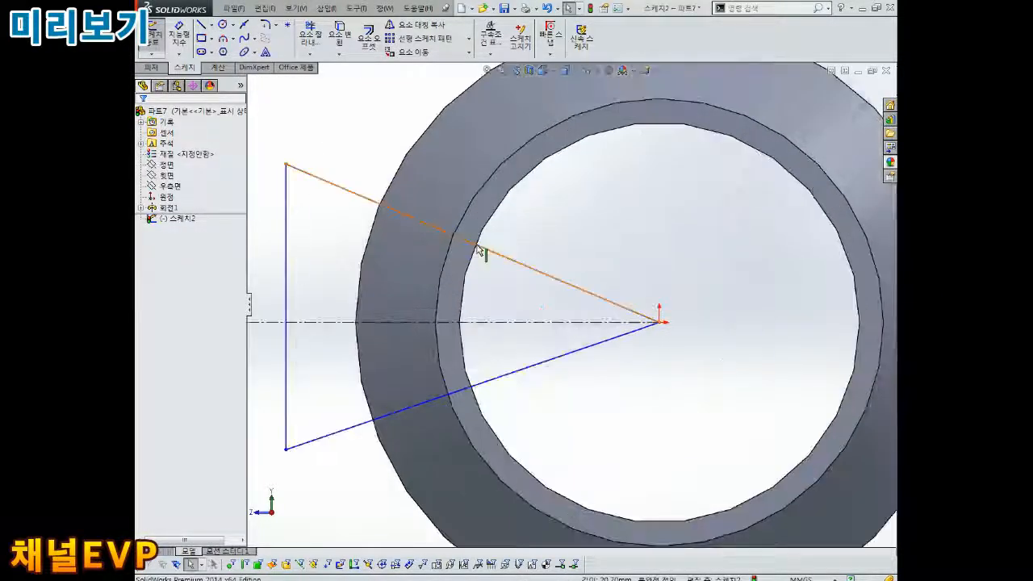
# Convert the tube's bore edge into a sketch circle and hide the revolved body.
pyautogui.scroll(2, 525, 243)
pyautogui.click(340, 34)
pyautogui.click(169, 208)
pyautogui.click(191, 187)
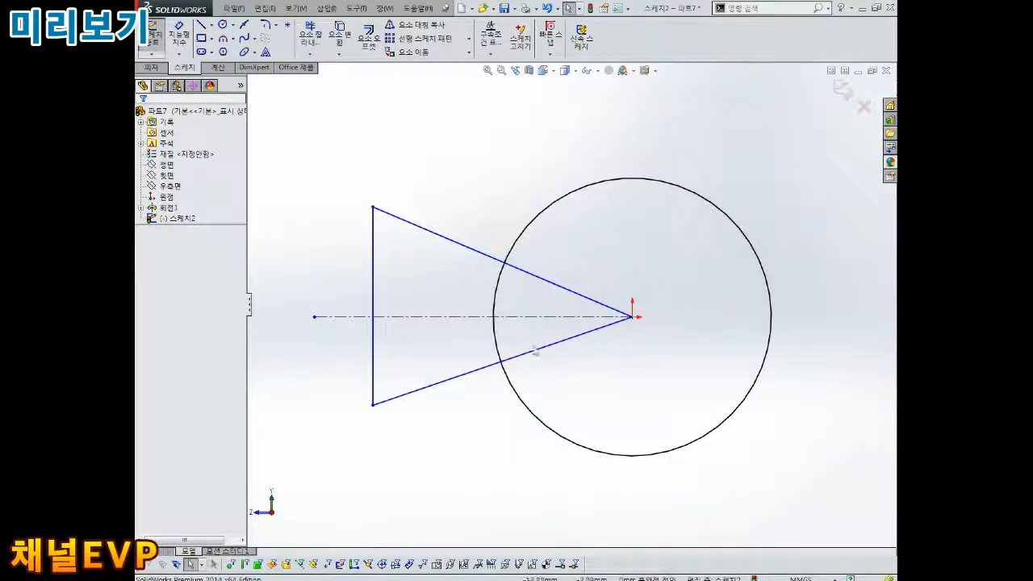
# Turn the converted circle into construction geometry.
pyautogui.click(498, 286)
pyautogui.click(547, 249)
pyautogui.scroll(-1, 513, 281)
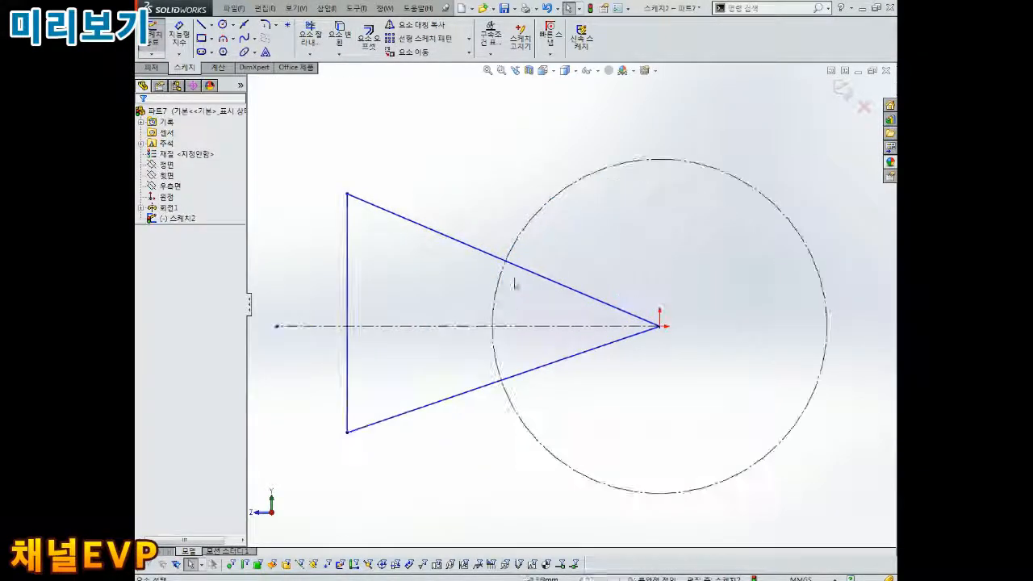
# Place a sketch point where the upper sloped line crosses the construction circle.
pyautogui.click(505, 329)
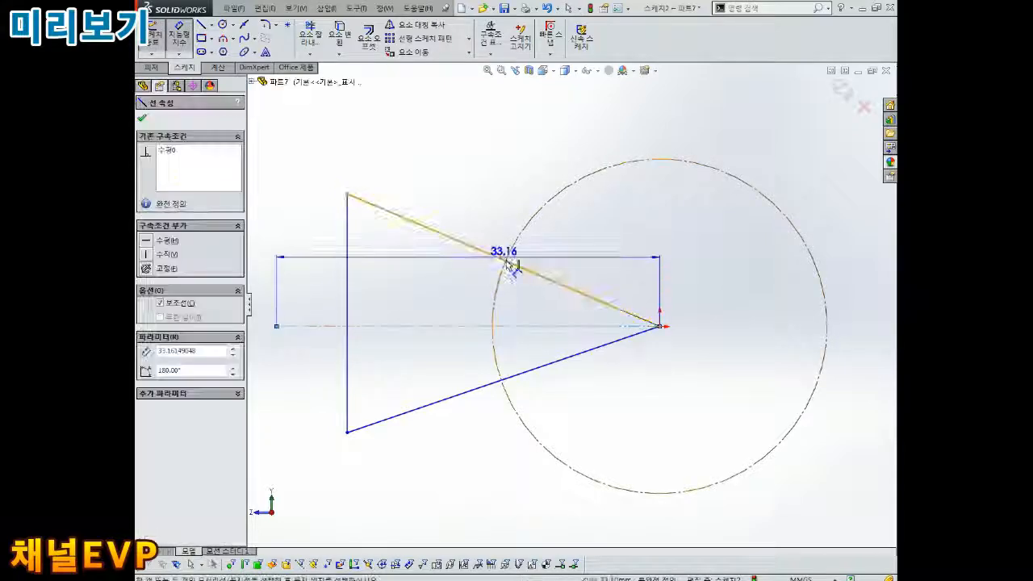
pyautogui.press('Escape')
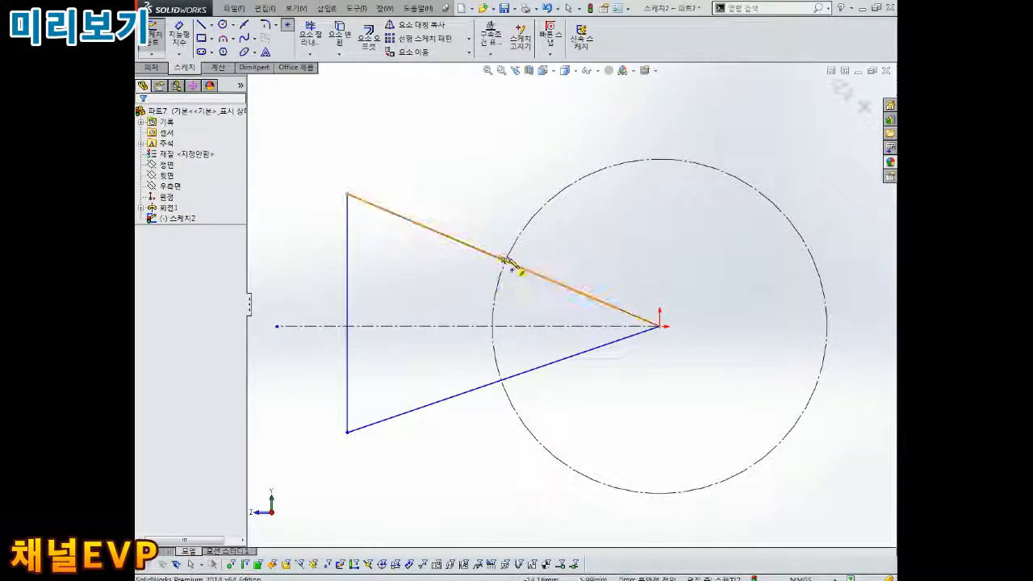
pyautogui.scroll(-3, 491, 232)
pyautogui.click(482, 251)
pyautogui.press('Escape')
pyautogui.scroll(3, 553, 427)
pyautogui.scroll(-5, 526, 355)
# Add relations tying the wedge's lower crossing point to the sloped line and the construction circle.
pyautogui.click(510, 331)
pyautogui.keyDown('ctrl'); pyautogui.click(525, 369); pyautogui.keyUp('ctrl')
pyautogui.click(164, 323)
pyautogui.click(268, 332)
pyautogui.click(523, 371)
pyautogui.keyDown('ctrl'); pyautogui.click(553, 340); pyautogui.keyUp('ctrl')
pyautogui.click(164, 323)
pyautogui.click(268, 331)
pyautogui.click(524, 372)
pyautogui.keyDown('ctrl'); pyautogui.click(554, 345); pyautogui.keyUp('ctrl')
pyautogui.click(153, 325)
pyautogui.click(268, 332)
# Dimension the vertical distance between the two points on the construction circle as 10 mm.
pyautogui.scroll(3, 615, 306)
pyautogui.moveTo(617, 306); pyautogui.dragTo(615, 270, button='right')
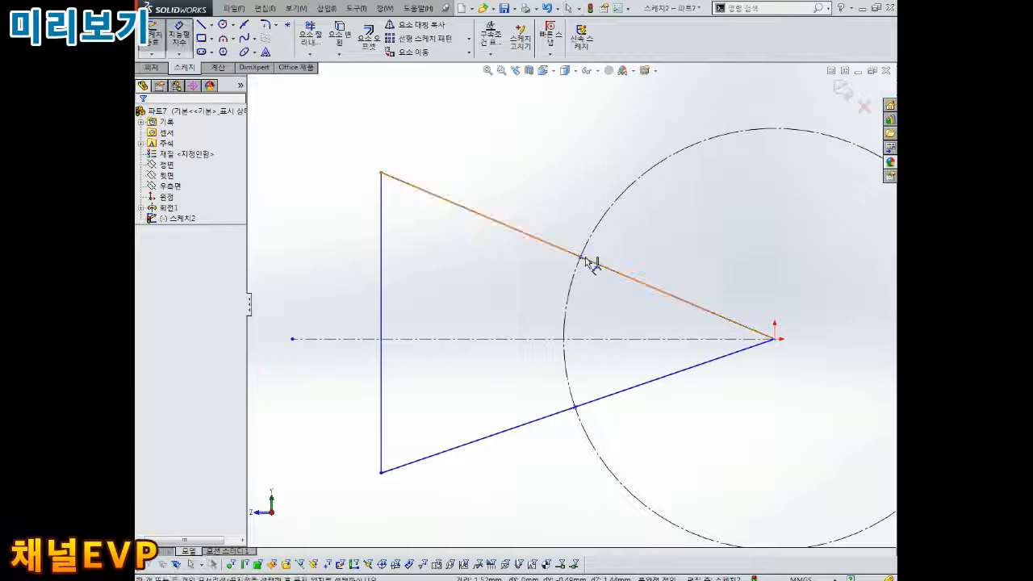
pyautogui.click(579, 258)
pyautogui.click(572, 401)
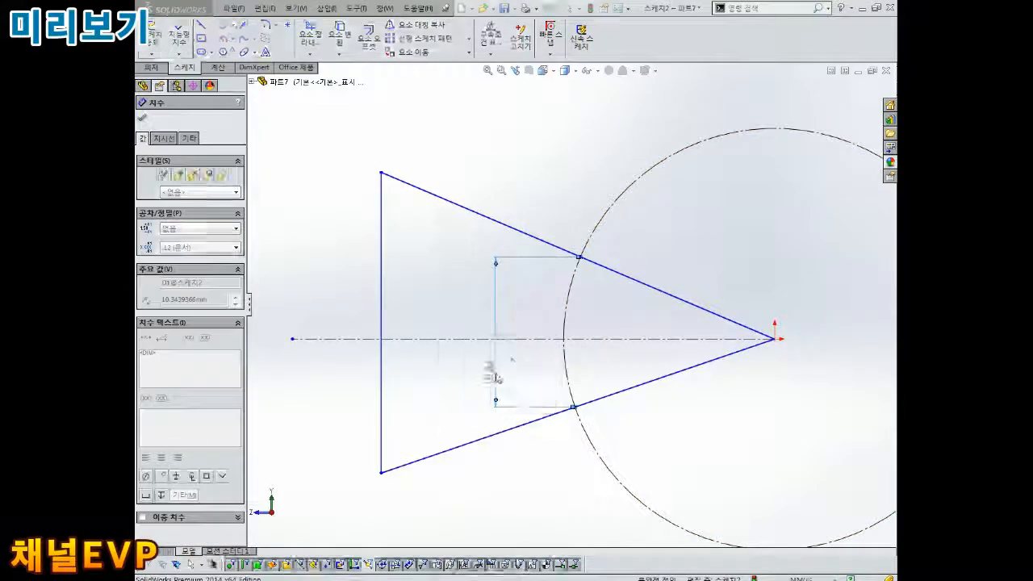
pyautogui.click(491, 369)
pyautogui.press('Escape')
# Dimension the lower point on the circle 5 mm from the horizontal centerline.
pyautogui.click(573, 403)
pyautogui.click(553, 339)
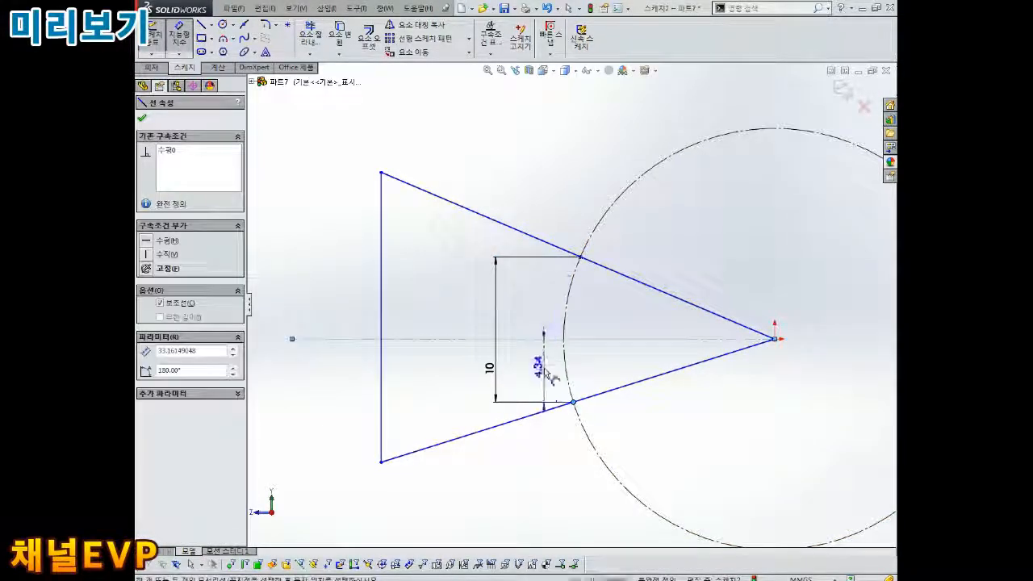
pyautogui.click(552, 377)
pyautogui.write('5')
pyautogui.press('Return')
pyautogui.press('Escape')
pyautogui.scroll(2, 683, 380)
pyautogui.scroll(-1, 616, 328)
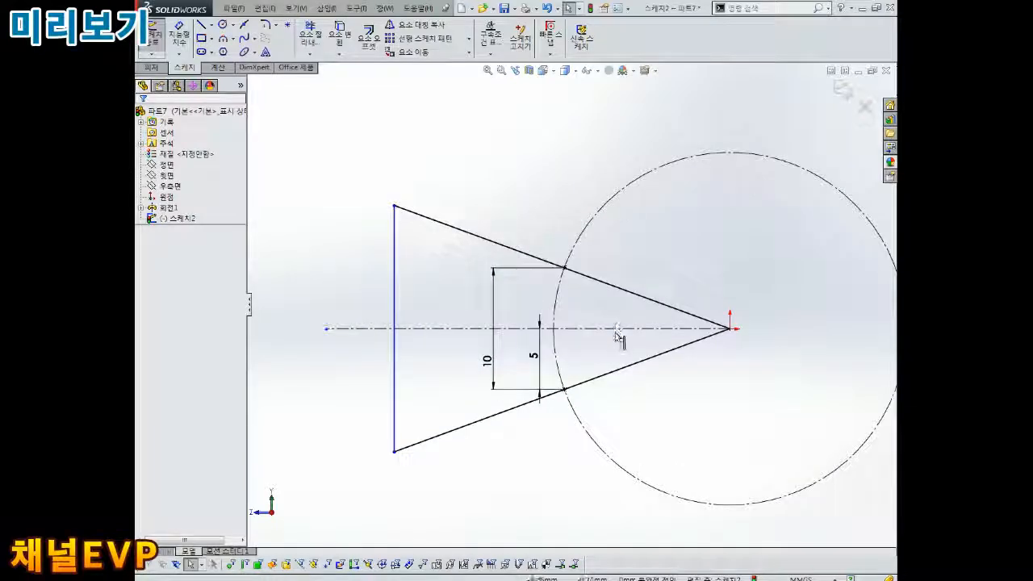
# Show the revolved tube again and close the wedge sketch.
pyautogui.click(171, 208)
pyautogui.click(222, 194)
pyautogui.scroll(3, 566, 294)
pyautogui.moveTo(566, 293); pyautogui.dragTo(642, 223, button='middle')
pyautogui.scroll(2, 567, 294)
pyautogui.scroll(-3, 566, 292)
pyautogui.click(843, 90)
# Cut the wedge profile into the tube with an extruded cut, choosing its end condition.
pyautogui.scroll(4, 567, 292)
pyautogui.moveTo(371, 242)
pyautogui.mouseDown(button='middle')
pyautogui.moveTo(431, 235)
pyautogui.moveTo(363, 275)
pyautogui.moveTo(456, 289)
pyautogui.mouseUp(button='middle')
pyautogui.scroll(-2, 516, 323)
pyautogui.click(304, 35)
pyautogui.click(197, 151)
pyautogui.click(178, 161)
pyautogui.click(197, 187)
pyautogui.click(181, 207)
pyautogui.scroll(2, 597, 290)
pyautogui.moveTo(594, 287); pyautogui.dragTo(625, 302, button='middle')
pyautogui.click(142, 118)
# Apply a new appearance colour to the whole part.
pyautogui.moveTo(542, 260); pyautogui.dragTo(557, 356, button='middle')
pyautogui.rightClick(166, 112)
pyautogui.click(194, 97)
pyautogui.click(198, 123)
pyautogui.click(162, 352)
pyautogui.click(140, 118)
pyautogui.moveTo(604, 249)
pyautogui.mouseDown(button='middle')
pyautogui.moveTo(612, 218)
pyautogui.moveTo(607, 293)
pyautogui.moveTo(593, 256)
pyautogui.mouseUp(button='middle')
# Save the part under a new numeric file name.
pyautogui.hotkey('ctrl', 's')
pyautogui.moveTo(410, 249); pyautogui.dragTo(255, 255)
pyautogui.write('1')
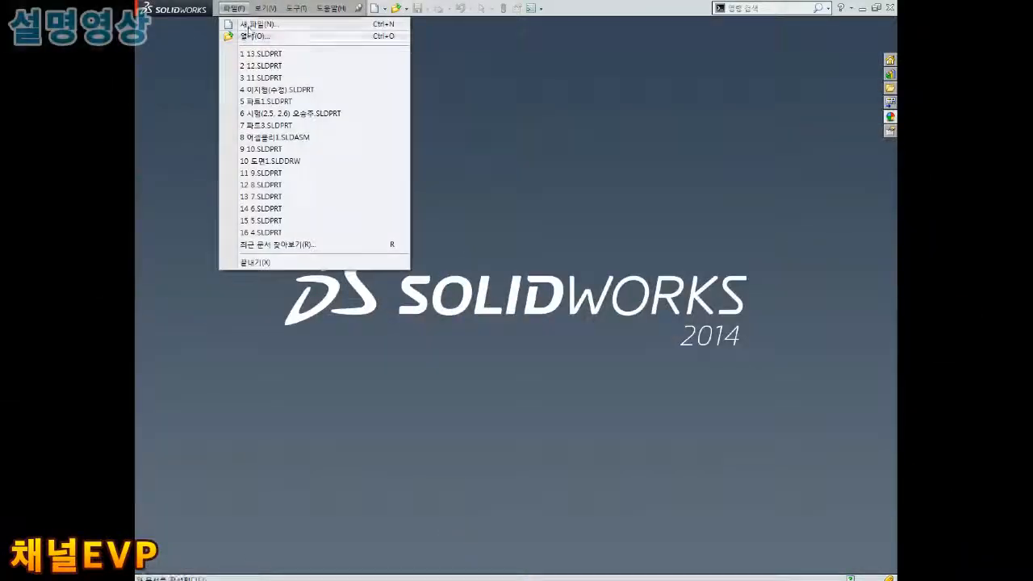
# Create a new part document and start a sketch on the front plane (정면).
pyautogui.click(251, 21)
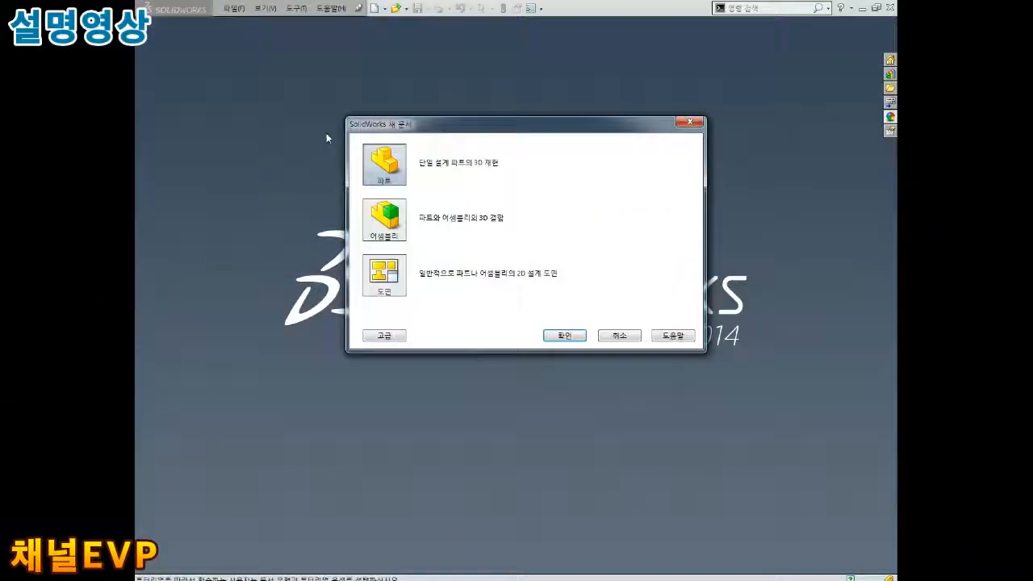
pyautogui.click(565, 335)
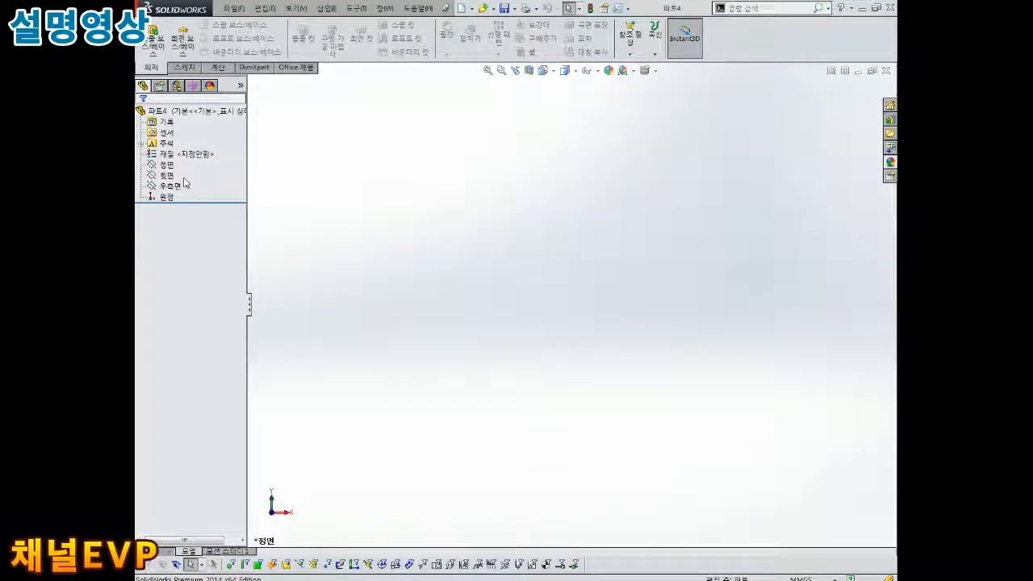
pyautogui.click(171, 165)
pyautogui.click(169, 165)
pyautogui.click(181, 149)
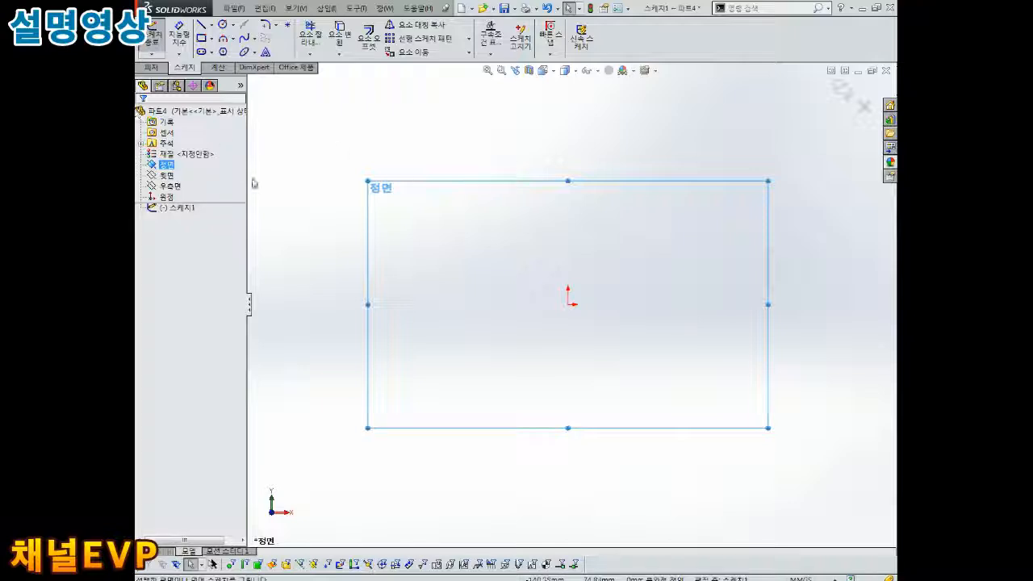
# Sketch a corner rectangle about 100 mm wide and 13.5 mm high above the origin.
pyautogui.click(201, 38)
pyautogui.click(450, 217)
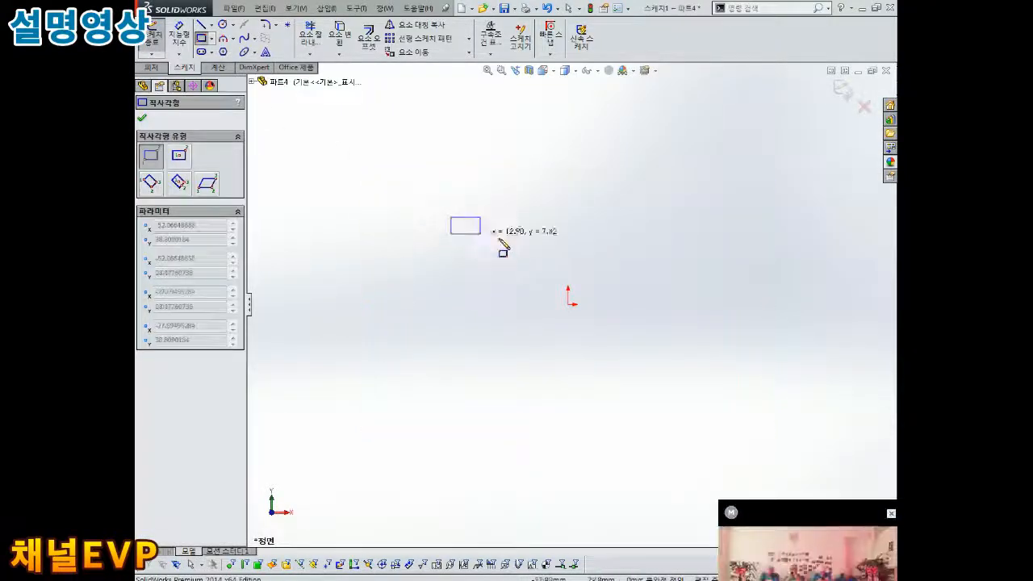
pyautogui.click(677, 247)
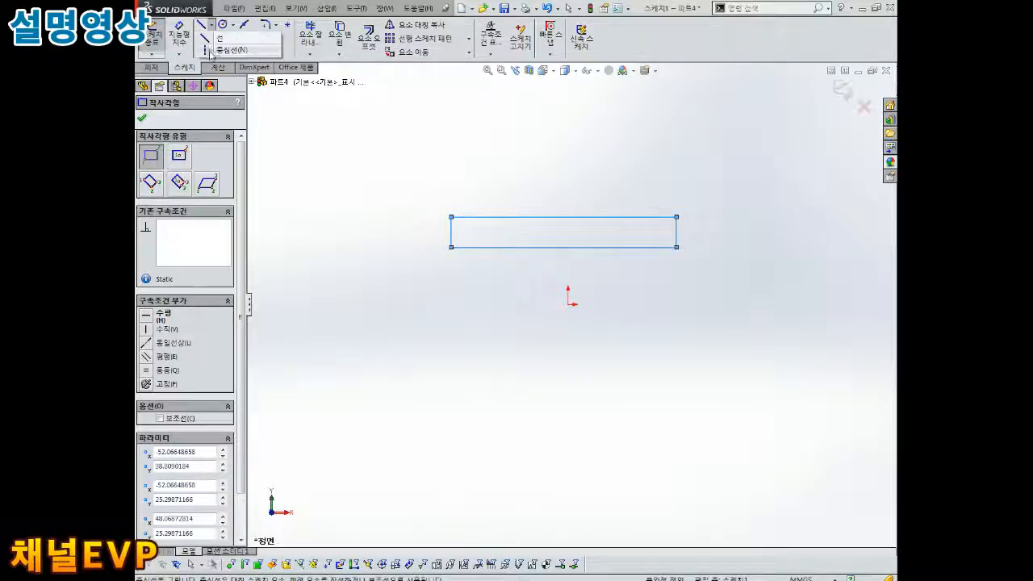
# Draw a horizontal centerline just below the origin, extending past both ends of the rectangle.
pyautogui.click(202, 25)
pyautogui.click(395, 324)
pyautogui.click(708, 324)
pyautogui.press('Escape')
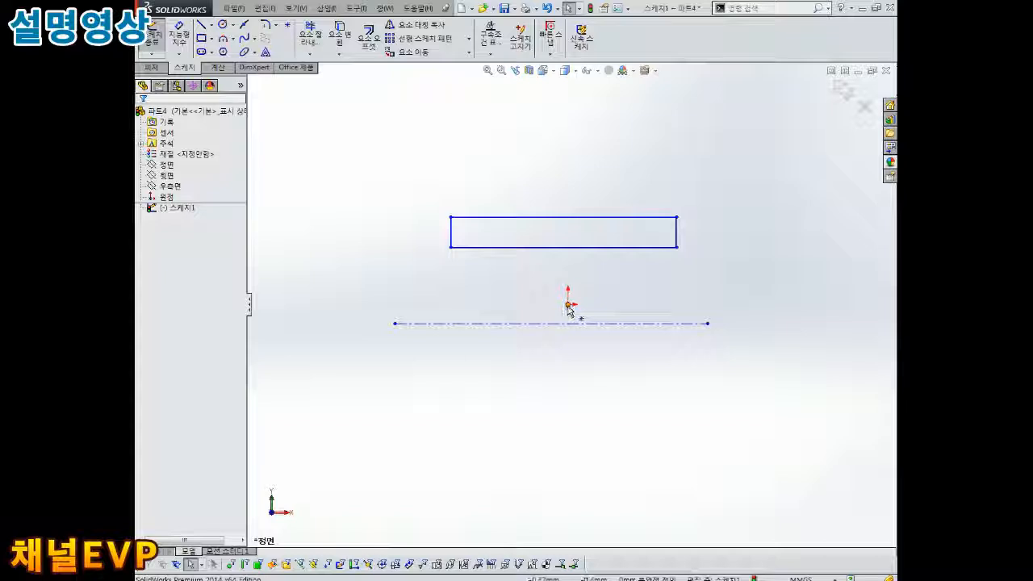
pyautogui.click(632, 325)
pyautogui.click(699, 285)
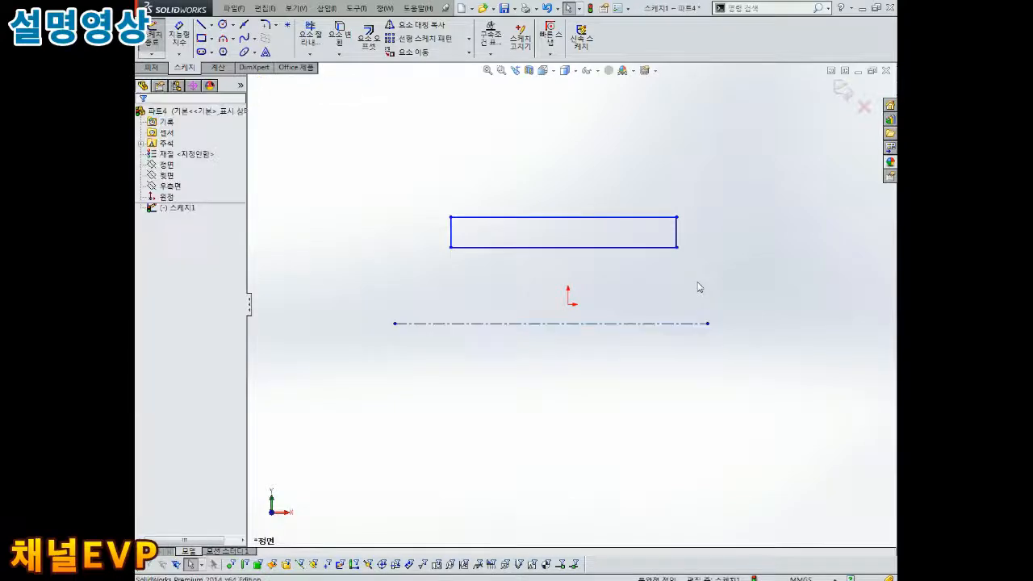
pyautogui.scroll(1, 695, 291)
pyautogui.moveTo(682, 270); pyautogui.dragTo(678, 238, button='right')
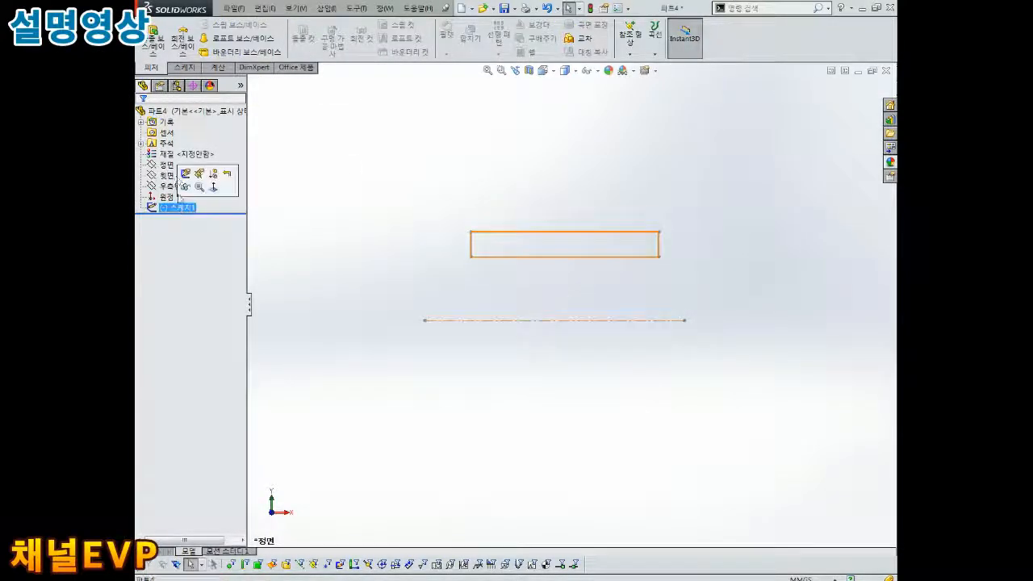
pyautogui.click(188, 173)
pyautogui.scroll(-1, 589, 309)
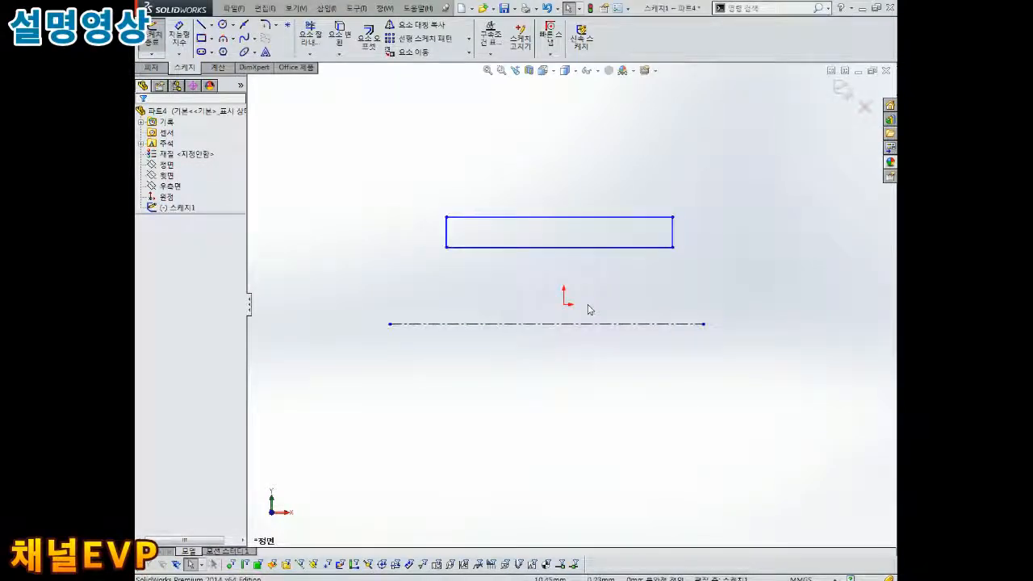
# Try a 20 mm distance dimension from the rectangle's lower edge to the centerline, and delete it.
pyautogui.moveTo(781, 236); pyautogui.dragTo(773, 217, button='right')
pyautogui.click(662, 247)
pyautogui.click(655, 324)
pyautogui.click(654, 323)
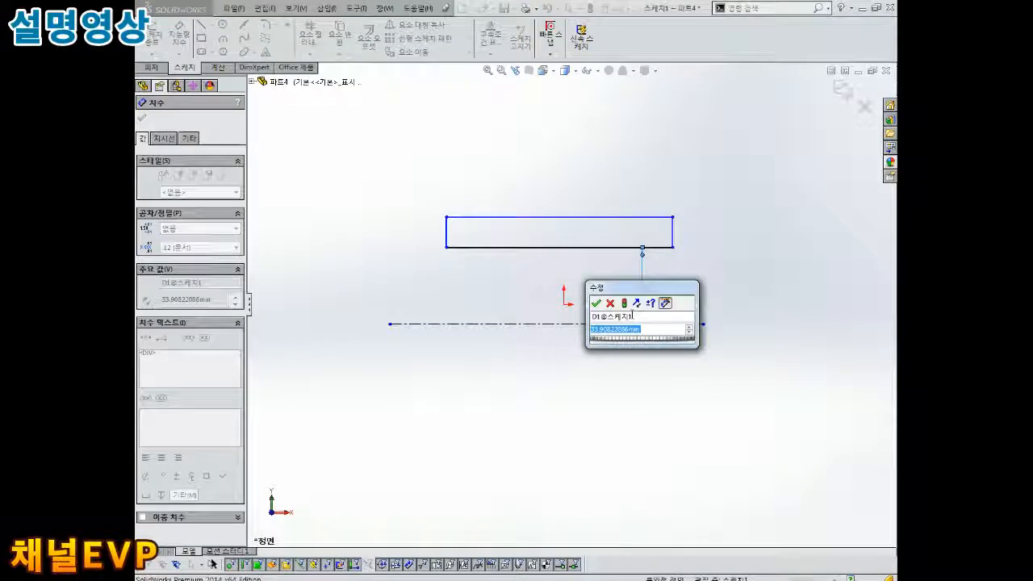
pyautogui.write('20')
pyautogui.press('Return')
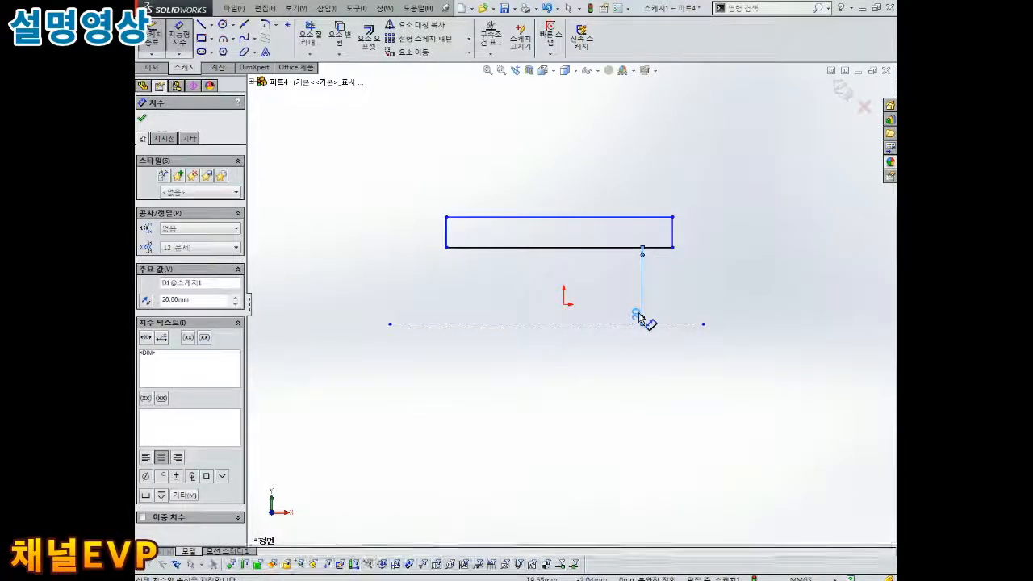
pyautogui.press('Delete')
# Dimension the rectangle's lower edge about the centerline as a 20 mm diameter.
pyautogui.moveTo(715, 242); pyautogui.dragTo(705, 225, button='right')
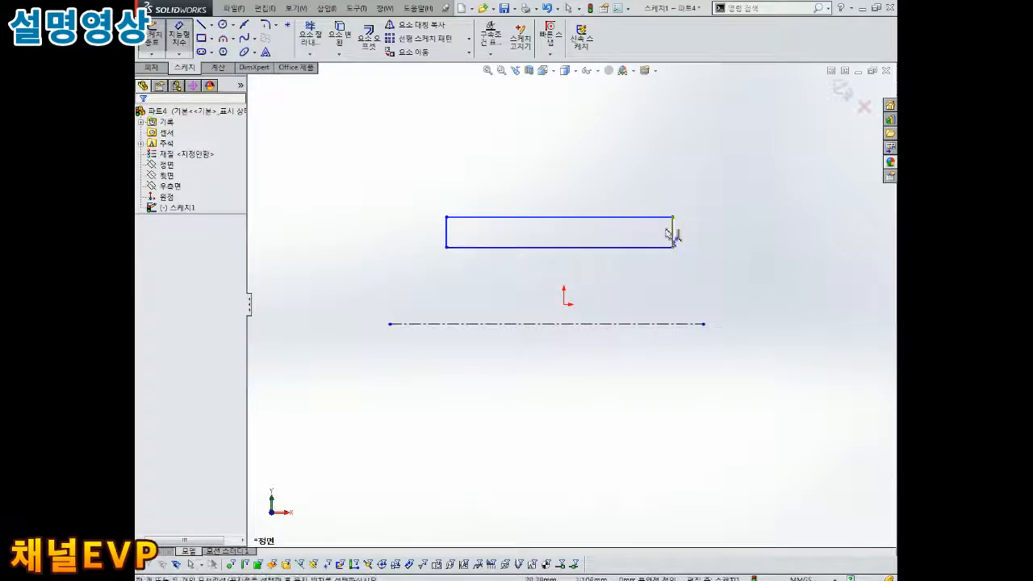
pyautogui.click(635, 247)
pyautogui.click(634, 324)
pyautogui.click(620, 363)
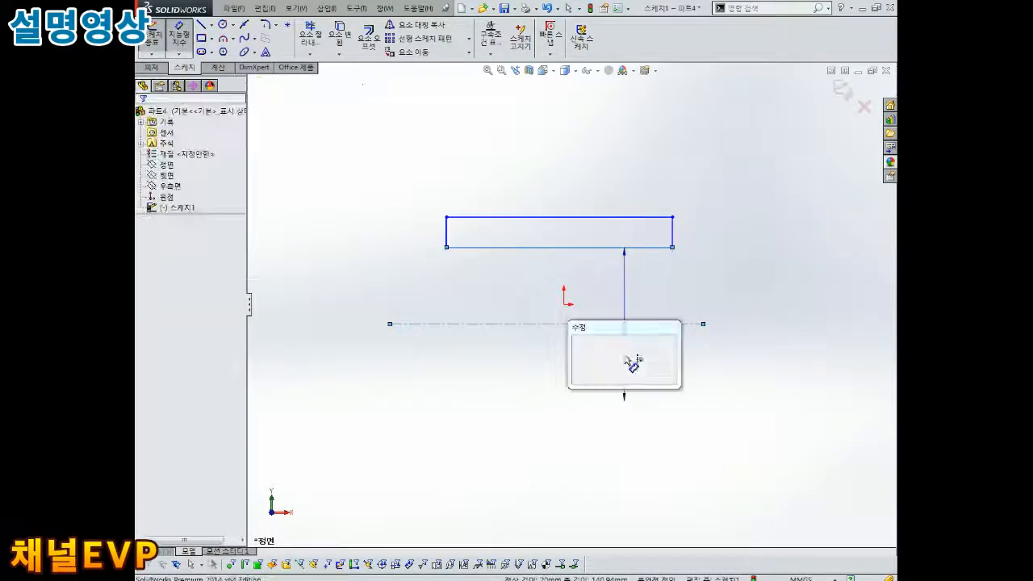
pyautogui.write('20')
pyautogui.press('Return')
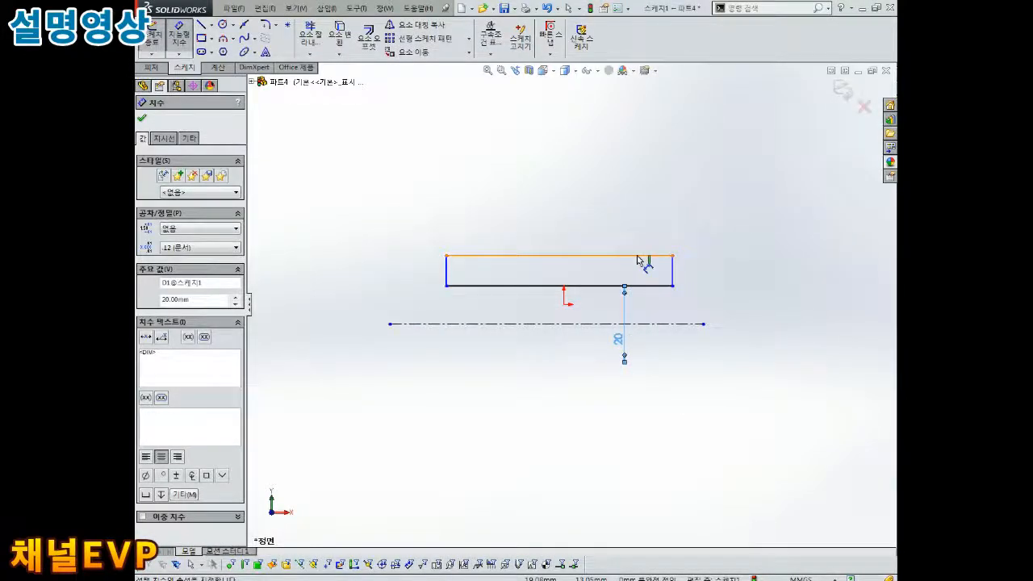
# Dimension the rectangle's upper edge about the centerline as a 40 mm diameter.
pyautogui.click(638, 260)
pyautogui.click(652, 324)
pyautogui.click(655, 347)
pyautogui.write('40')
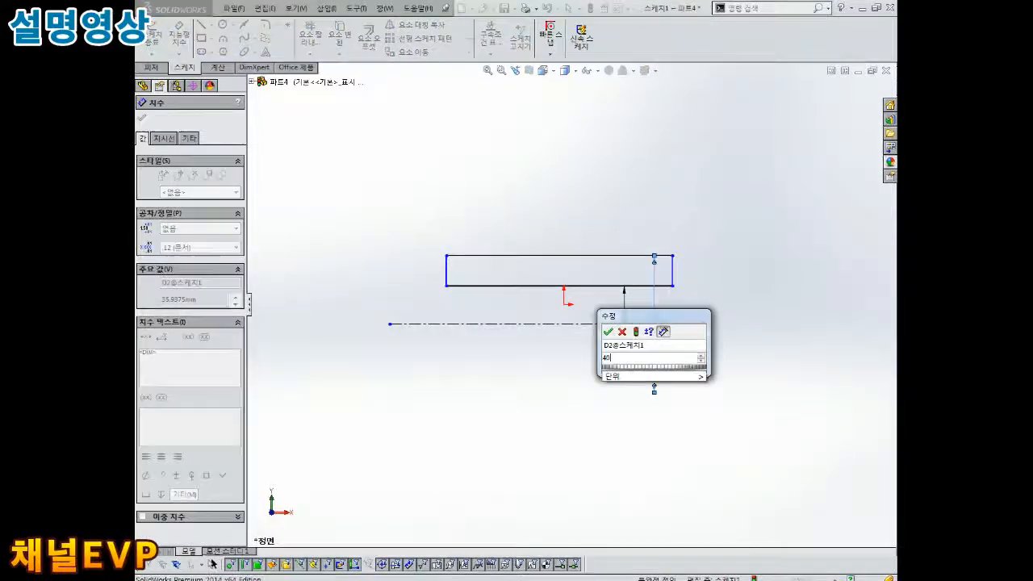
pyautogui.press('Return')
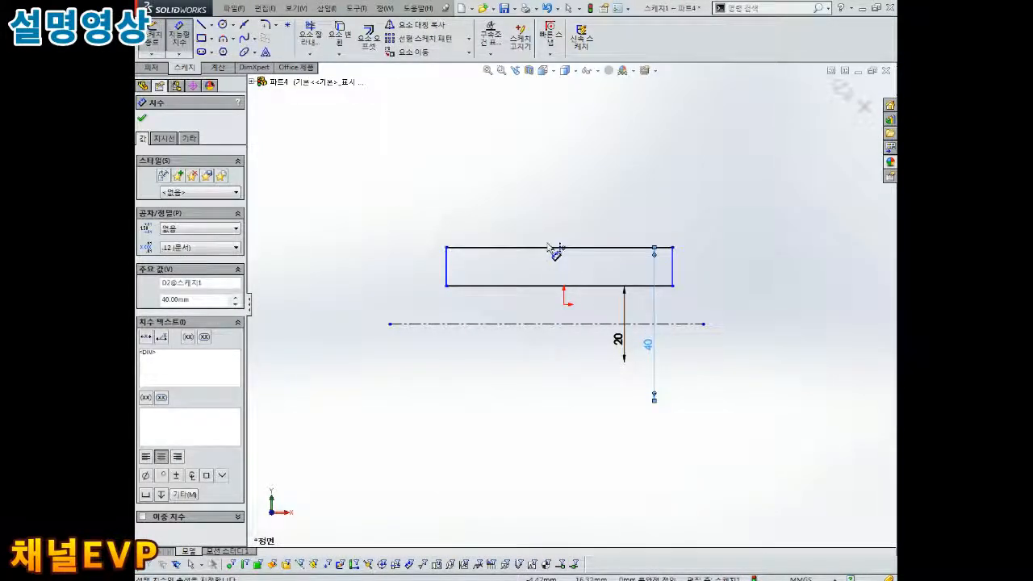
pyautogui.click(560, 247)
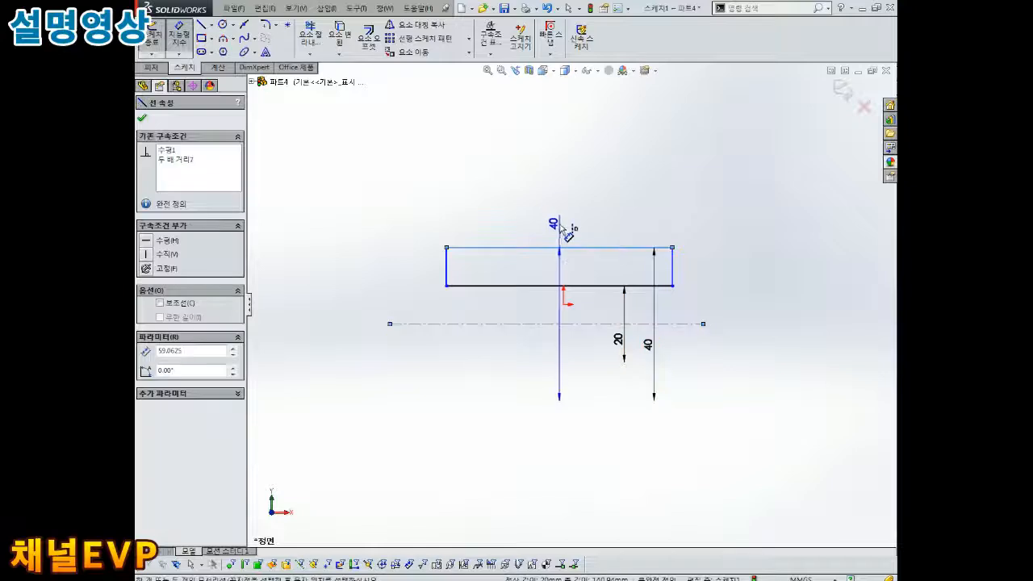
pyautogui.press('Escape')
pyautogui.press('Escape')
# Dimension the length of the rectangle's upper edge as 50 mm, placed above the profile.
pyautogui.moveTo(565, 221); pyautogui.dragTo(559, 153, button='right')
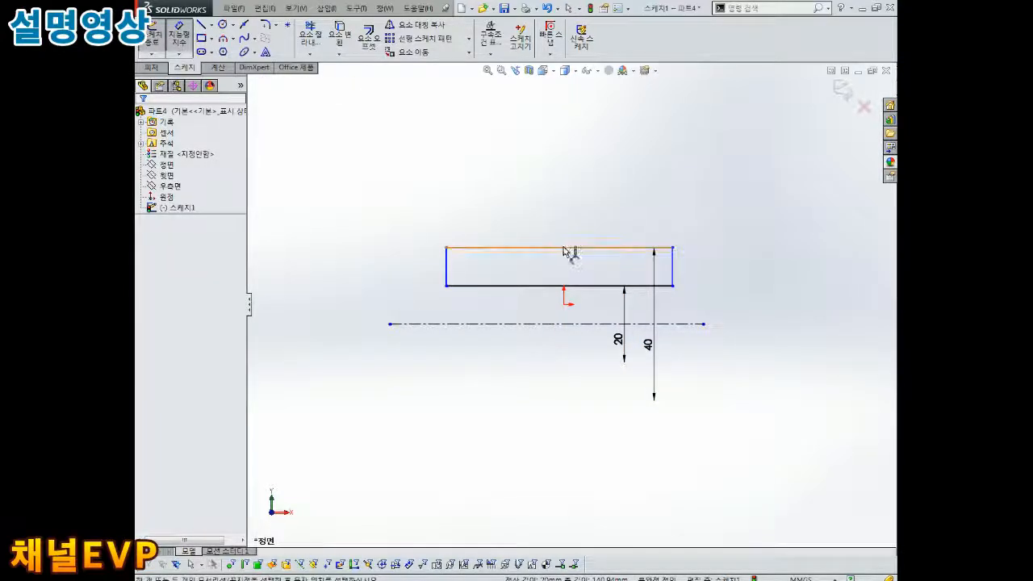
pyautogui.click(564, 247)
pyautogui.click(557, 200)
pyautogui.write('50')
pyautogui.press('Return')
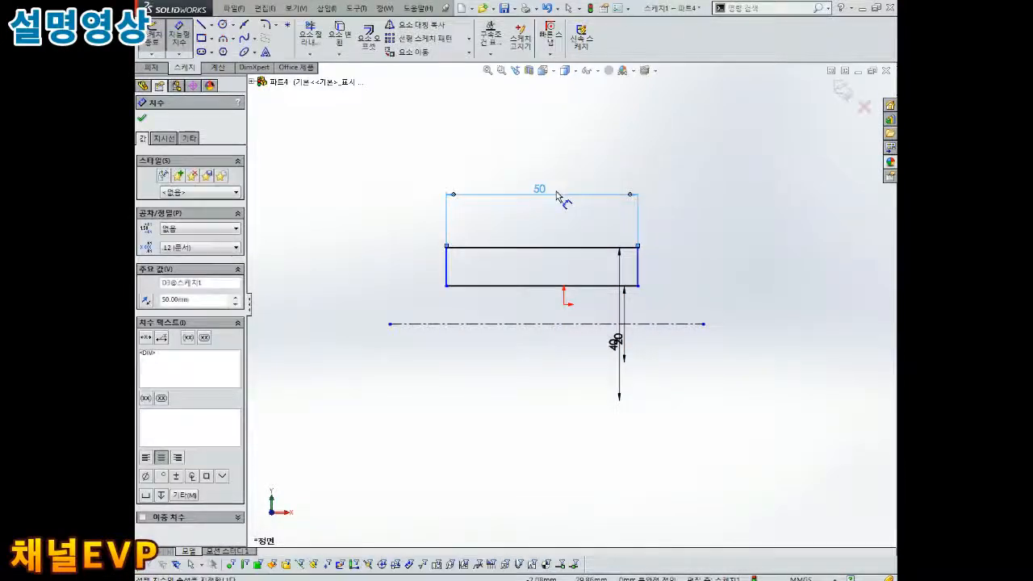
pyautogui.press('Escape')
# Shift the rectangle to the right relative to the origin and apply a Fix relation to its lower-left corner.
pyautogui.scroll(-1, 541, 285)
pyautogui.moveTo(673, 304); pyautogui.dragTo(674, 303, button='middle')
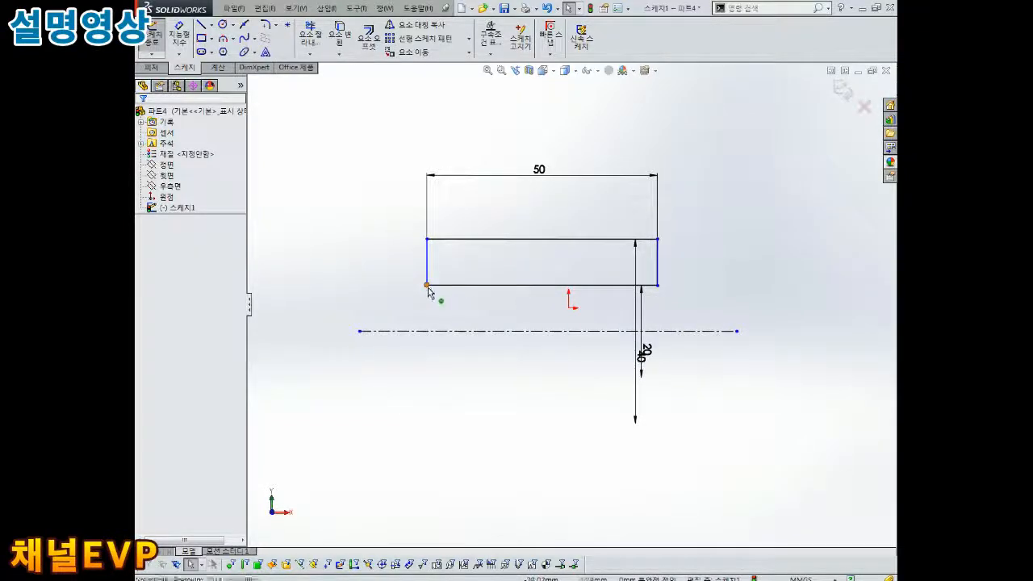
pyautogui.moveTo(427, 286); pyautogui.dragTo(457, 285)
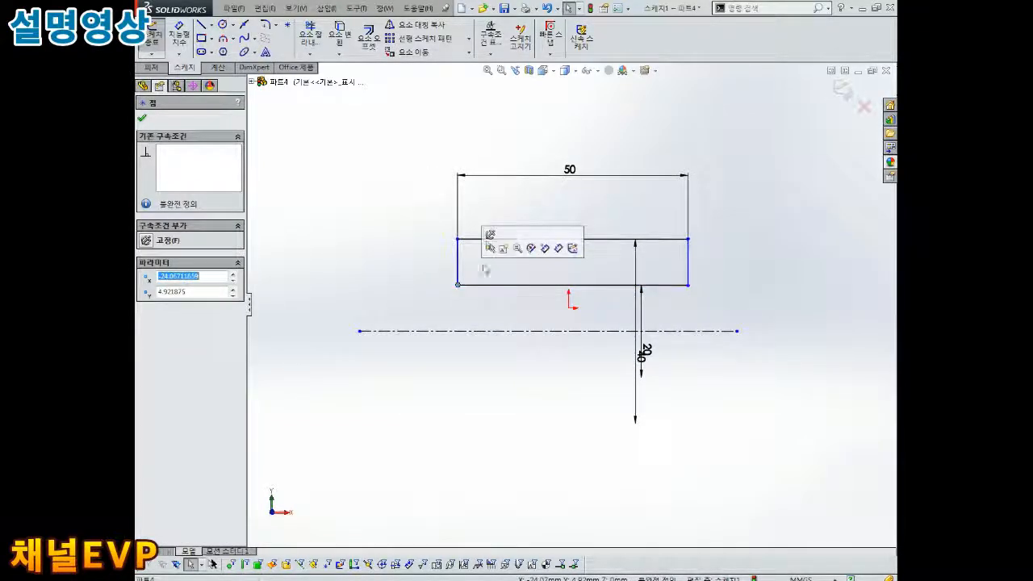
pyautogui.click(490, 235)
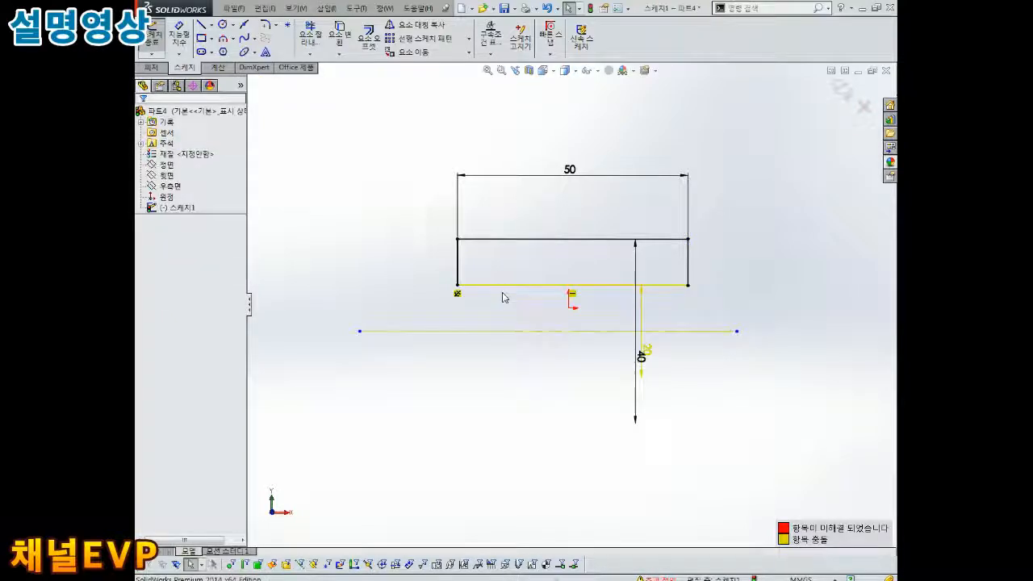
# Diagnose the over-defined sketch and accept the solution that removes the conflicting 20 mm doubled-distance dimension.
pyautogui.click(659, 579)
pyautogui.click(194, 174)
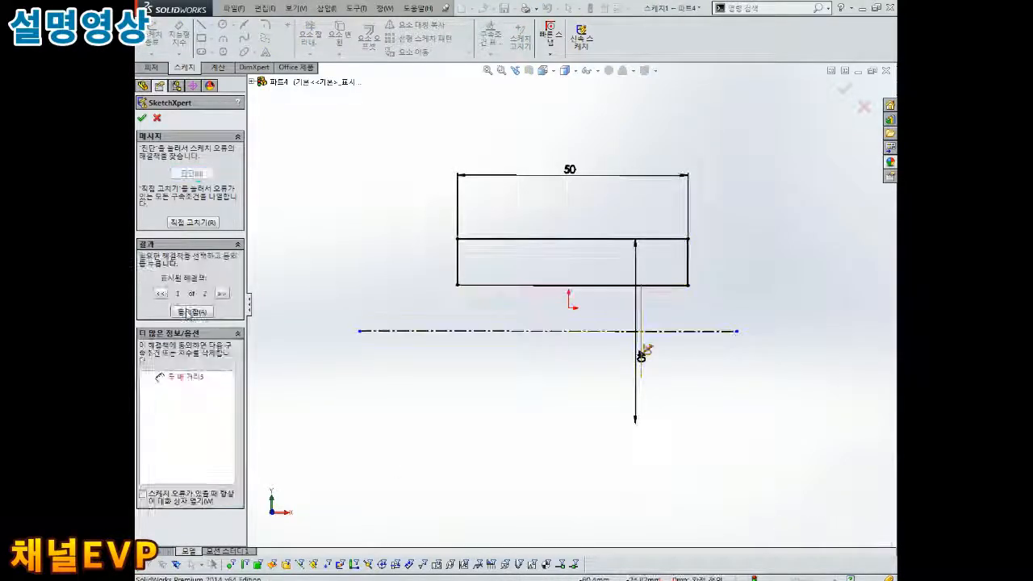
pyautogui.click(187, 312)
pyautogui.click(142, 117)
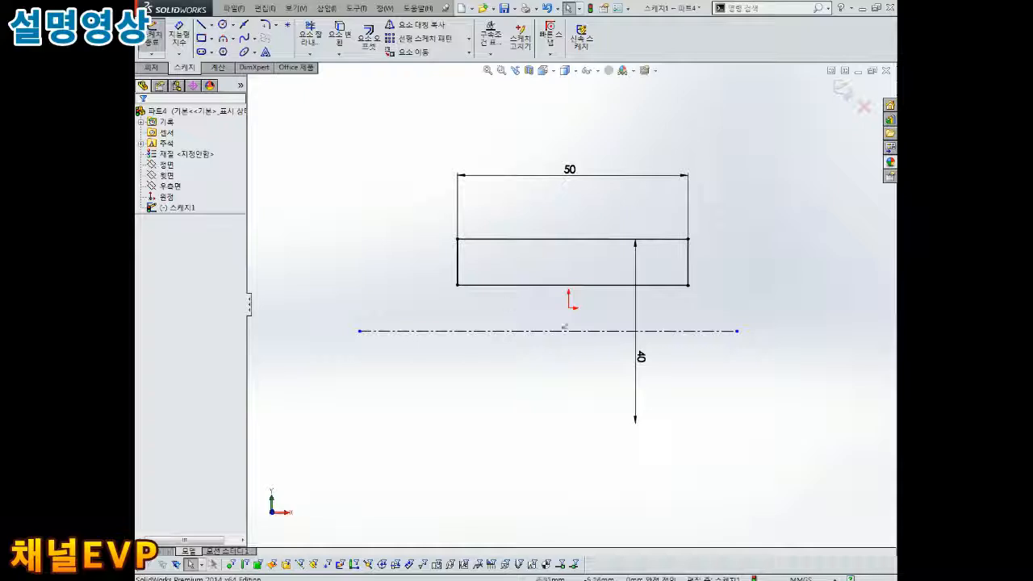
# Exit the sketch and set up a 360° Revolve of the rectangle profile about the centerline.
pyautogui.moveTo(666, 331); pyautogui.dragTo(634, 337)
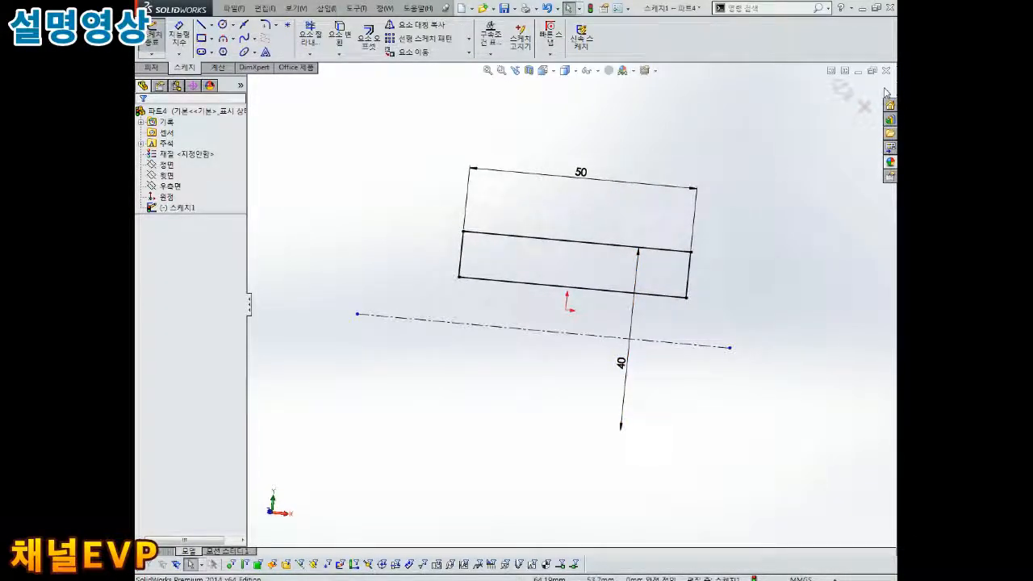
pyautogui.click(847, 90)
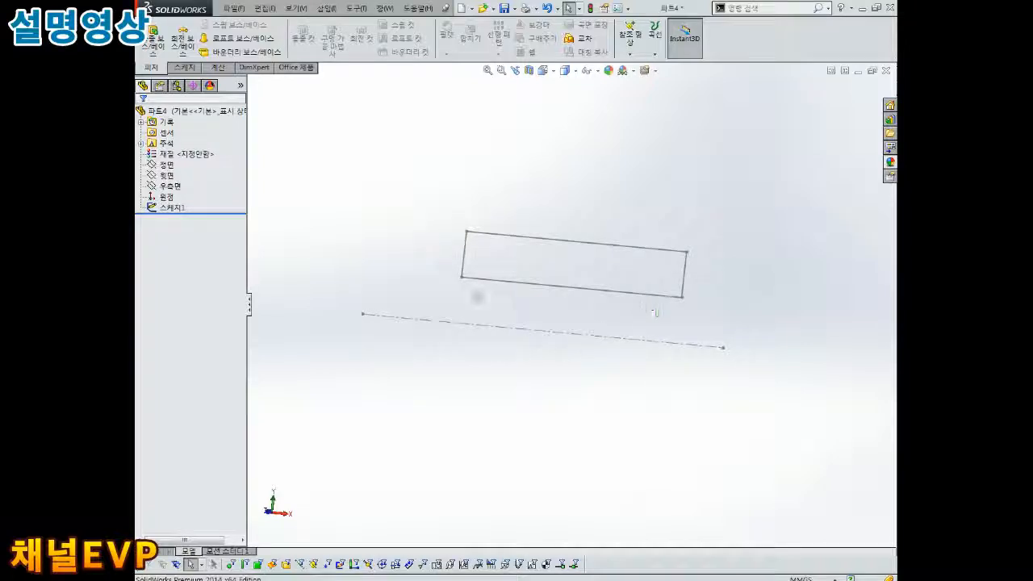
pyautogui.click(183, 38)
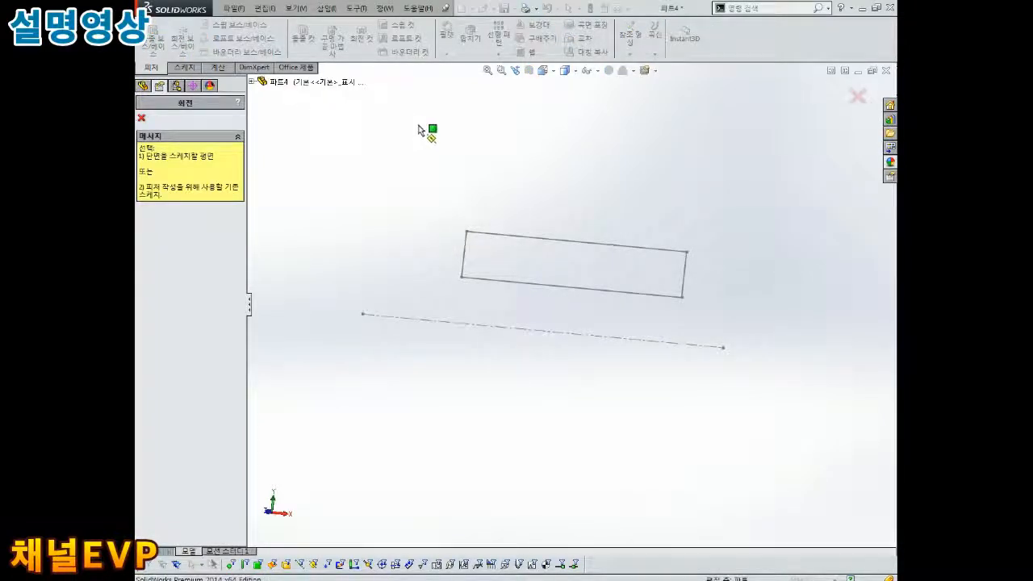
pyautogui.click(544, 239)
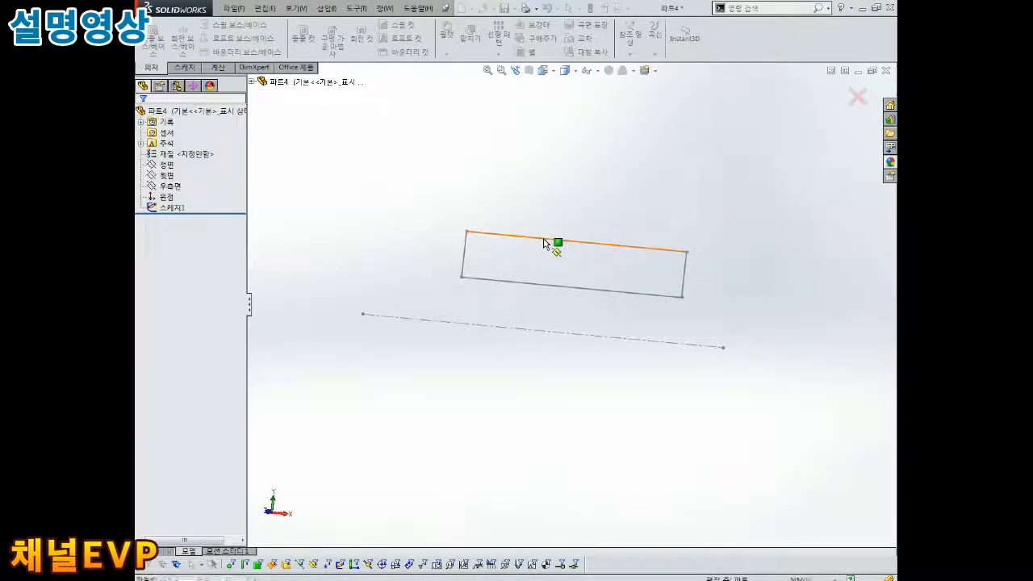
pyautogui.moveTo(518, 218)
pyautogui.mouseDown(button='middle')
pyautogui.moveTo(445, 201)
pyautogui.moveTo(504, 207)
pyautogui.moveTo(506, 219)
pyautogui.mouseUp(button='middle')
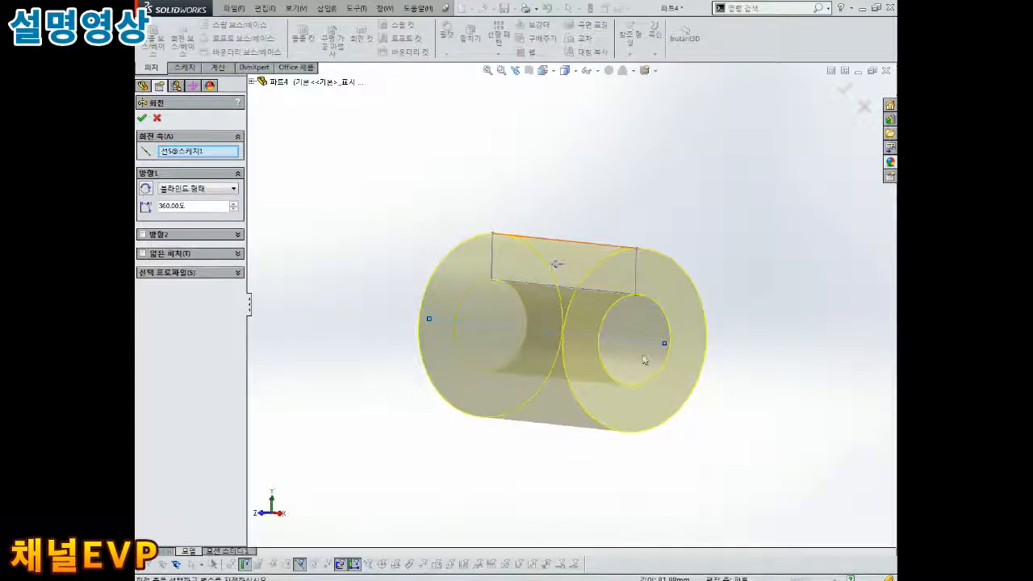
# Try the rectangle's lower edge as the axis of revolution, then reselect the centerline.
pyautogui.click(184, 153)
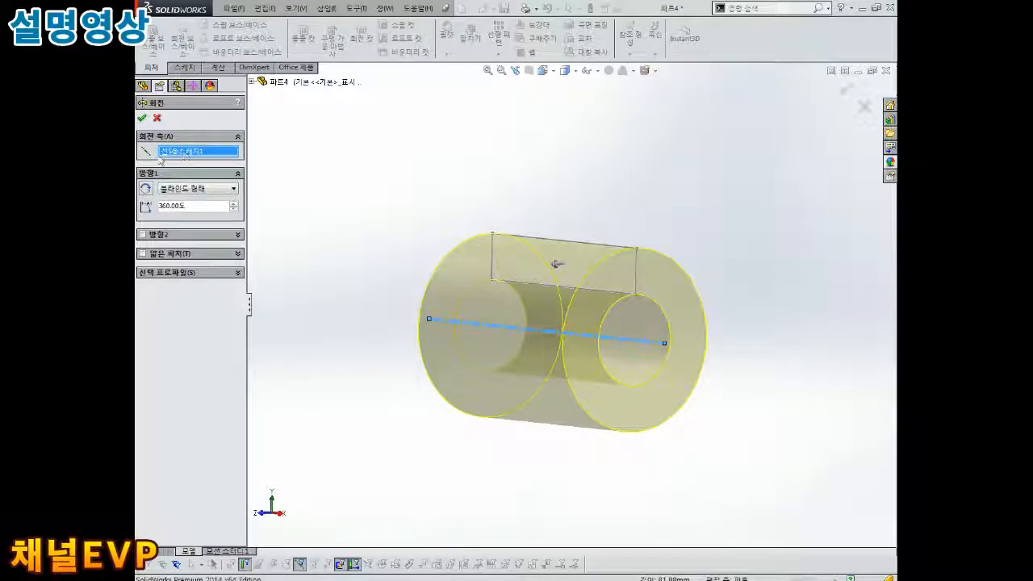
pyautogui.click(599, 295)
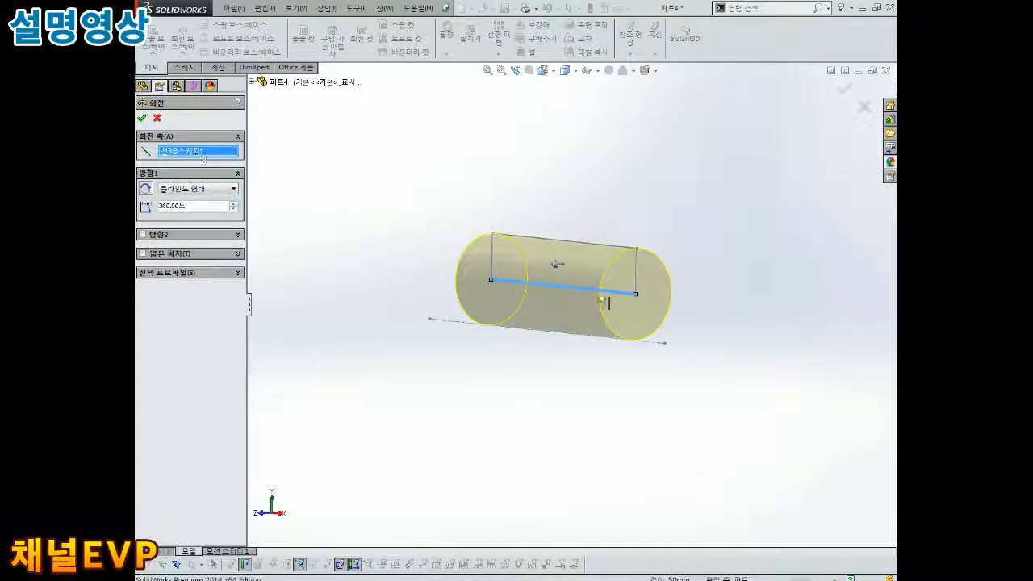
pyautogui.click(649, 345)
# Confirm the 360° revolve about the centerline to create the hollow sleeve.
pyautogui.moveTo(657, 350); pyautogui.dragTo(571, 337, button='middle')
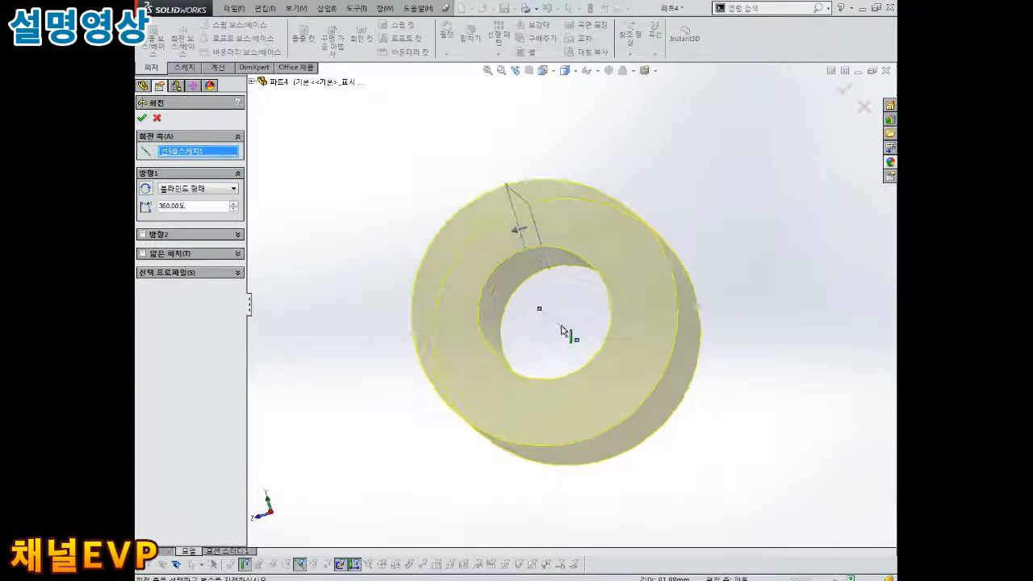
pyautogui.press('Return')
pyautogui.moveTo(449, 185); pyautogui.dragTo(525, 315, button='middle')
pyautogui.scroll(4, 447, 150)
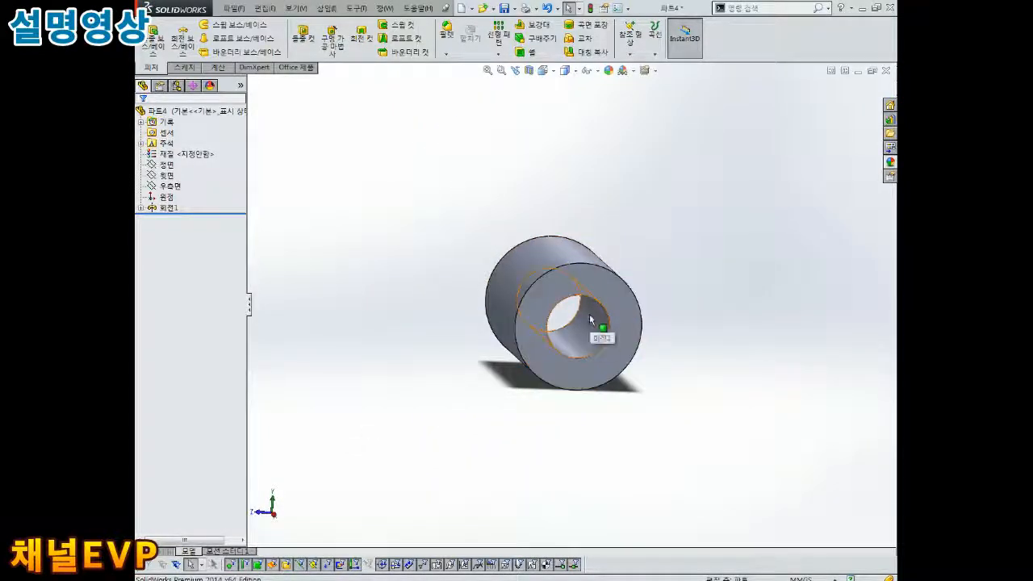
pyautogui.scroll(-3, 591, 327)
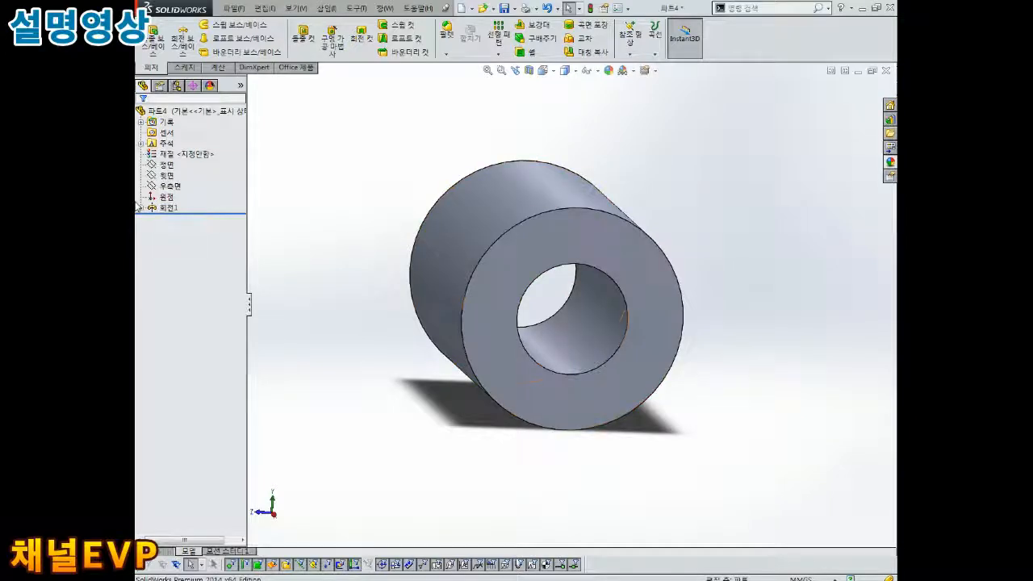
# Open the revolve's profile sketch for editing and view it normal to its plane.
pyautogui.rightClick(160, 208)
pyautogui.click(184, 171)
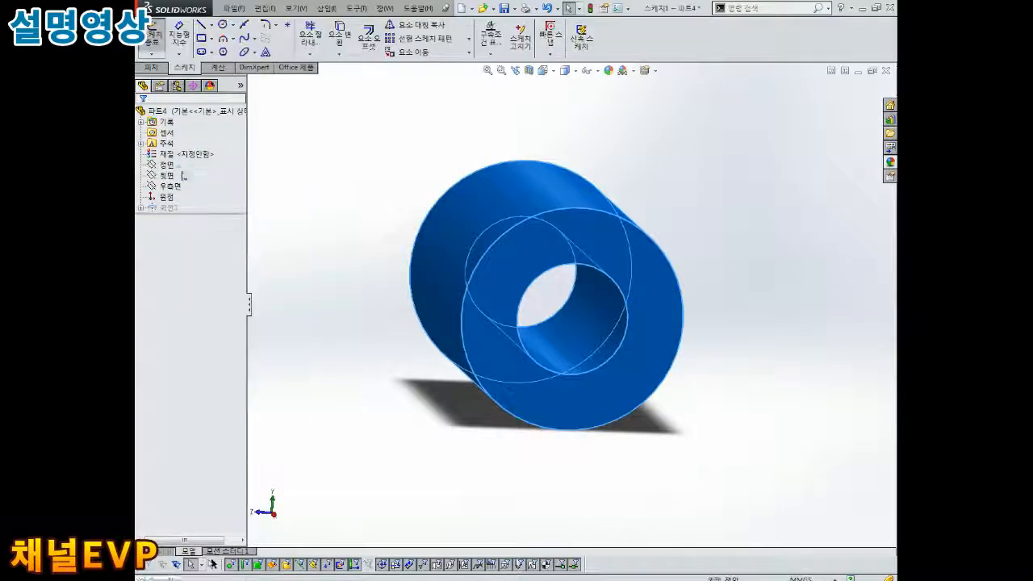
pyautogui.hotkey('ctrl', '8')
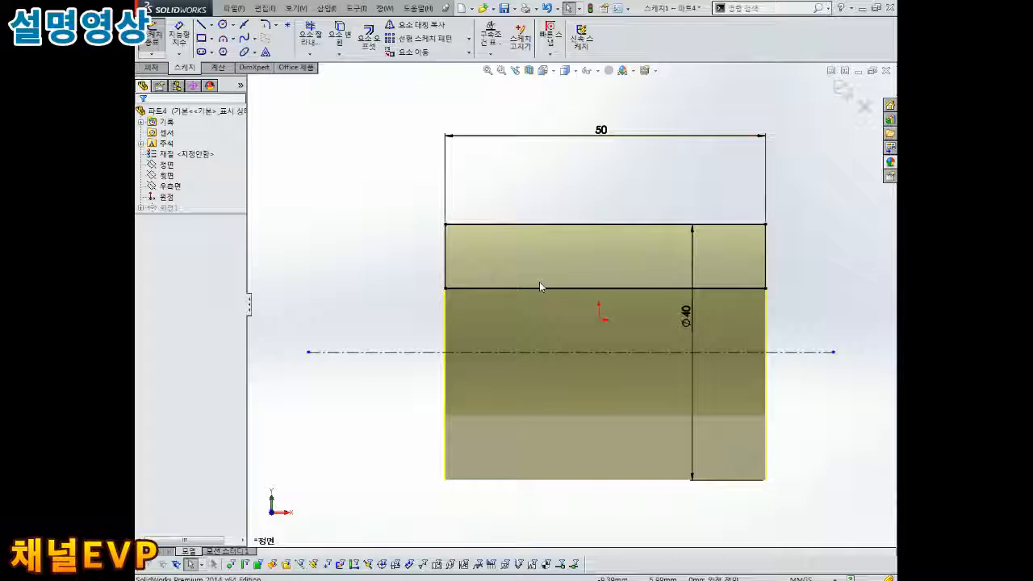
pyautogui.scroll(2, 565, 295)
pyautogui.scroll(-3, 561, 295)
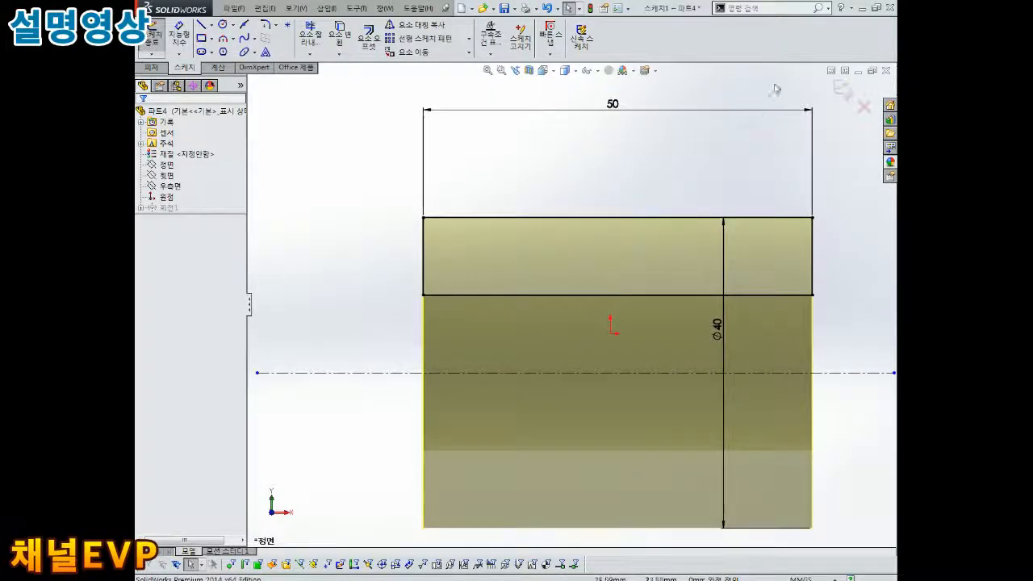
pyautogui.scroll(2, 812, 270)
pyautogui.scroll(-2, 417, 148)
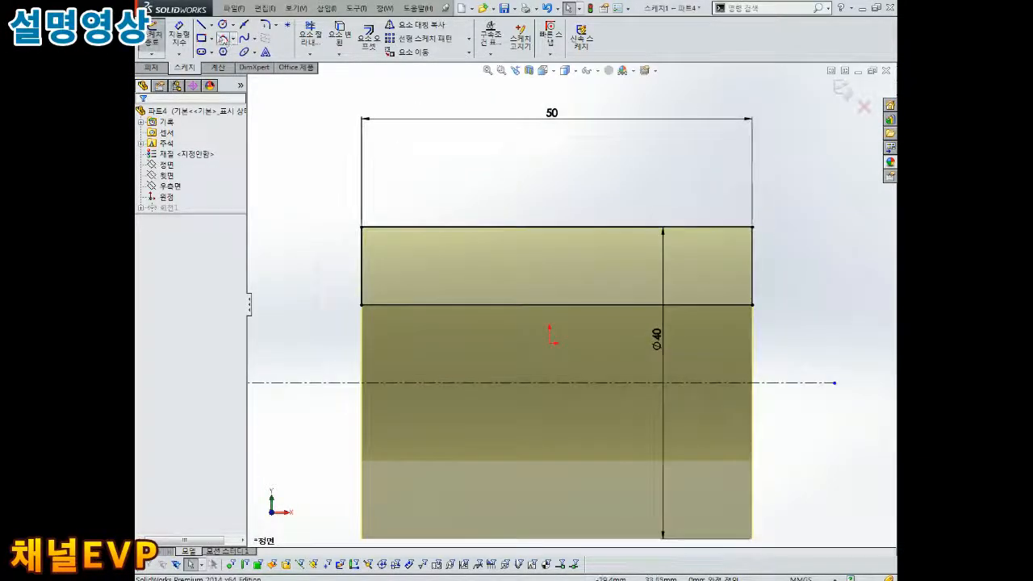
# Sketch a diagonal line across each upper corner of the rectangle, from the top edge to the side edge, the left one about 9 mm long.
pyautogui.click(204, 25)
pyautogui.click(753, 280)
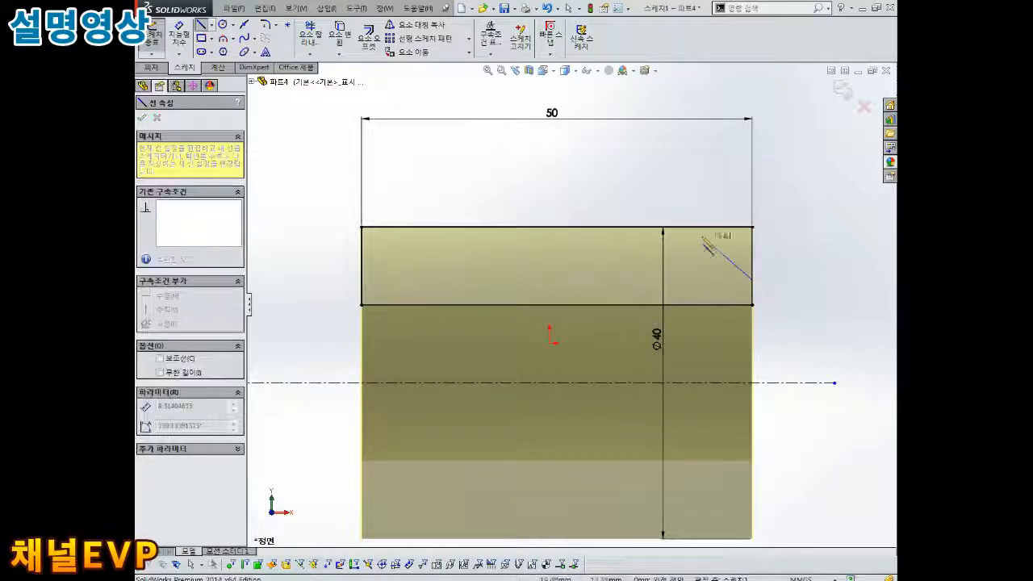
pyautogui.click(675, 227)
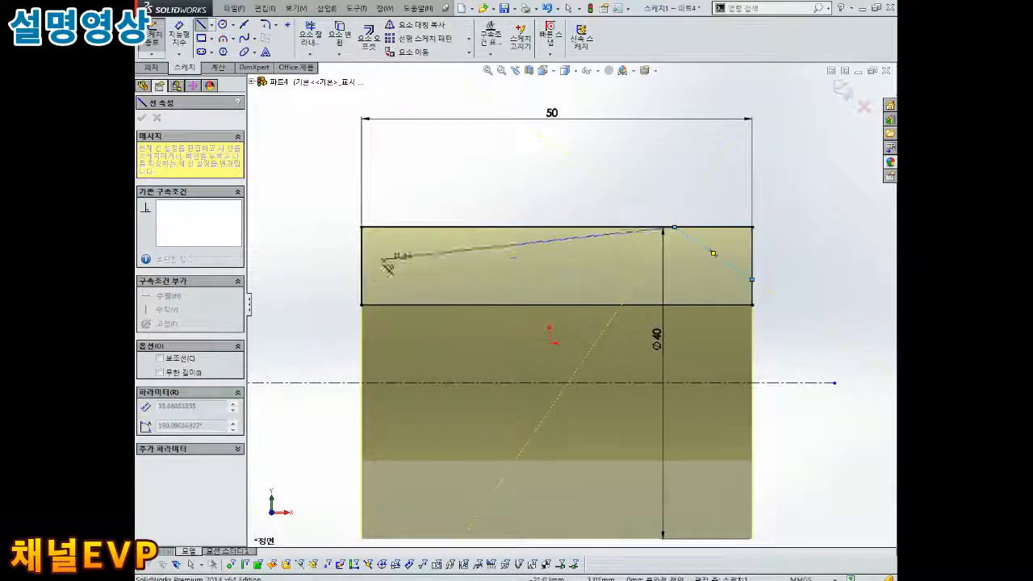
pyautogui.click(204, 26)
pyautogui.click(206, 27)
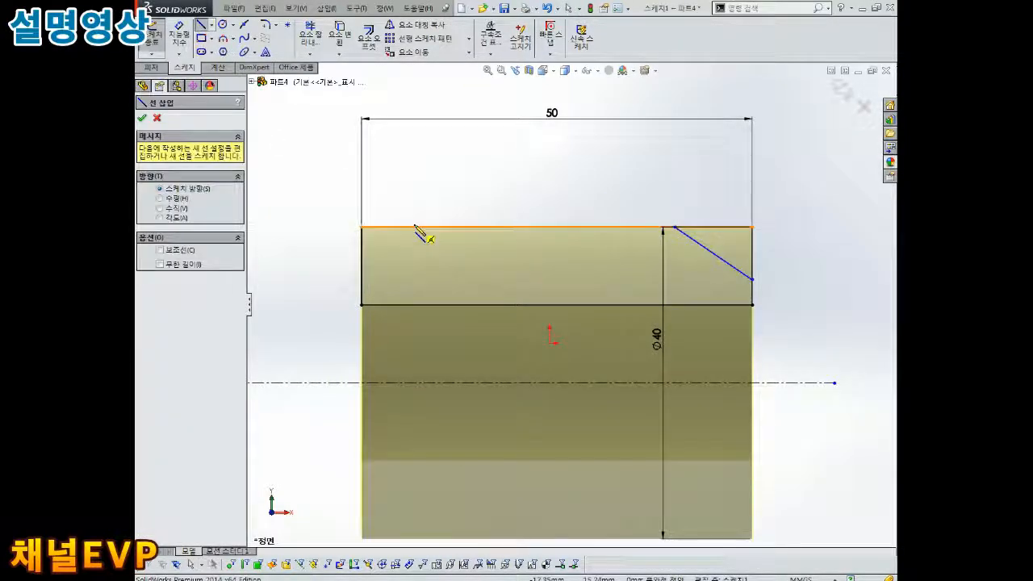
pyautogui.click(417, 227)
pyautogui.click(360, 268)
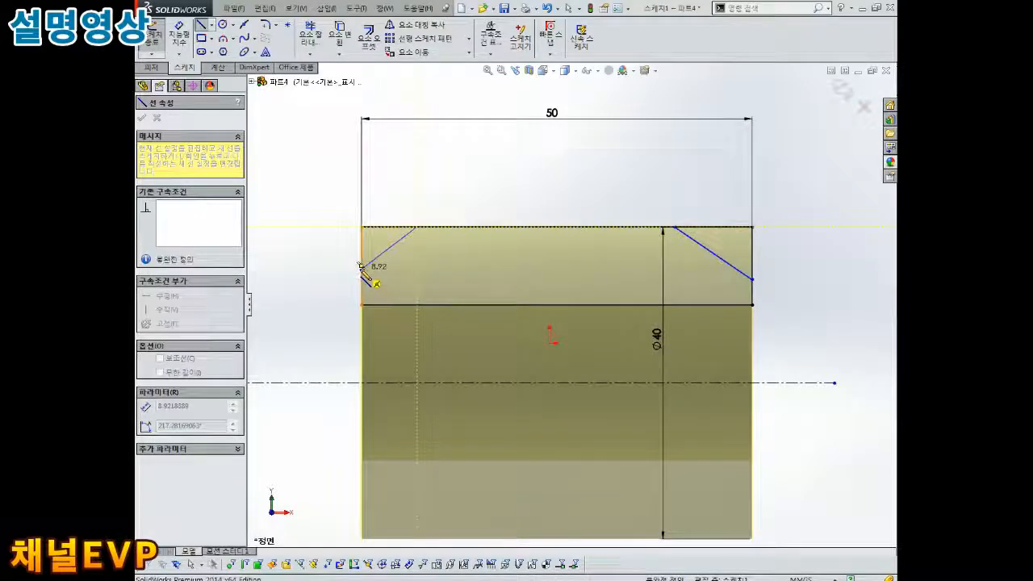
pyautogui.click(204, 26)
# Trim away the rectangle's two upper corners outside the diagonal lines.
pyautogui.click(310, 37)
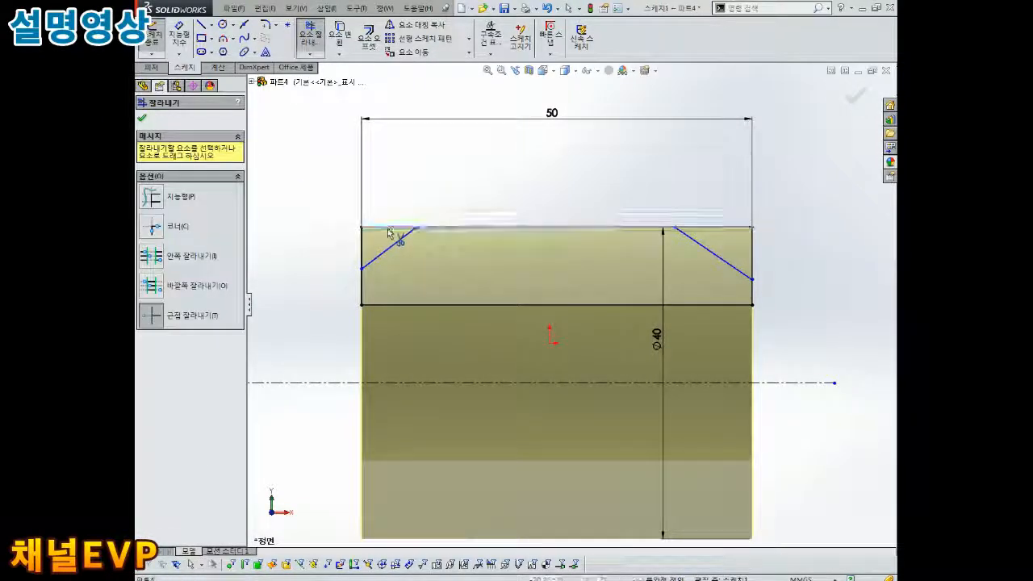
pyautogui.click(362, 251)
pyautogui.click(540, 302)
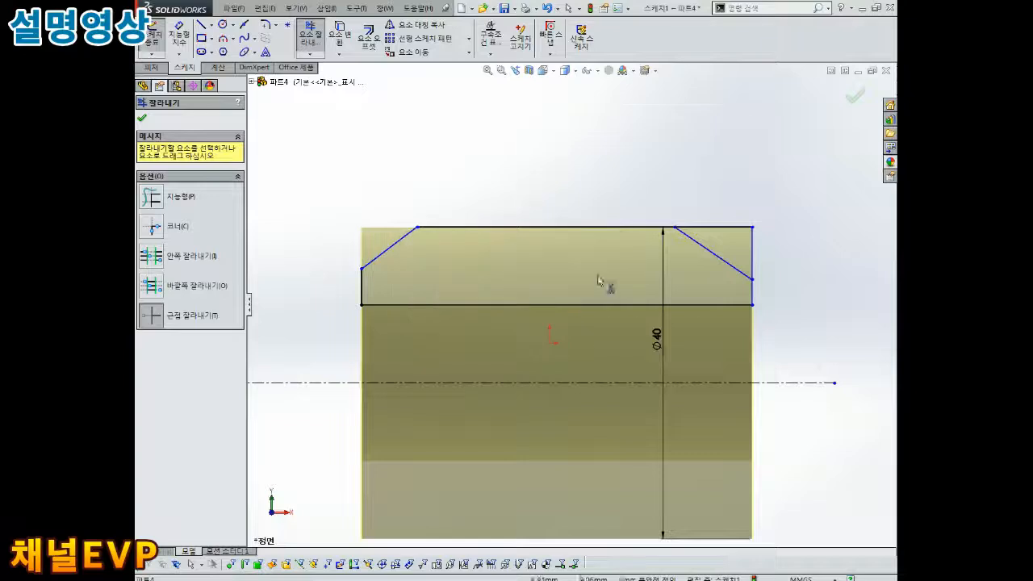
pyautogui.click(742, 227)
pyautogui.click(752, 249)
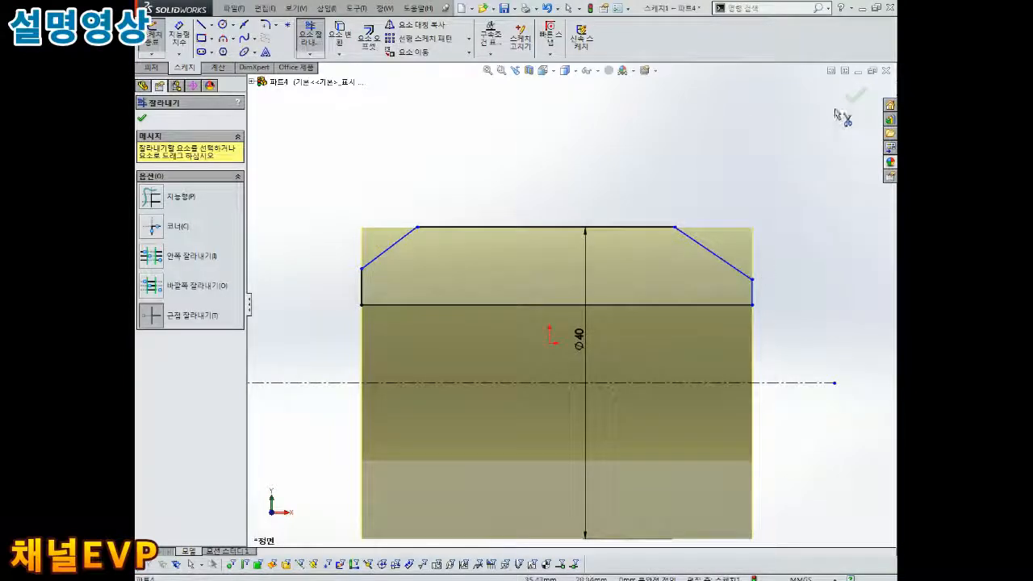
# Finish trimming and exit the sketch to rebuild the revolved sleeve with beveled ends.
pyautogui.click(856, 98)
pyautogui.click(844, 92)
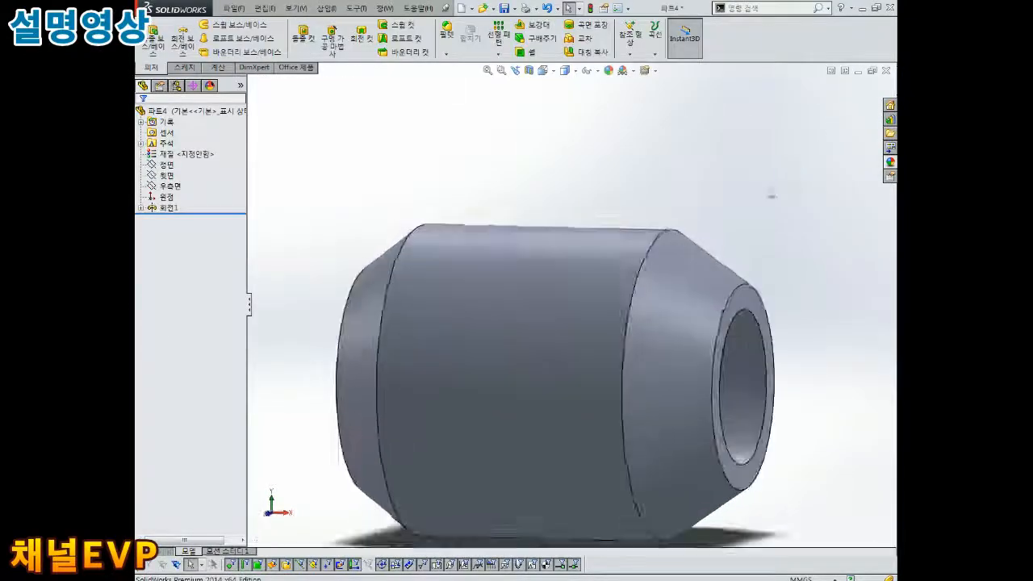
pyautogui.moveTo(730, 234); pyautogui.dragTo(568, 394, button='middle')
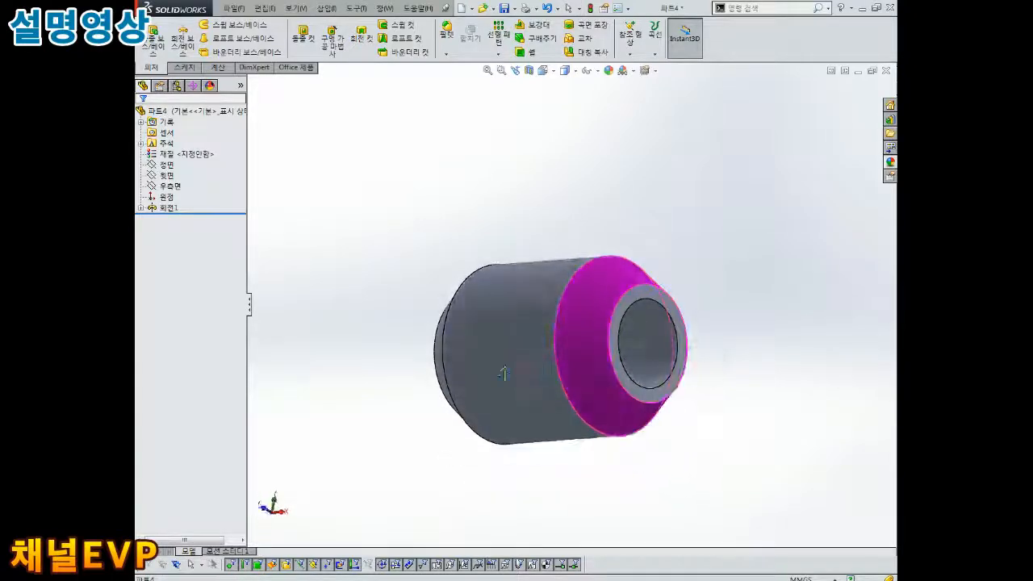
pyautogui.moveTo(663, 294); pyautogui.dragTo(573, 348, button='middle')
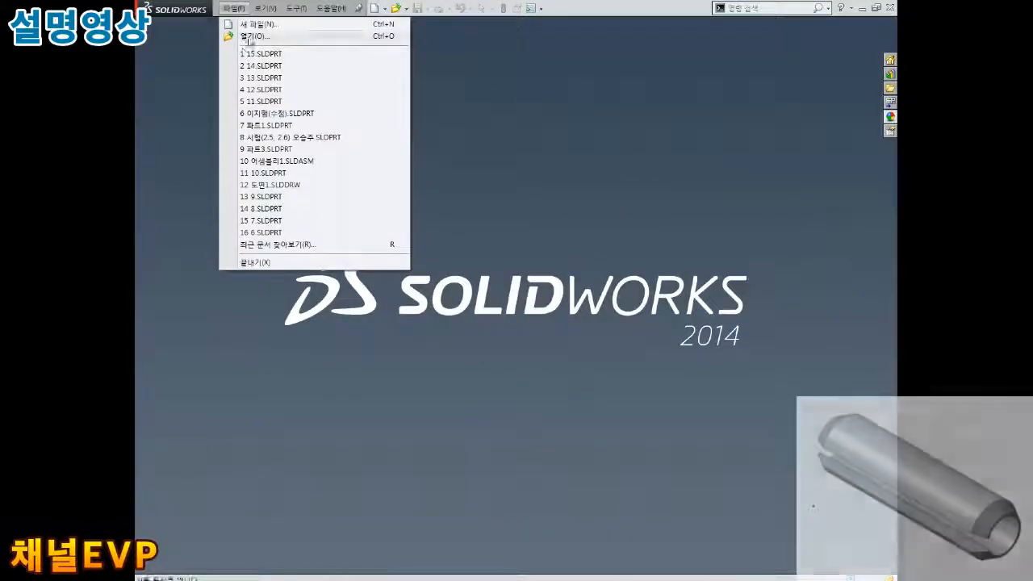
# Create a new part document and start a sketch on the Front plane (정면).
pyautogui.click(246, 25)
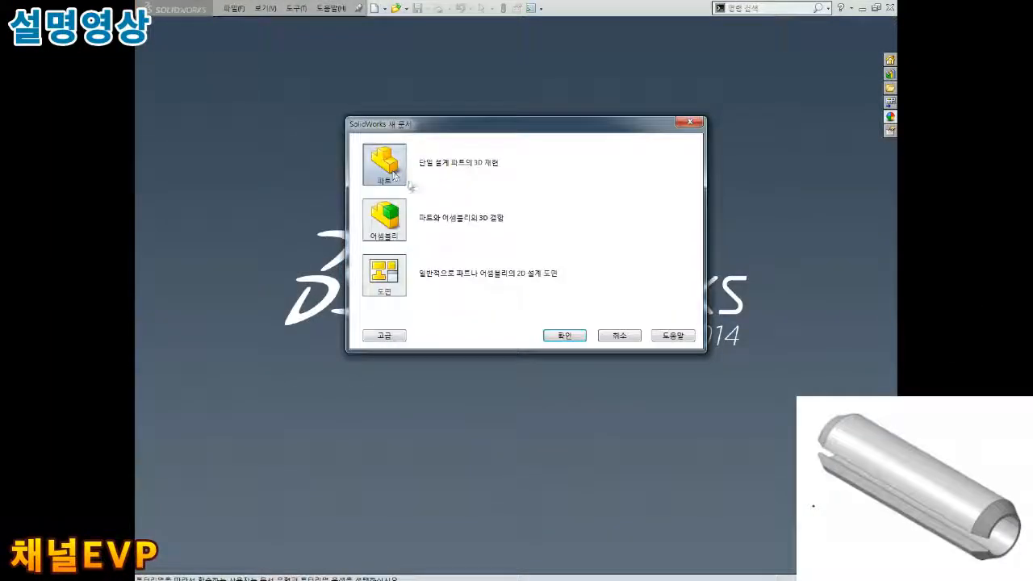
pyautogui.click(565, 335)
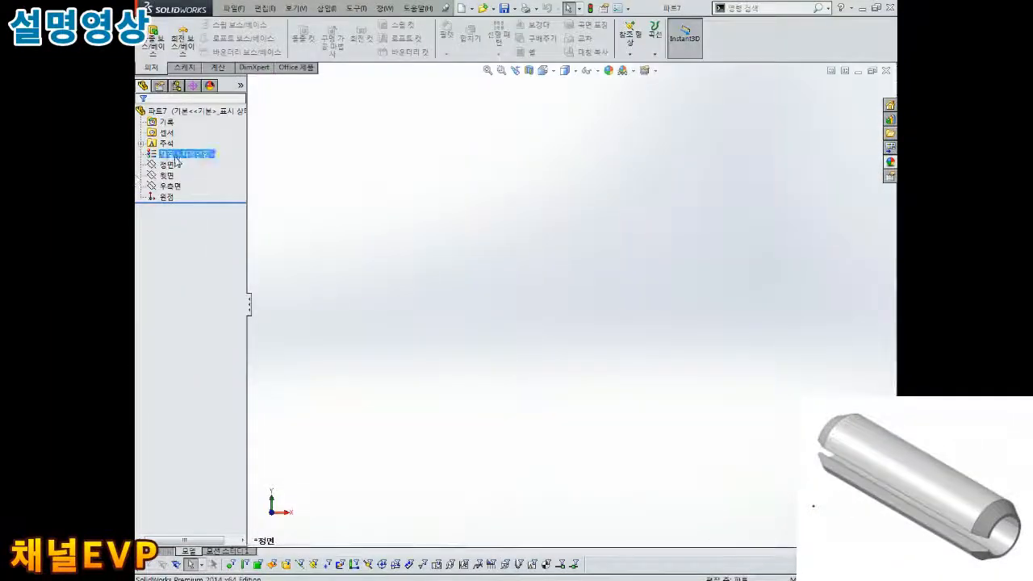
pyautogui.click(170, 165)
pyautogui.click(180, 146)
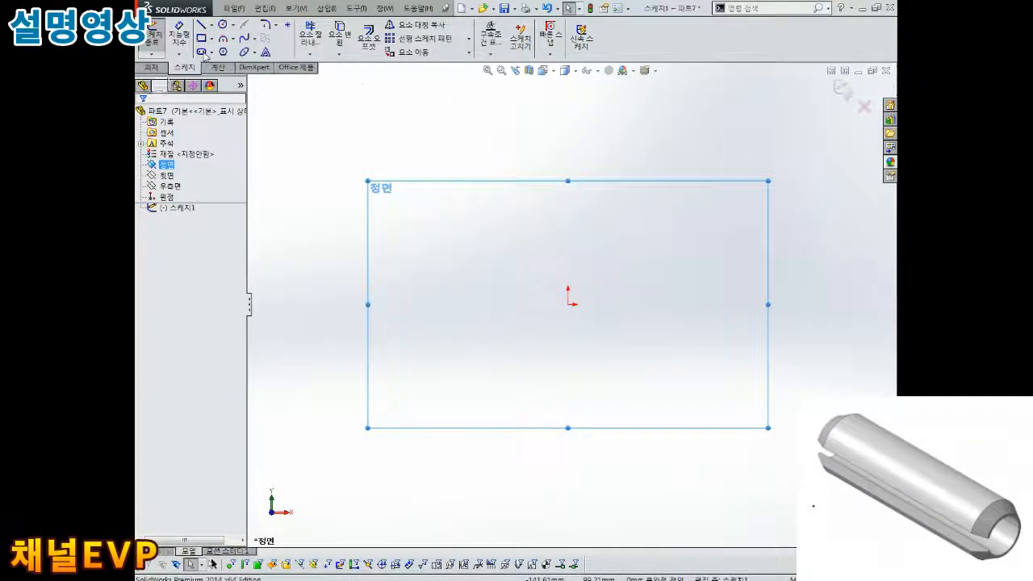
# Draw a horizontal centerline starting at the origin and extending to the right.
pyautogui.click(201, 25)
pyautogui.click(569, 304)
pyautogui.click(787, 305)
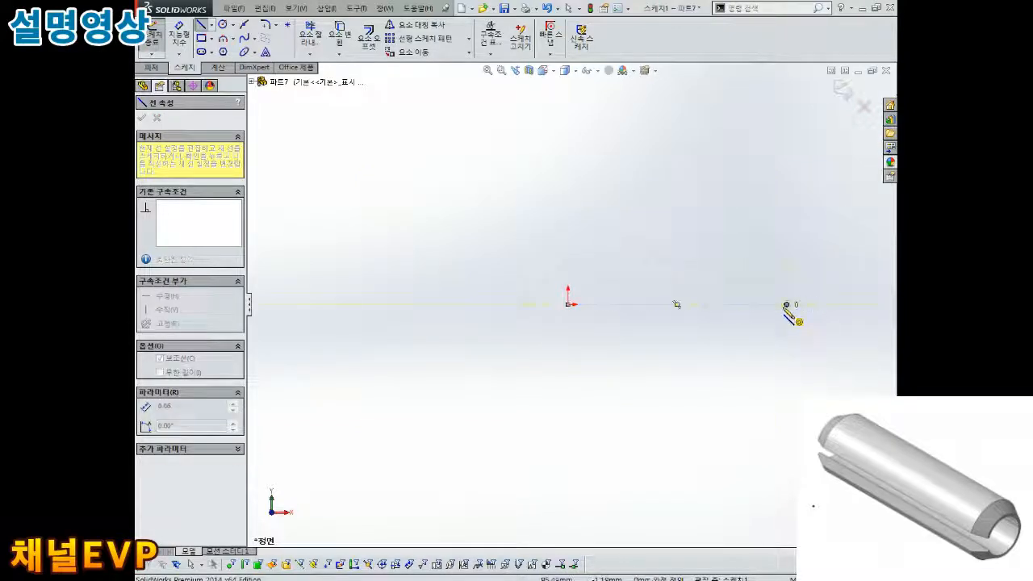
pyautogui.press('Escape')
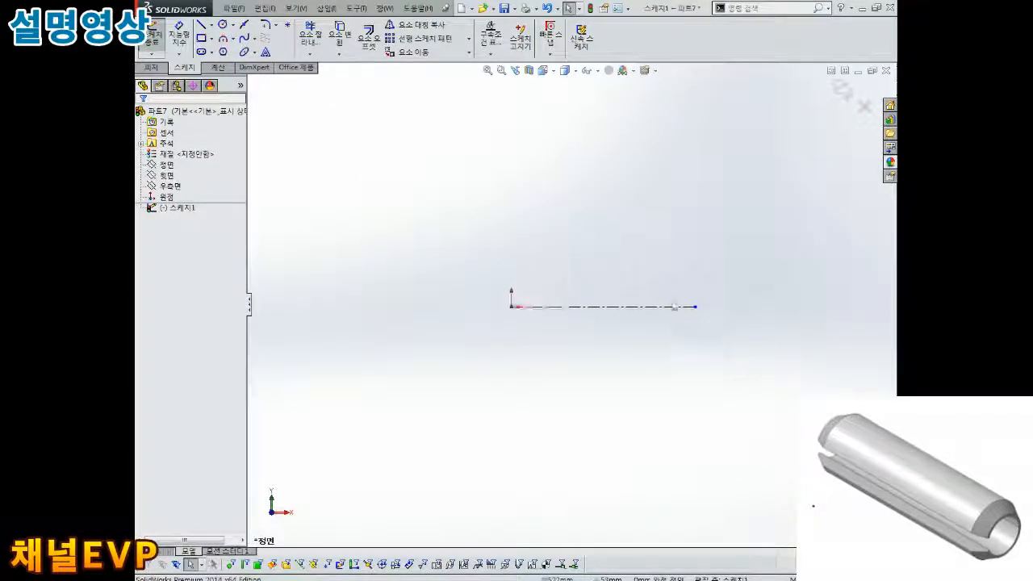
pyautogui.scroll(-3, 612, 305)
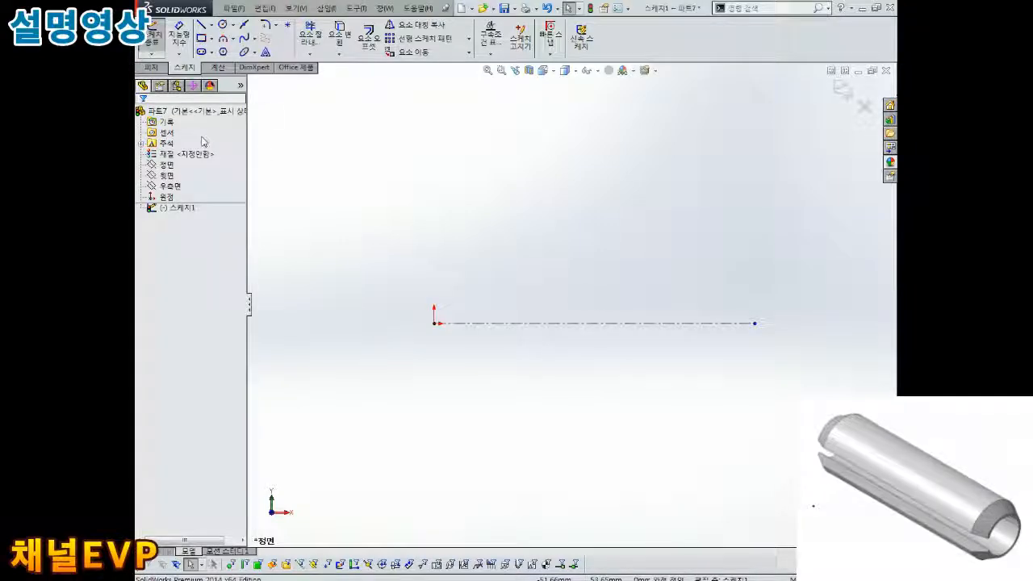
# Draw a vertical centerline above the middle of the horizontal centerline, ending short of it.
pyautogui.click(212, 25)
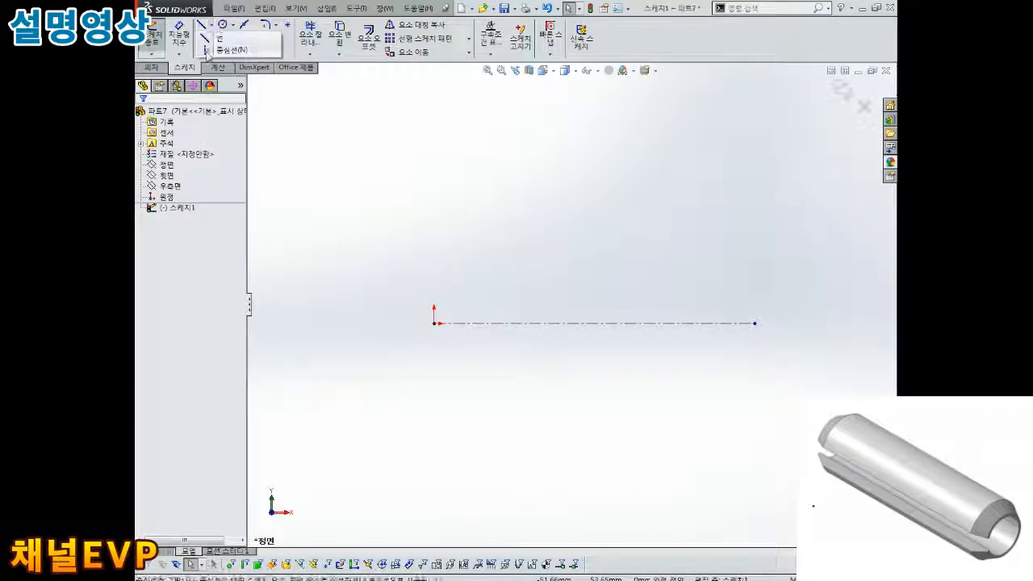
pyautogui.click(216, 51)
pyautogui.click(580, 178)
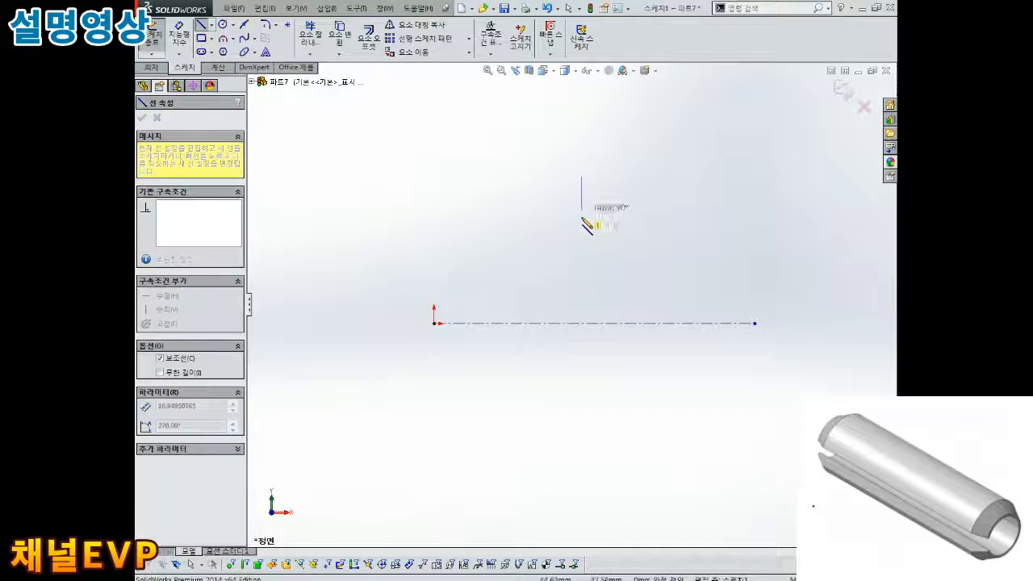
pyautogui.click(581, 275)
pyautogui.press('Escape')
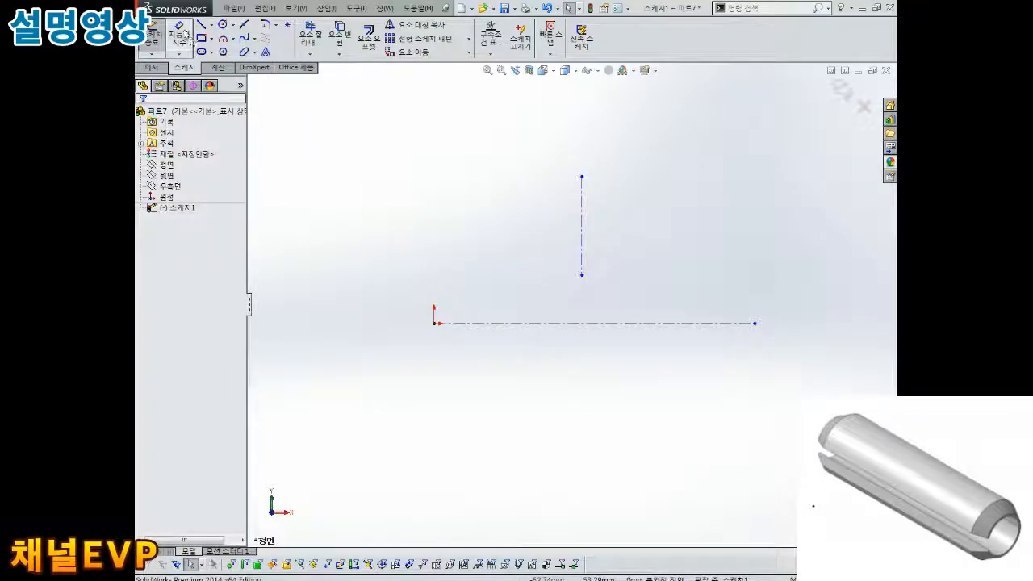
# Draw the left half of the tube-wall profile from the vertical centerline: top edge, sloped bevel, short vertical end and bottom edge back to the centerline.
pyautogui.click(201, 25)
pyautogui.click(581, 212)
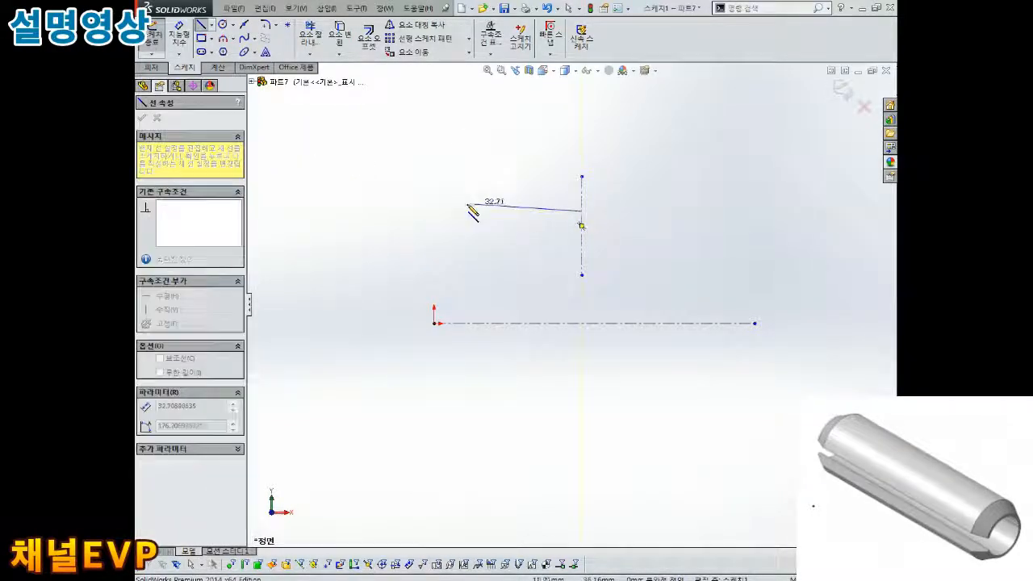
pyautogui.click(452, 212)
pyautogui.click(425, 231)
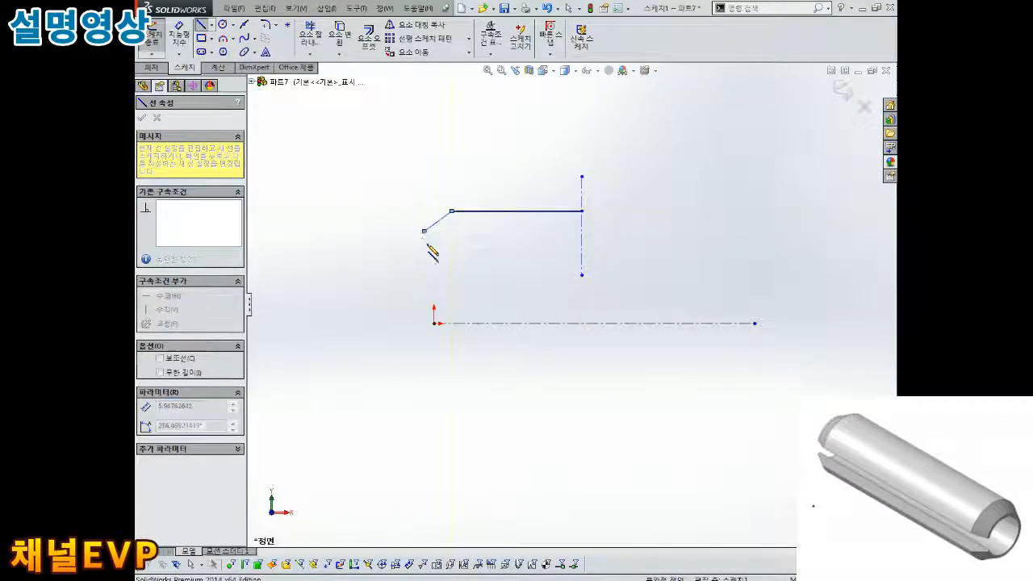
pyautogui.click(424, 257)
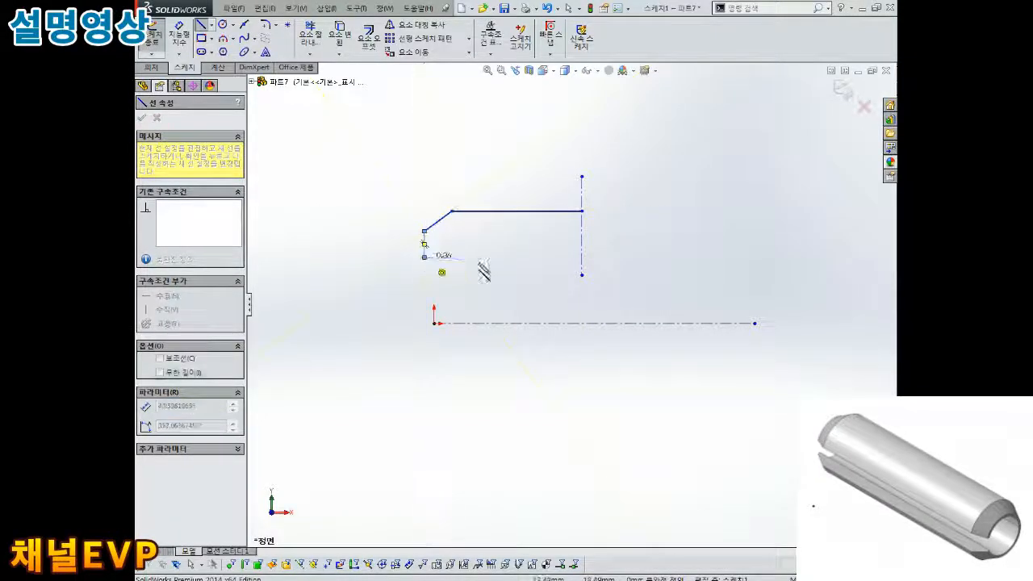
pyautogui.click(582, 258)
pyautogui.press('Escape')
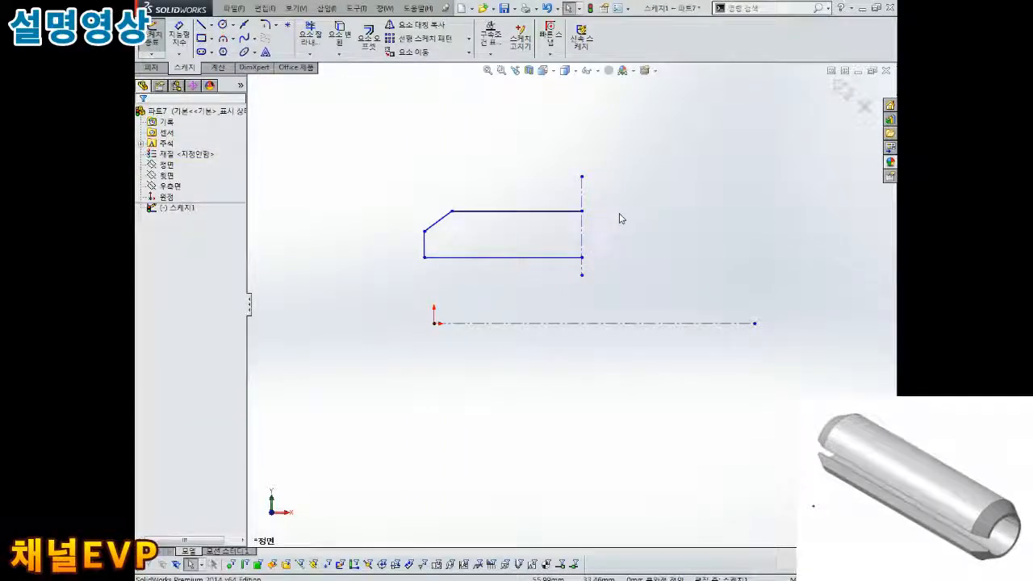
# Mirror the half profile's lines about the vertical centerline, keeping the originals.
pyautogui.scroll(-2, 548, 241)
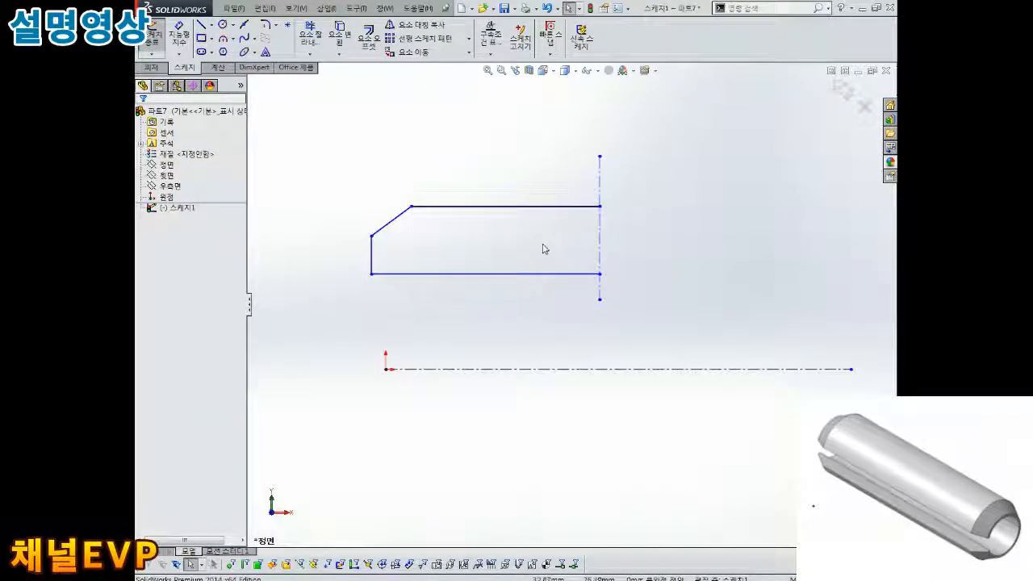
pyautogui.scroll(3, 542, 246)
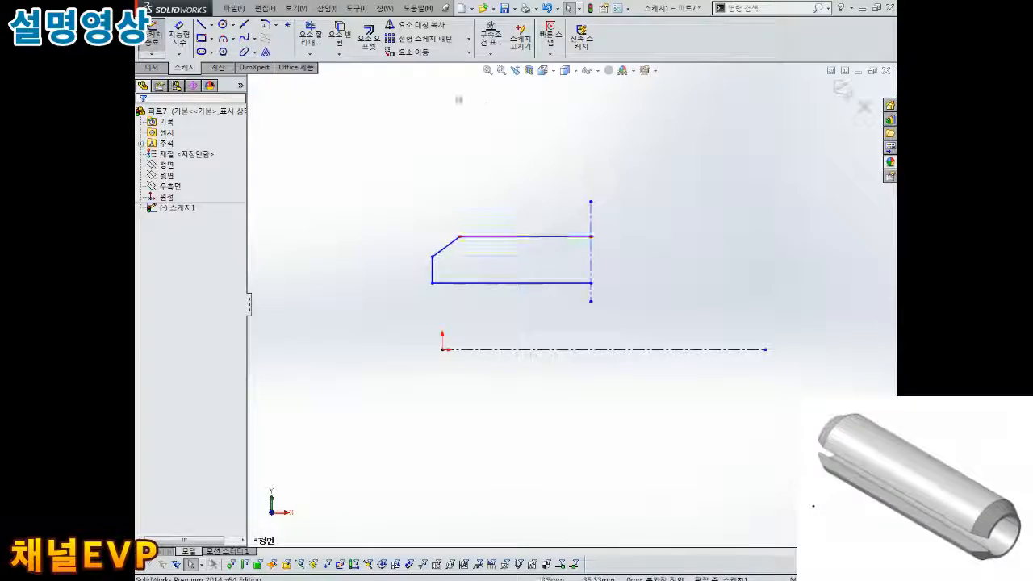
pyautogui.click(416, 24)
pyautogui.moveTo(539, 214); pyautogui.dragTo(380, 312)
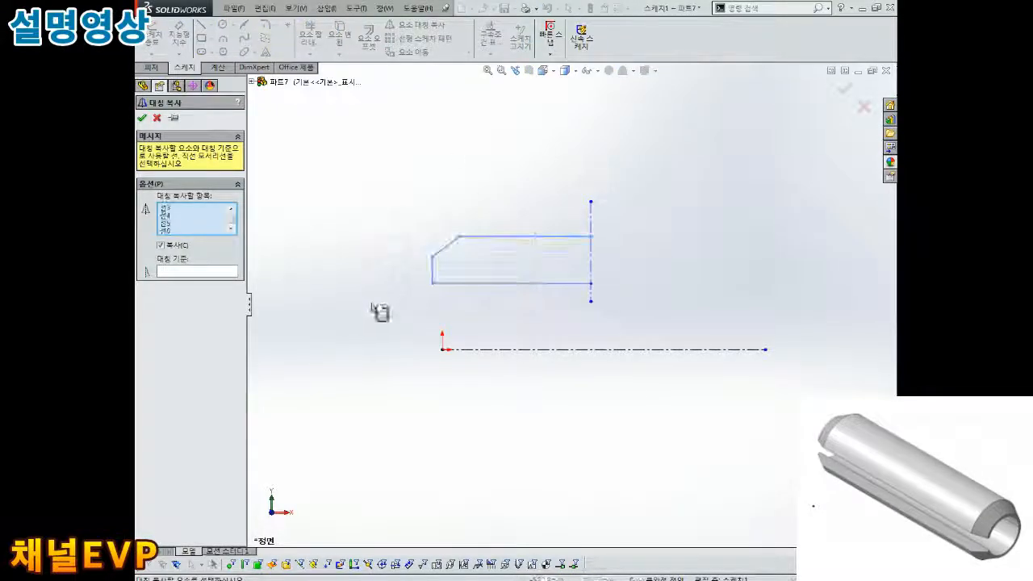
pyautogui.click(215, 280)
pyautogui.click(593, 268)
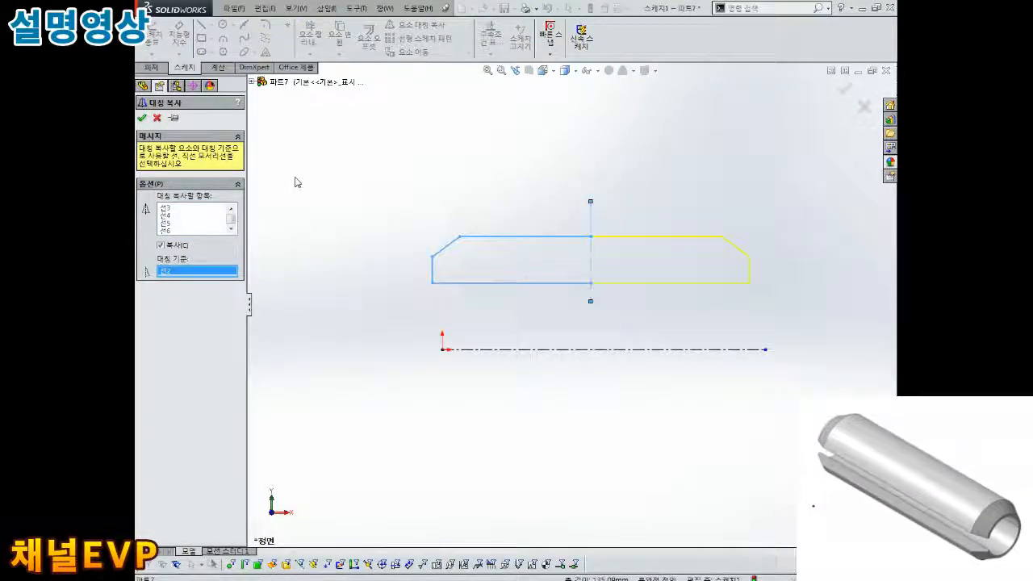
pyautogui.click(142, 117)
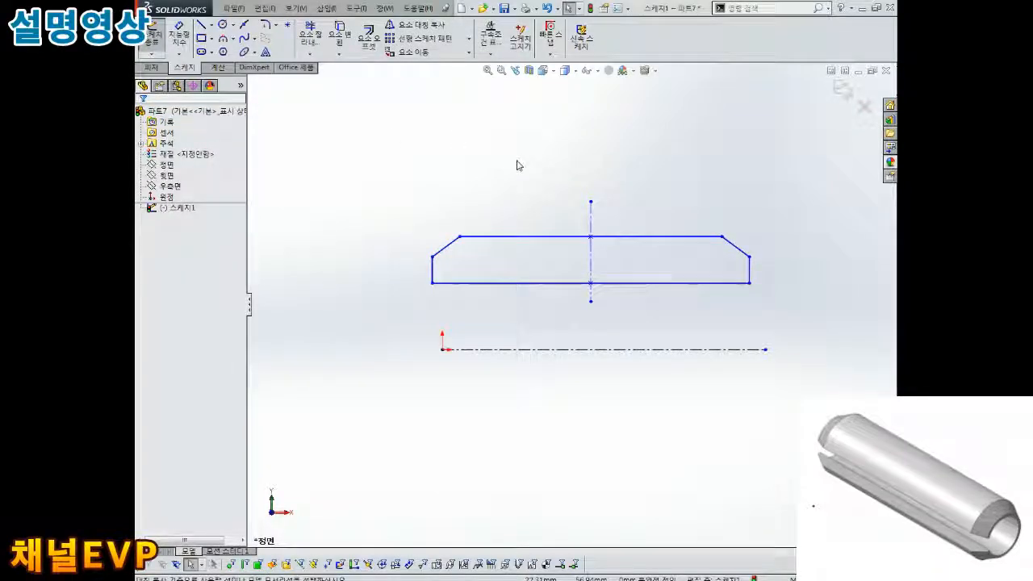
# Dimension the profile's bottom edge and set its length to 160 mm.
pyautogui.moveTo(489, 183); pyautogui.dragTo(516, 145, button='right')
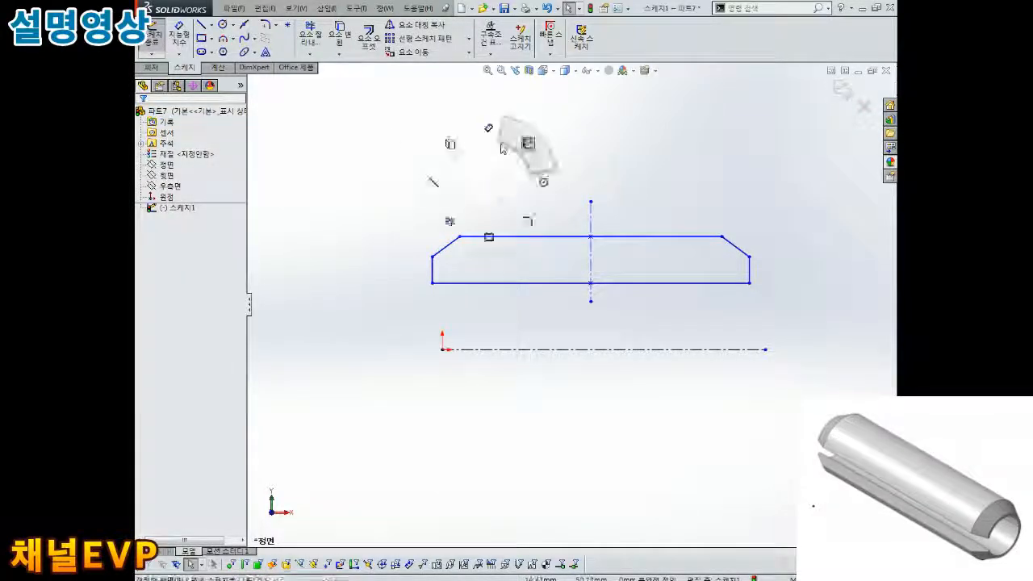
pyautogui.rightClick(184, 209)
pyautogui.click(190, 173)
pyautogui.moveTo(422, 177); pyautogui.dragTo(423, 121, button='right')
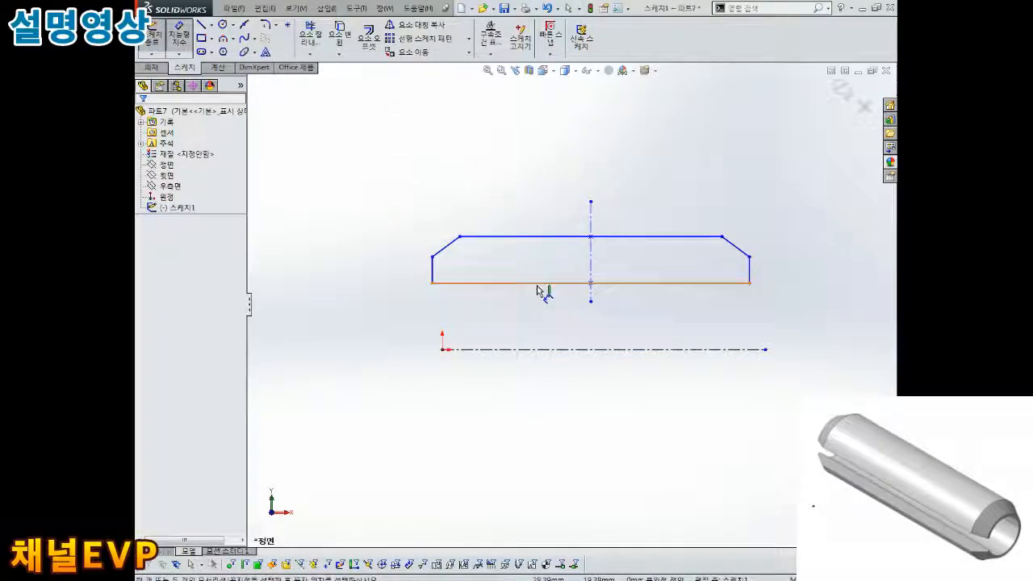
pyautogui.click(541, 289)
pyautogui.click(532, 416)
pyautogui.write('160')
pyautogui.press('Return')
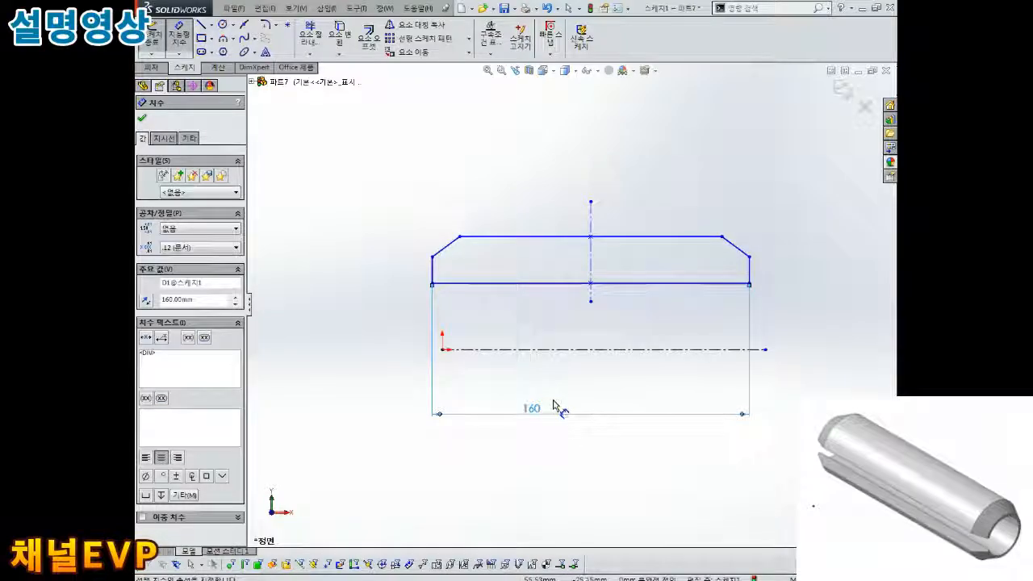
# Dimension the horizontal length of the left bevel as 10 mm.
pyautogui.click(450, 252)
pyautogui.click(447, 206)
pyautogui.write('10')
pyautogui.press('Return')
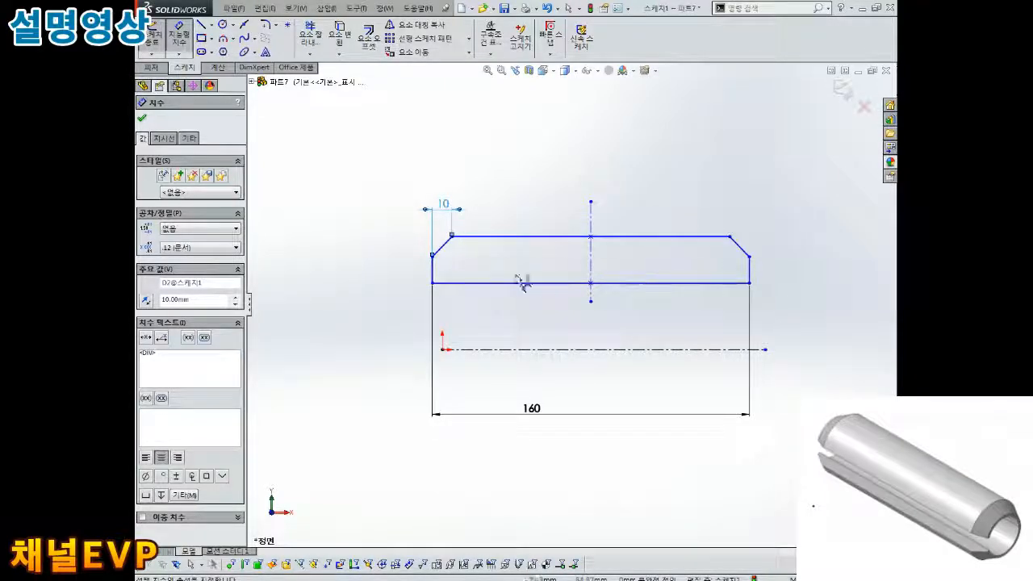
# Dimension the angle between the left bevel and the bottom edge as 30°.
pyautogui.click(443, 251)
pyautogui.click(468, 282)
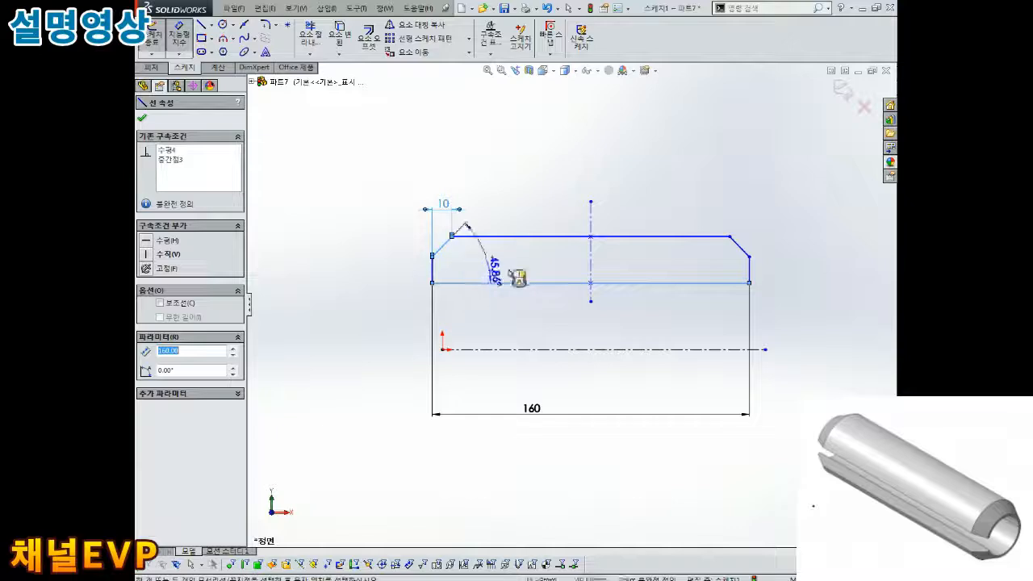
pyautogui.click(519, 279)
pyautogui.write('30')
pyautogui.press('Return')
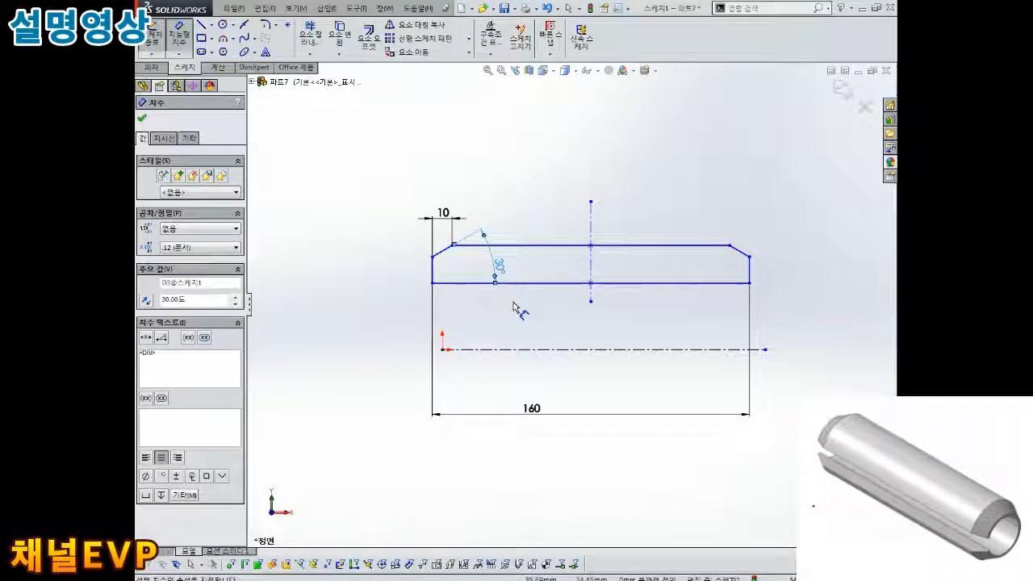
# Dimension the distance between the profile's top and bottom edges as 7.5 mm.
pyautogui.click(540, 245)
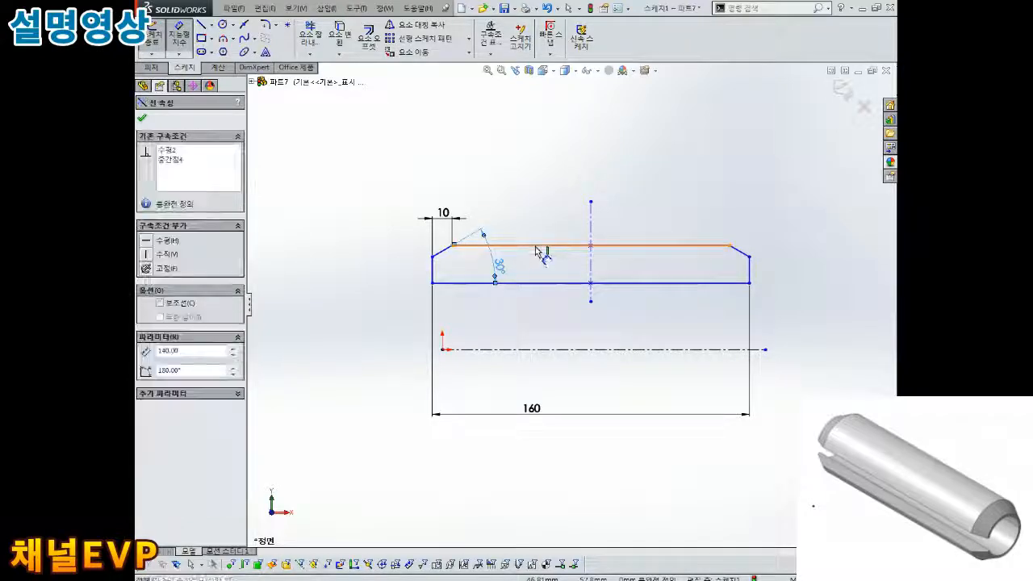
pyautogui.click(517, 283)
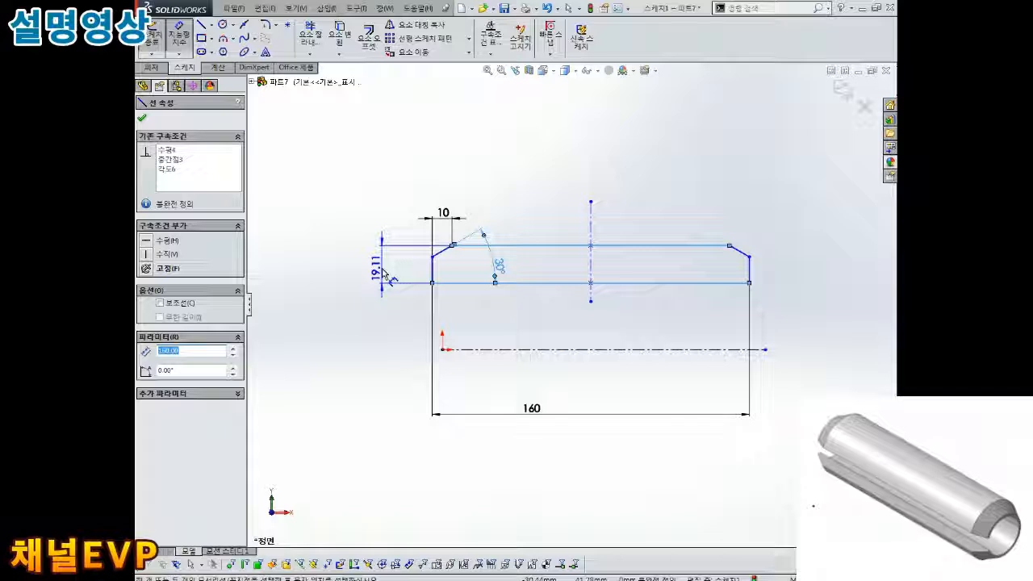
pyautogui.doubleClick(385, 274)
pyautogui.write('7.5')
pyautogui.press('Return')
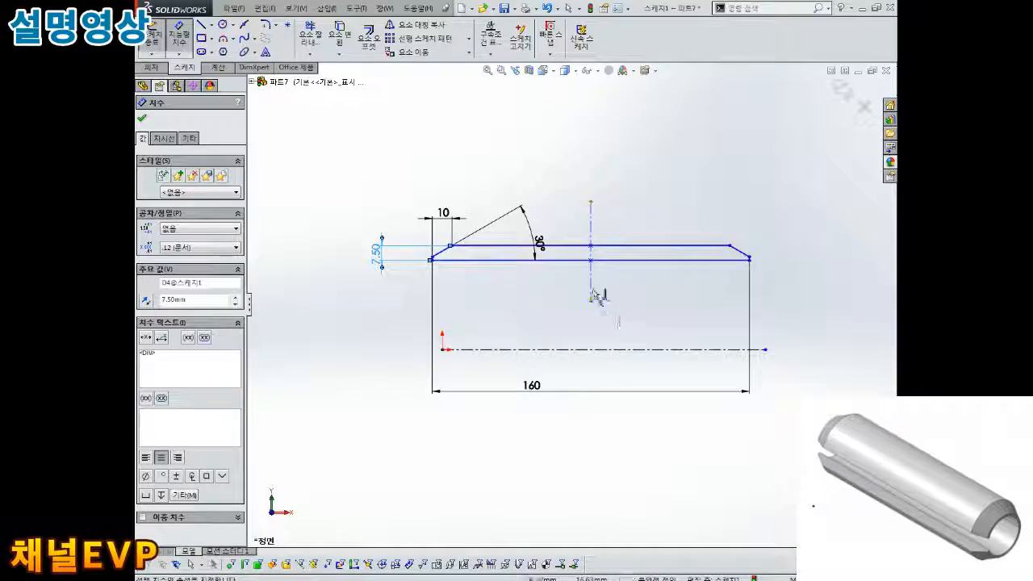
# Add a diameter dimension of 44 mm between the profile's top edge and the horizontal centerline.
pyautogui.click(571, 246)
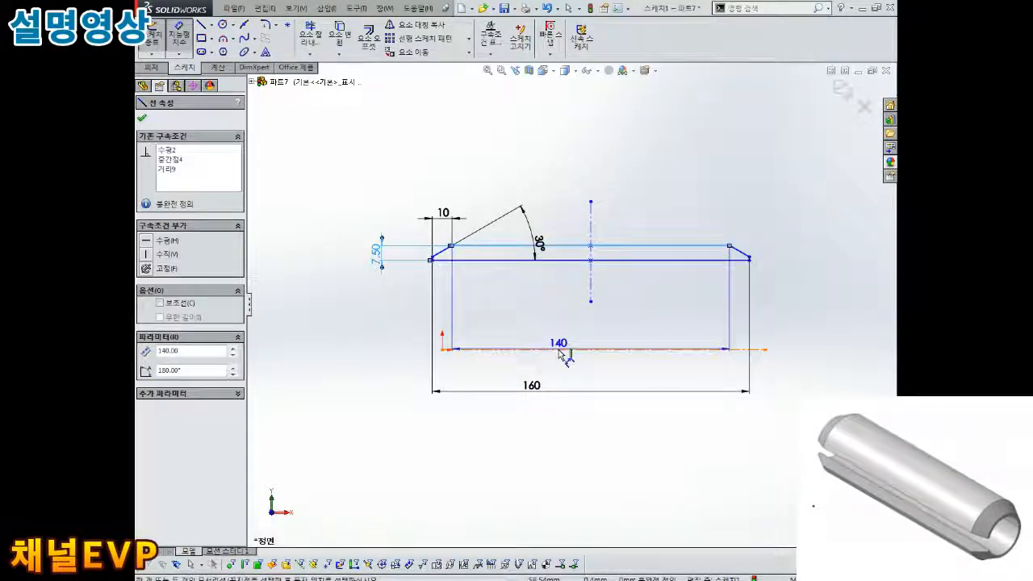
pyautogui.click(501, 350)
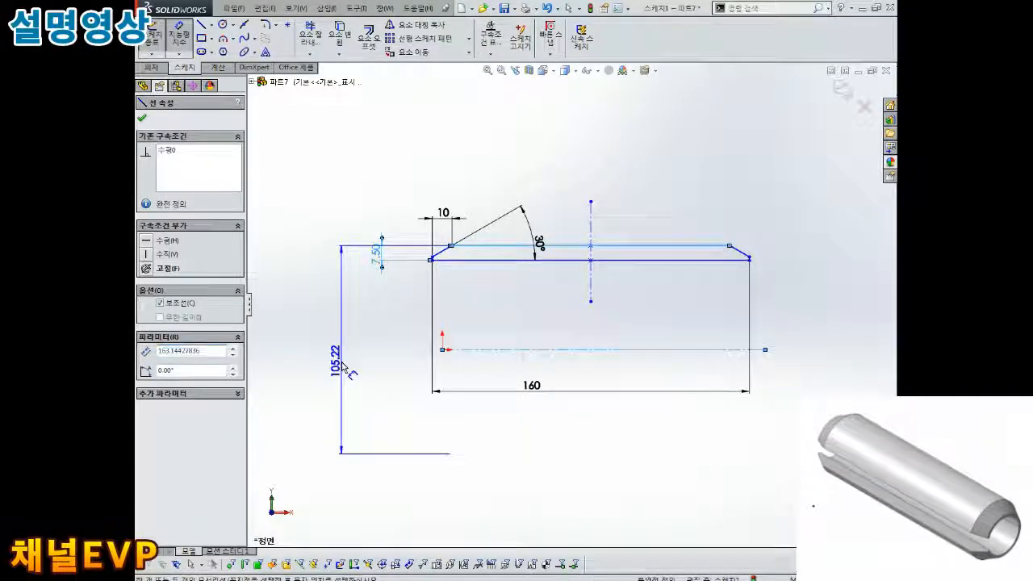
pyautogui.click(343, 365)
pyautogui.write('44')
pyautogui.press('Return')
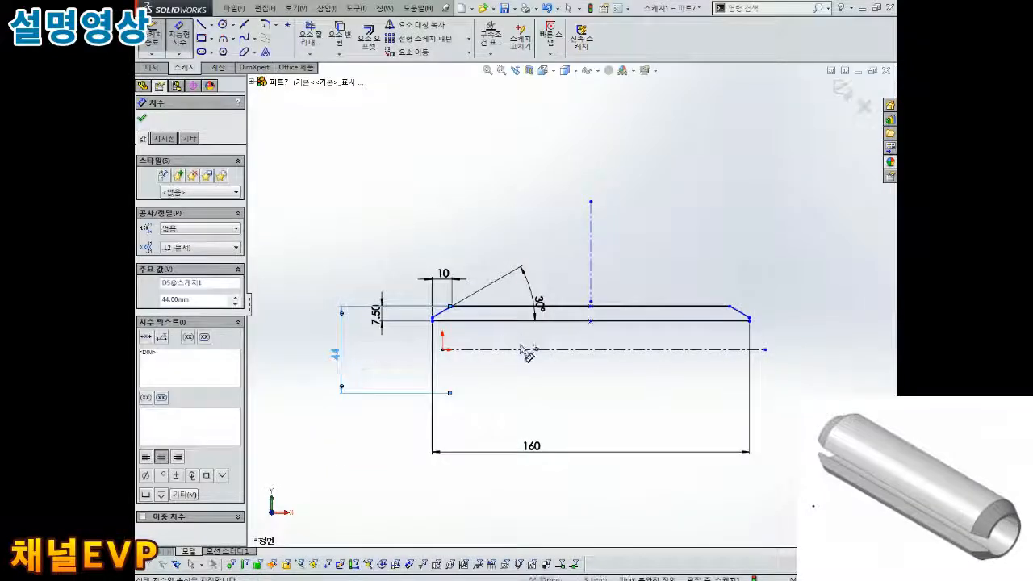
# Move the profile's left end sideways to test which parts of the sketch are still free.
pyautogui.scroll(-2, 467, 322)
pyautogui.scroll(-2, 463, 317)
pyautogui.scroll(2, 464, 318)
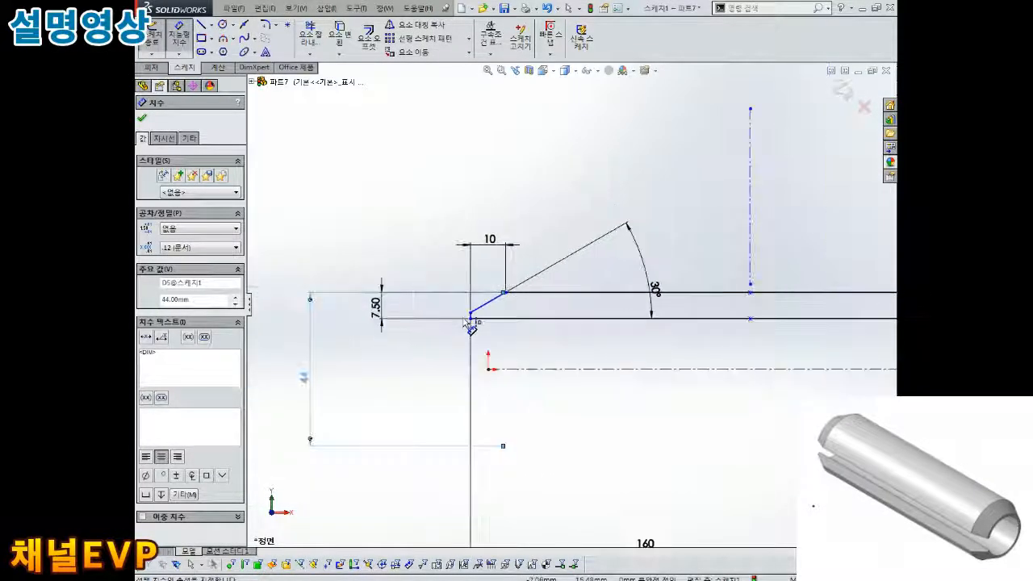
pyautogui.scroll(-2, 465, 321)
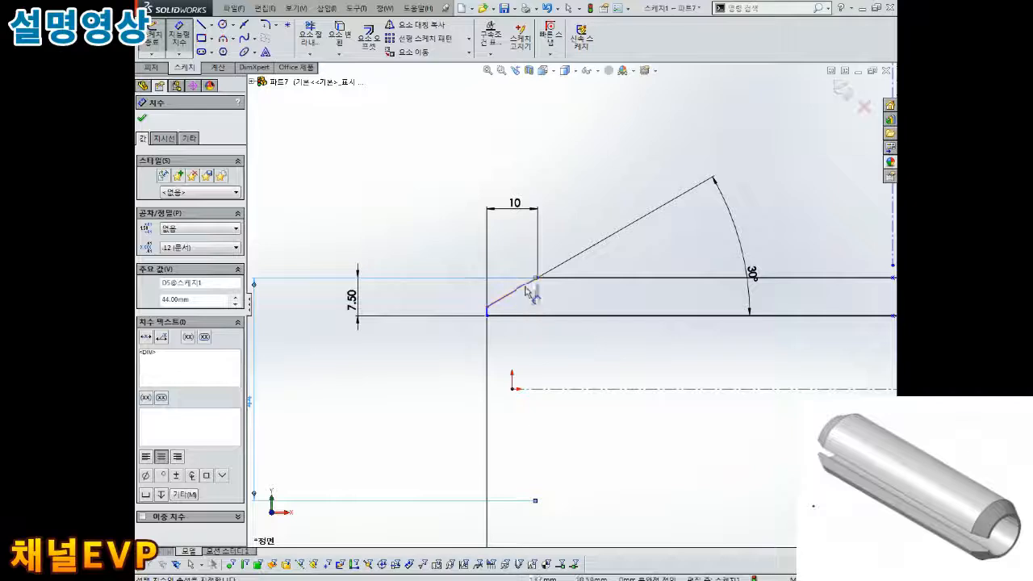
pyautogui.press('Escape')
pyautogui.moveTo(490, 310)
pyautogui.mouseDown()
pyautogui.moveTo(502, 299)
pyautogui.moveTo(470, 305)
pyautogui.mouseUp()
pyautogui.scroll(3, 588, 349)
pyautogui.scroll(-1, 588, 347)
pyautogui.scroll(1, 598, 325)
pyautogui.click(572, 289)
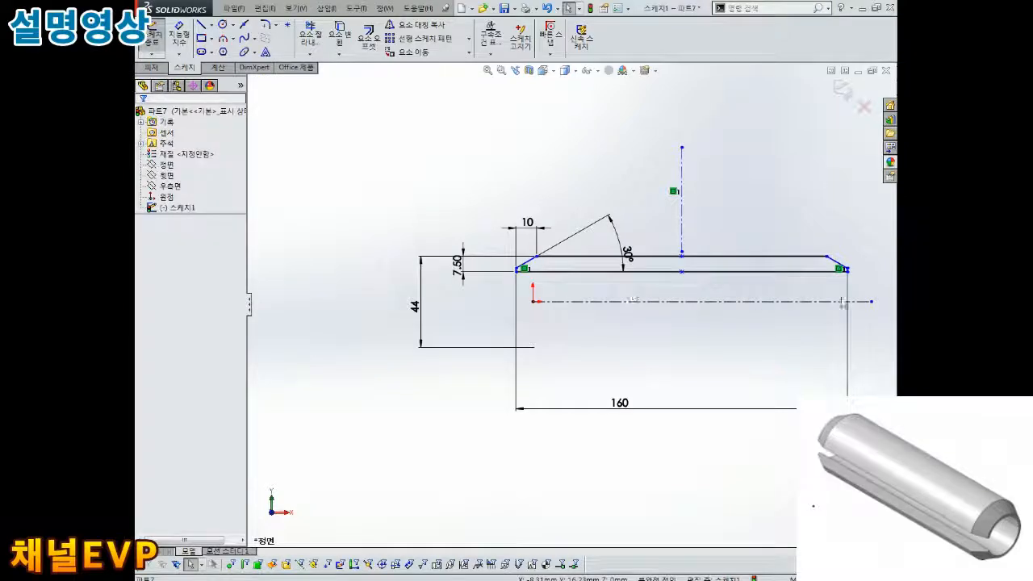
pyautogui.scroll(-2, 658, 282)
pyautogui.moveTo(446, 270); pyautogui.dragTo(494, 278)
# Add a vertical relation between the profile's lower-left corner and the origin.
pyautogui.click(491, 271)
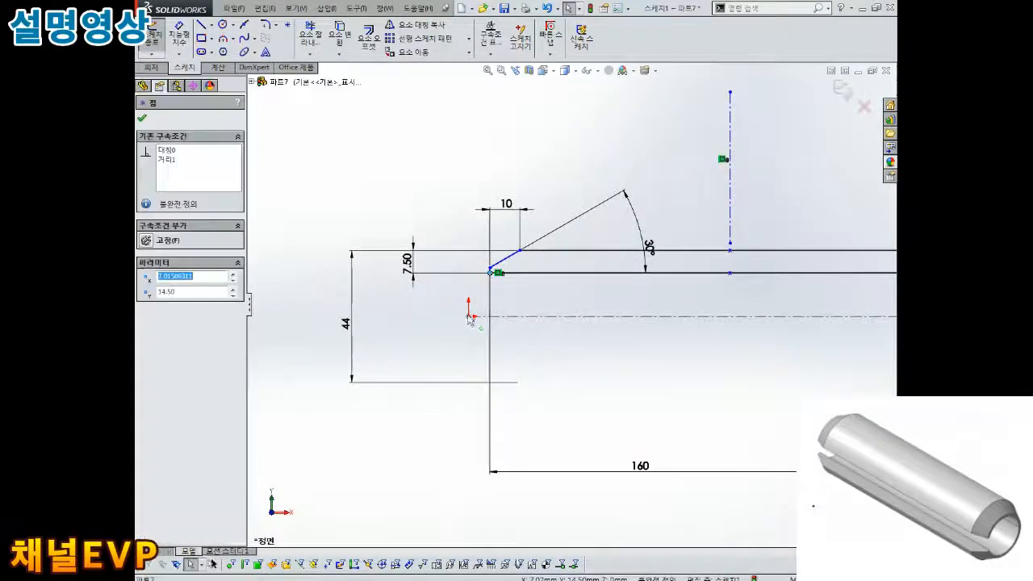
pyautogui.keyDown('ctrl'); pyautogui.click(468, 316); pyautogui.keyUp('ctrl')
pyautogui.click(144, 325)
pyautogui.click(291, 336)
pyautogui.moveTo(329, 330); pyautogui.dragTo(412, 341)
pyautogui.moveTo(393, 263); pyautogui.dragTo(452, 264)
pyautogui.scroll(2, 576, 303)
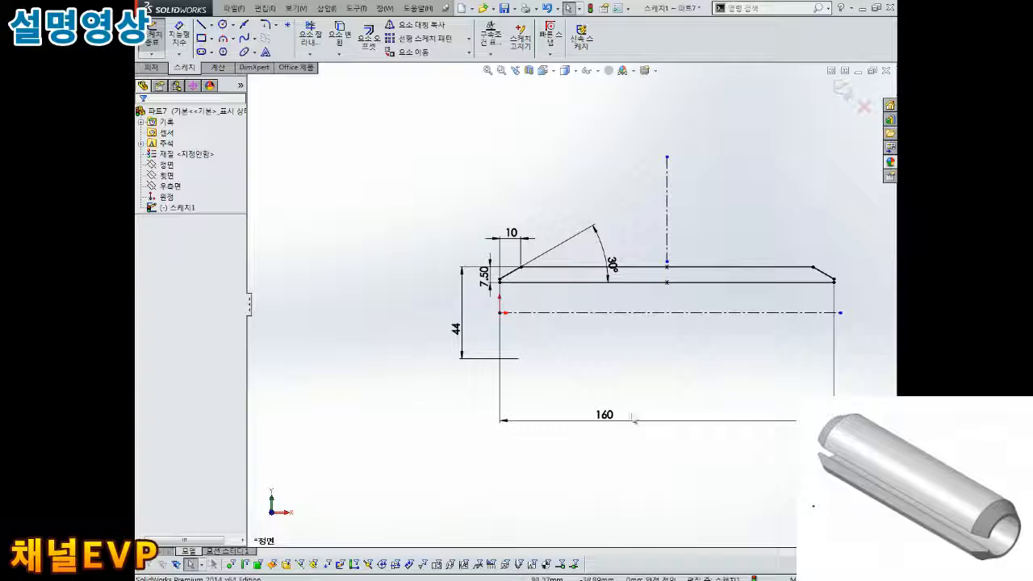
# Move the 160 mm dimension closer to the profile and extend the vertical centerline's lower end past the horizontal centerline.
pyautogui.moveTo(635, 414); pyautogui.dragTo(635, 368)
pyautogui.scroll(-3, 779, 318)
pyautogui.scroll(2, 759, 314)
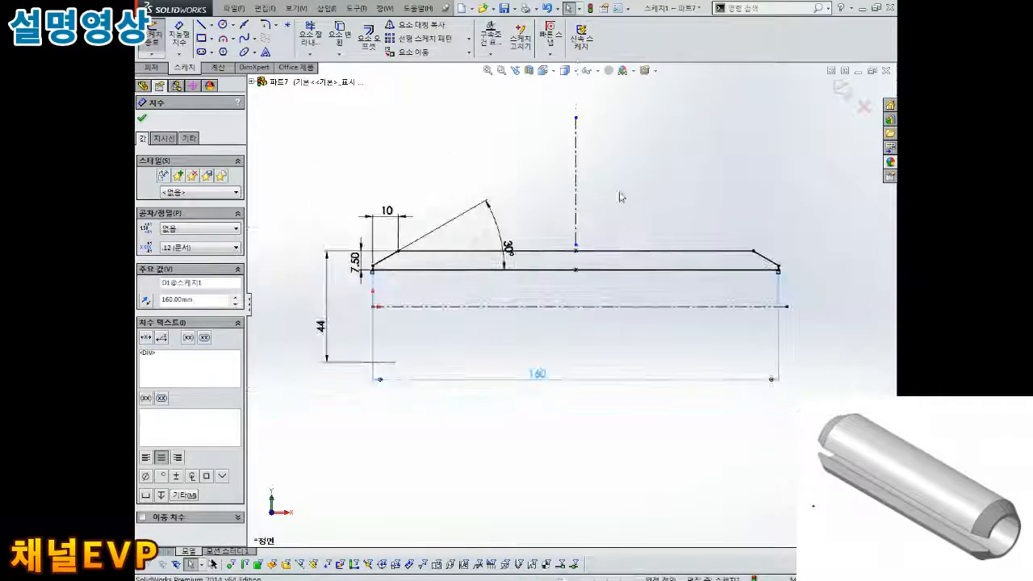
pyautogui.moveTo(576, 246); pyautogui.dragTo(575, 360)
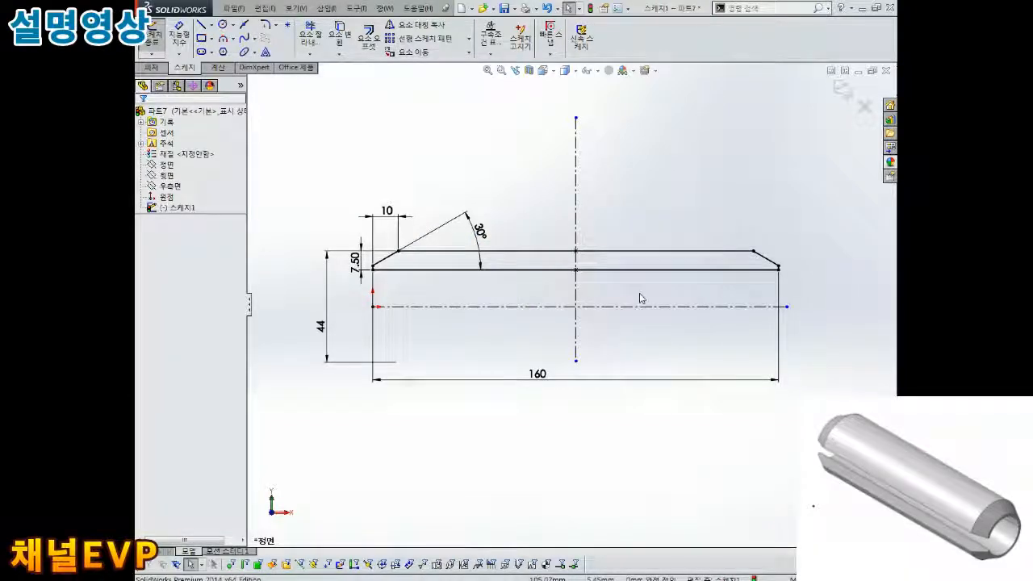
# Exit the sketch and revolve the profile 360° about the horizontal centerline.
pyautogui.click(848, 92)
pyautogui.click(183, 39)
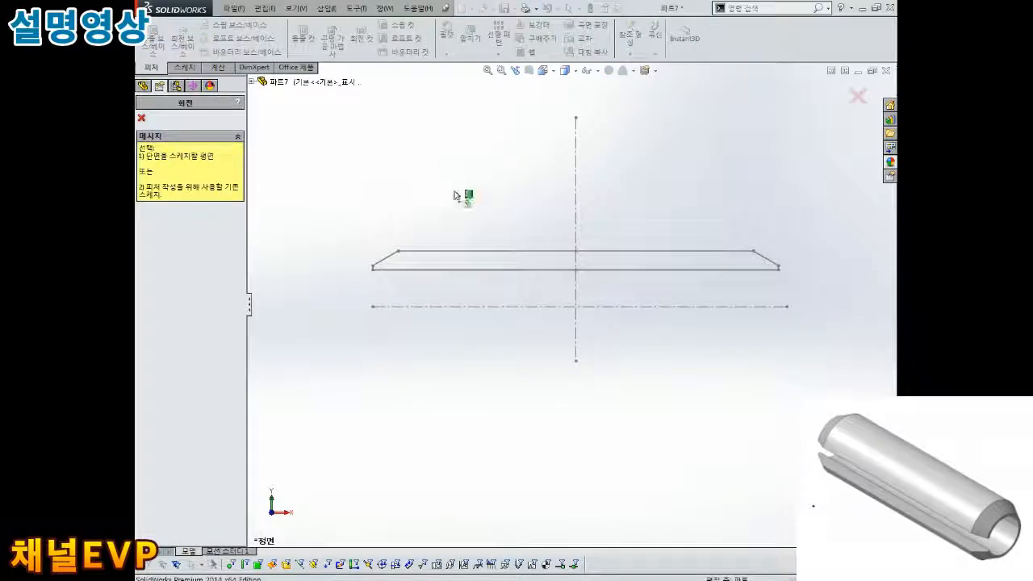
pyautogui.click(454, 313)
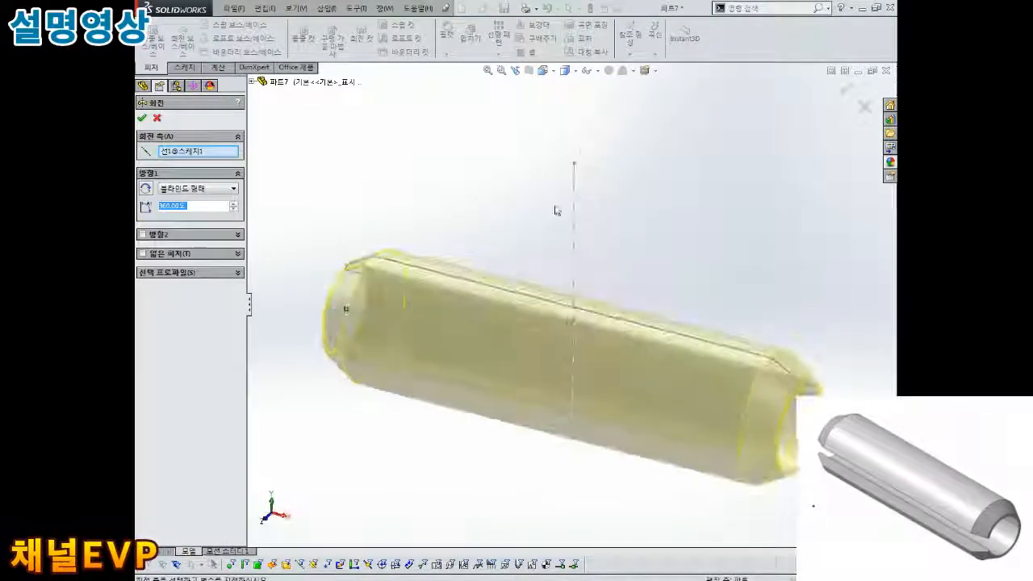
pyautogui.click(142, 118)
# Start a sketch on the narrow ring-shaped end face of the tube.
pyautogui.moveTo(549, 260); pyautogui.dragTo(594, 307, button='middle')
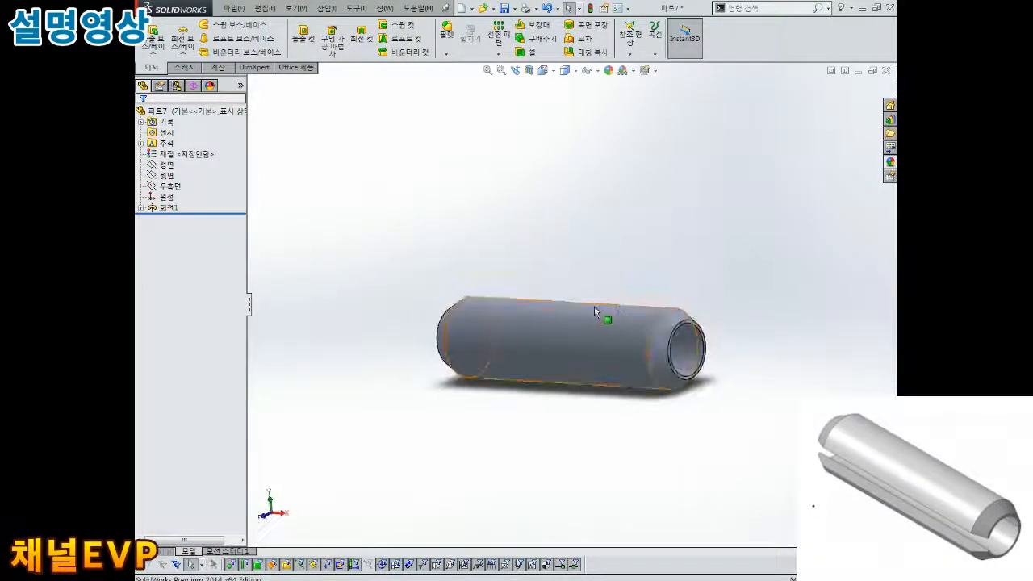
pyautogui.scroll(-3, 693, 335)
pyautogui.scroll(3, 703, 353)
pyautogui.scroll(-4, 651, 329)
pyautogui.scroll(-2, 602, 298)
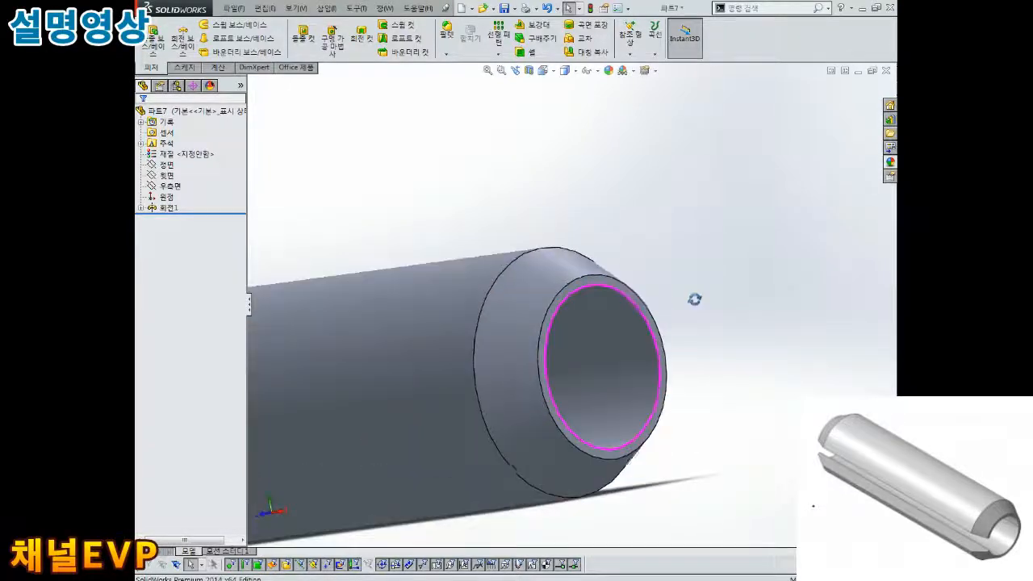
pyautogui.scroll(-2, 595, 282)
pyautogui.click(596, 283)
pyautogui.click(640, 243)
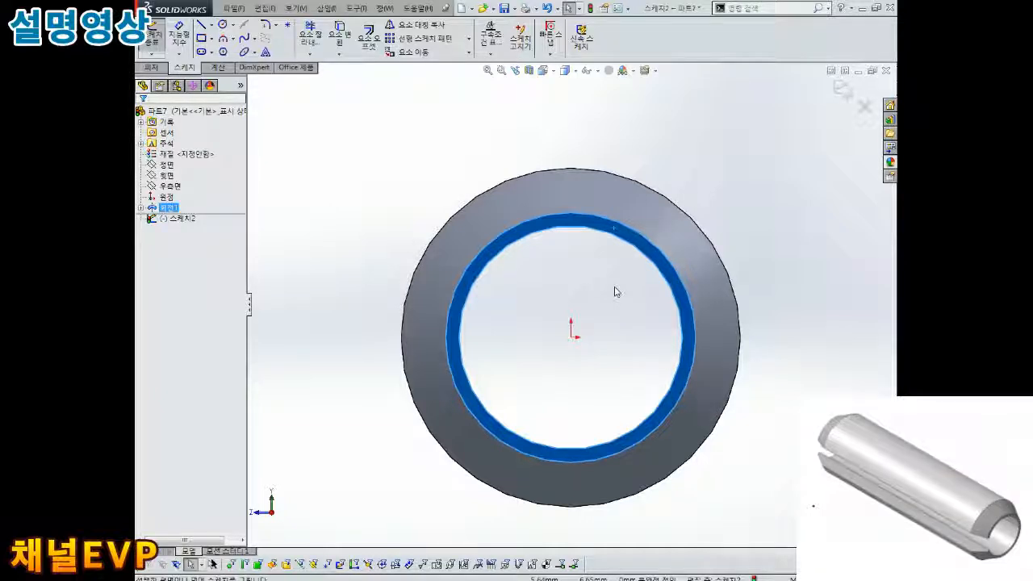
# Sketch two centerlines from the origin diverging outward past the ring, one sloping up and one sloping down.
pyautogui.click(212, 25)
pyautogui.click(218, 50)
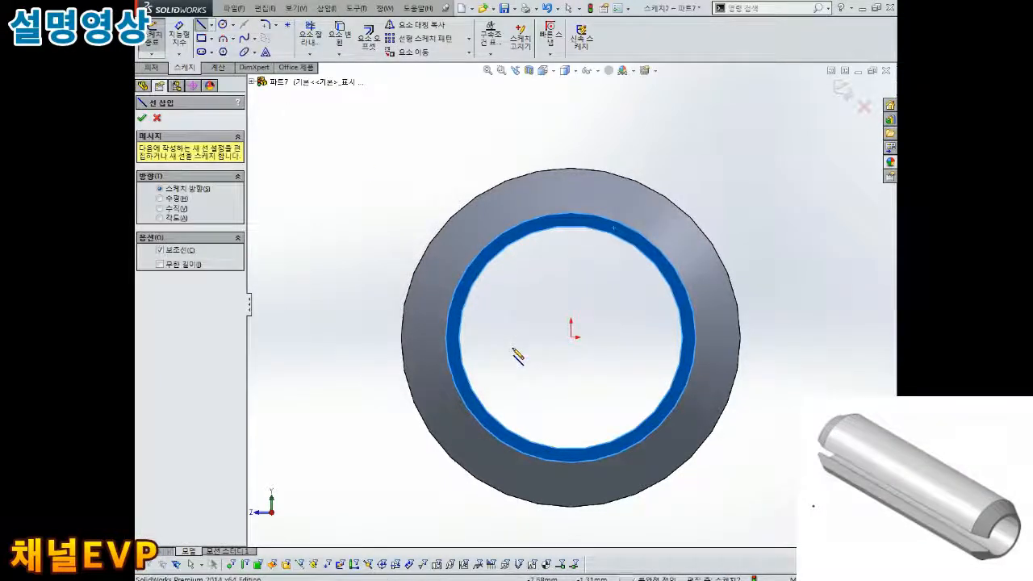
pyautogui.click(381, 251)
pyautogui.click(571, 336)
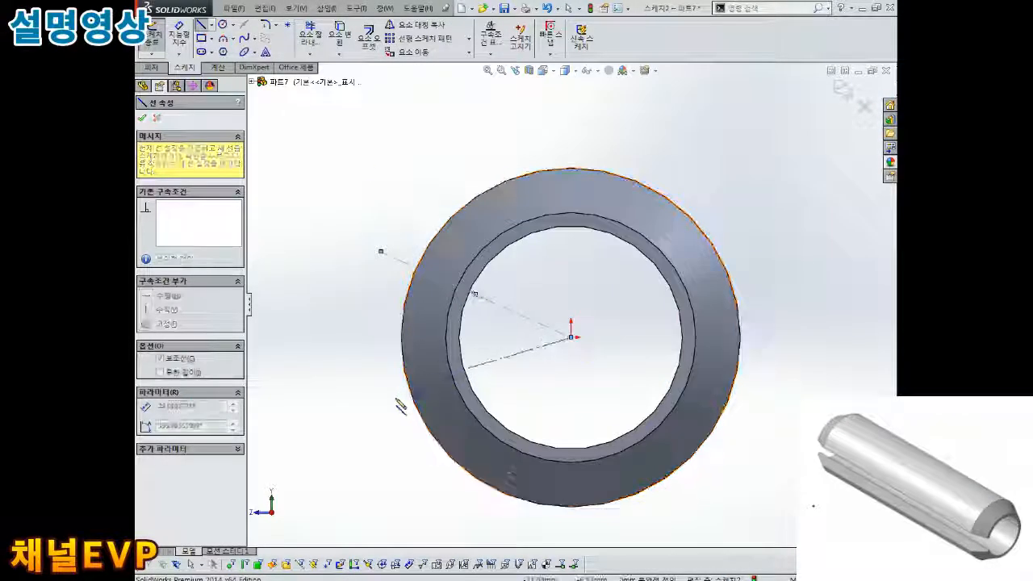
pyautogui.click(371, 408)
pyautogui.press('Escape')
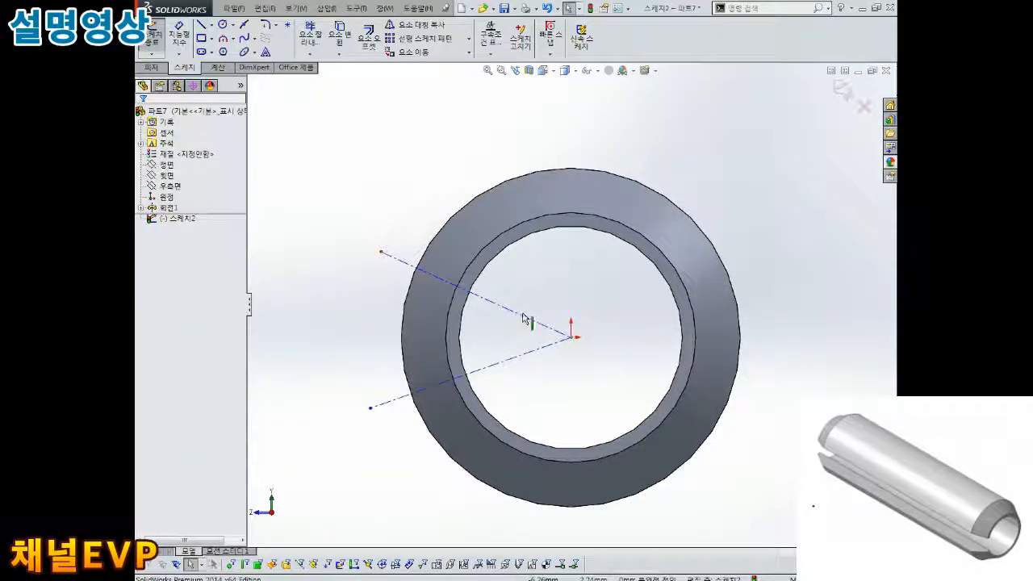
# Convert the two diverging centerlines into solid sketch lines.
pyautogui.click(527, 320)
pyautogui.keyDown('ctrl'); pyautogui.click(523, 365); pyautogui.keyUp('ctrl')
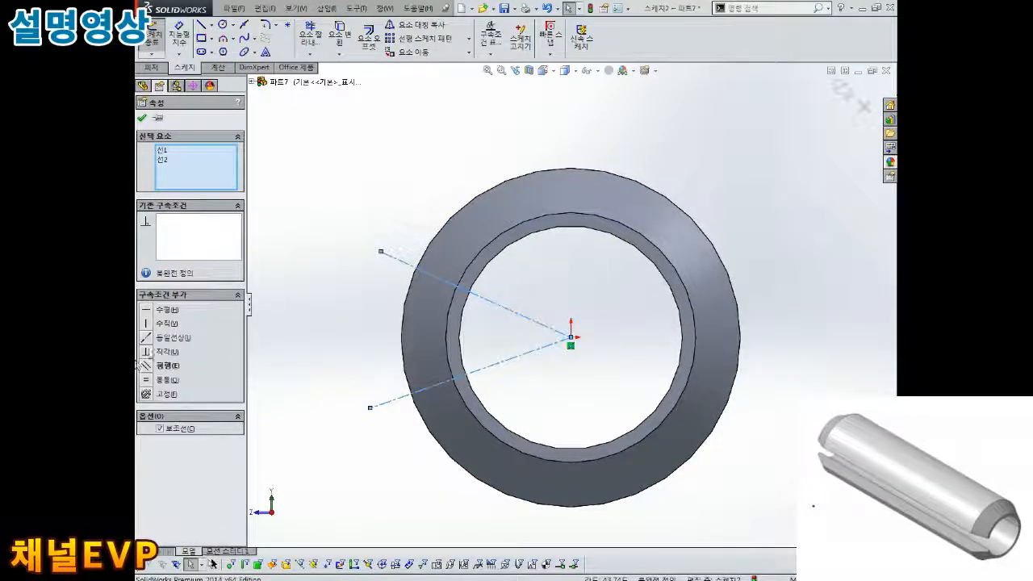
pyautogui.click(271, 374)
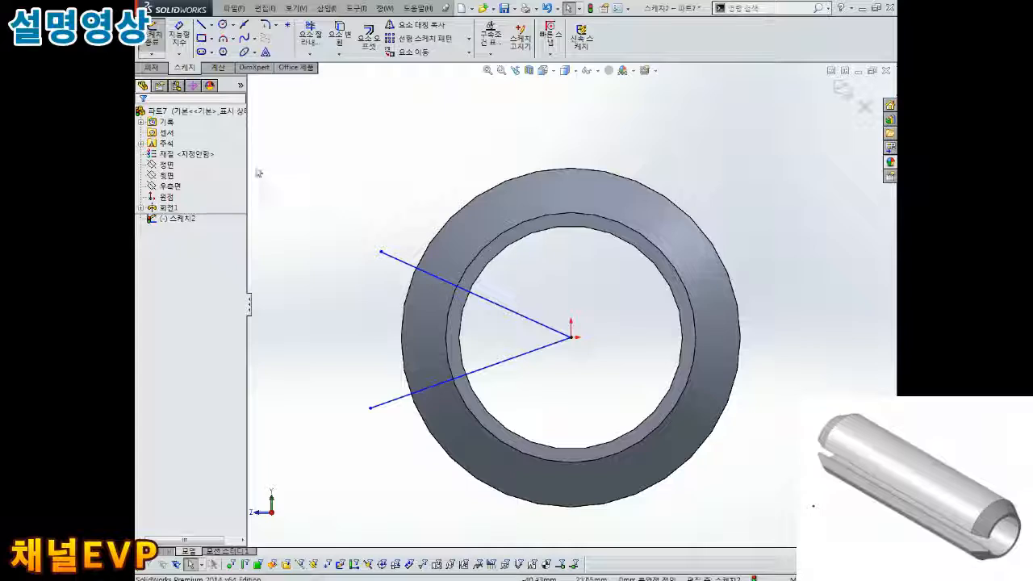
# Draw a horizontal centerline from the origin between the two sloping lines, ending outside the ring.
pyautogui.click(200, 24)
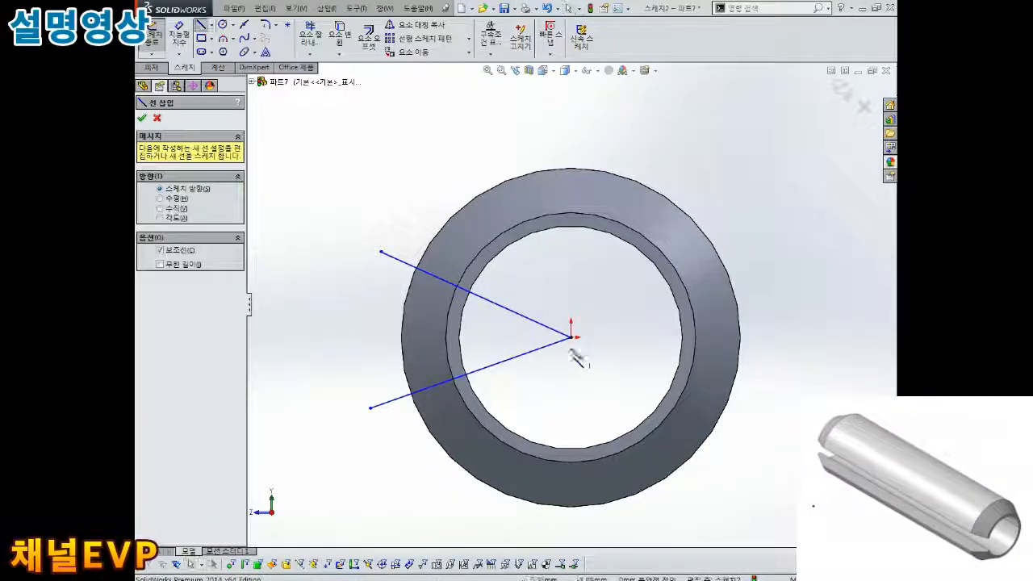
pyautogui.click(572, 337)
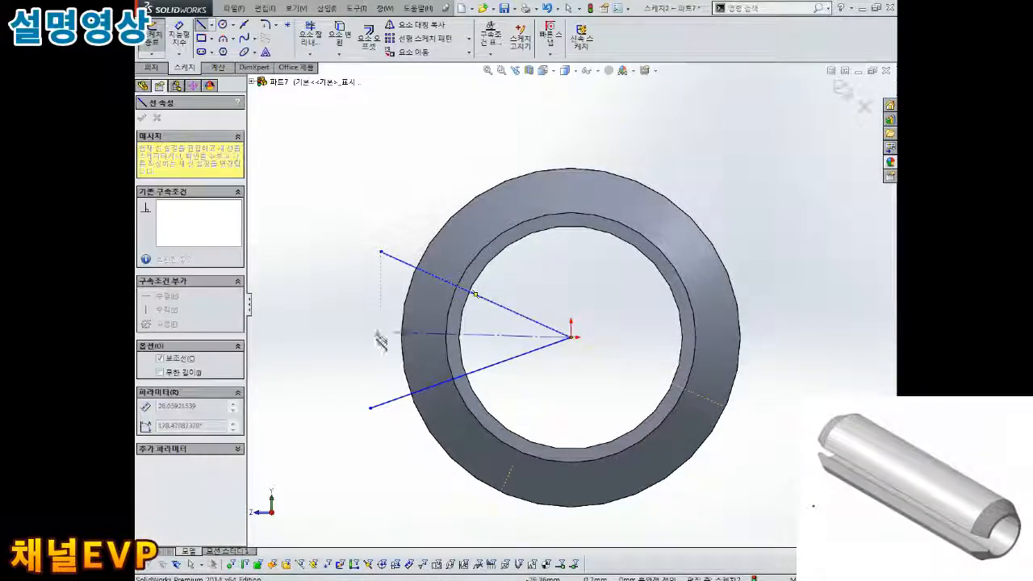
pyautogui.click(315, 337)
pyautogui.press('Escape')
pyautogui.scroll(-6, 552, 364)
pyautogui.scroll(6, 533, 309)
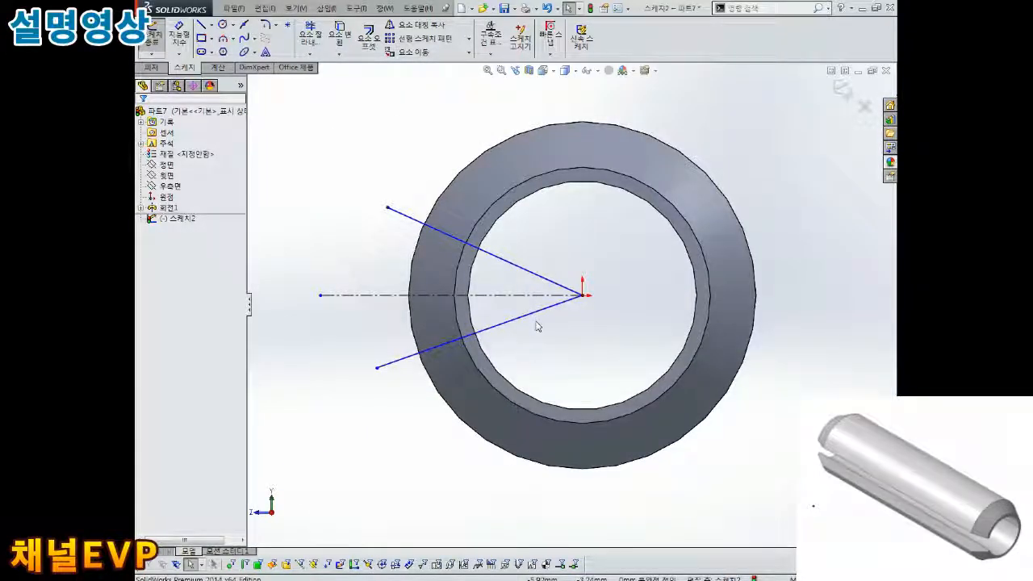
# Extend the upper sloping line slightly outward and join the outer ends of both sloping lines with a line.
pyautogui.moveTo(389, 211); pyautogui.dragTo(369, 204)
pyautogui.click(306, 116)
pyautogui.click(202, 25)
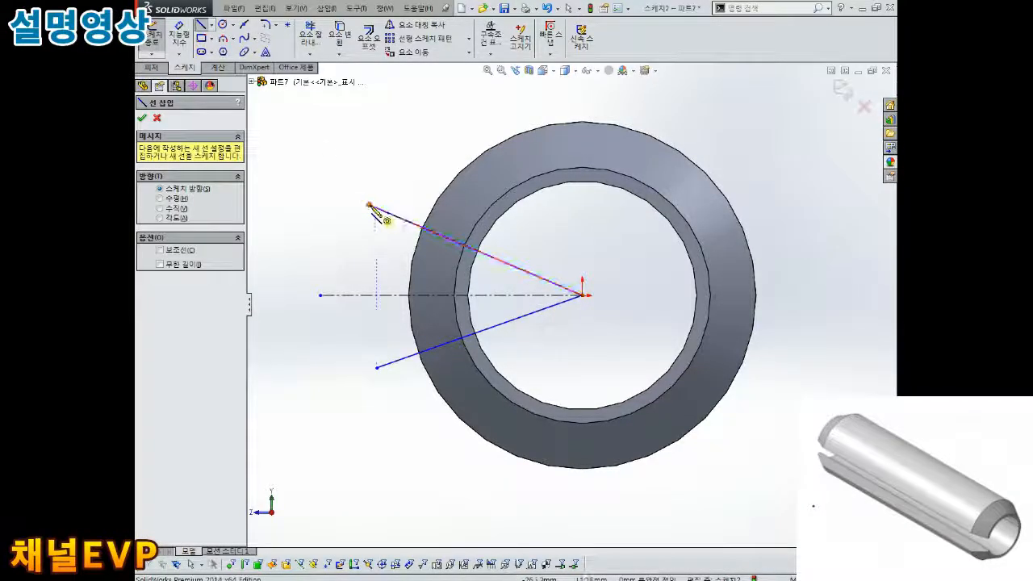
pyautogui.click(369, 204)
pyautogui.click(377, 367)
pyautogui.press('Escape')
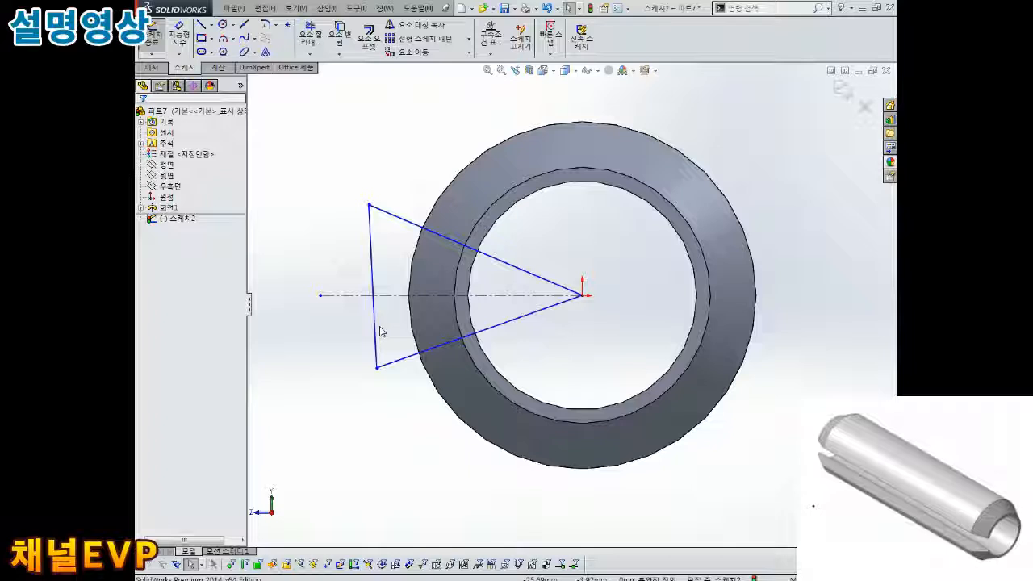
# Add a vertical relation to the line closing the triangle.
pyautogui.click(375, 326)
pyautogui.click(185, 256)
pyautogui.click(622, 370)
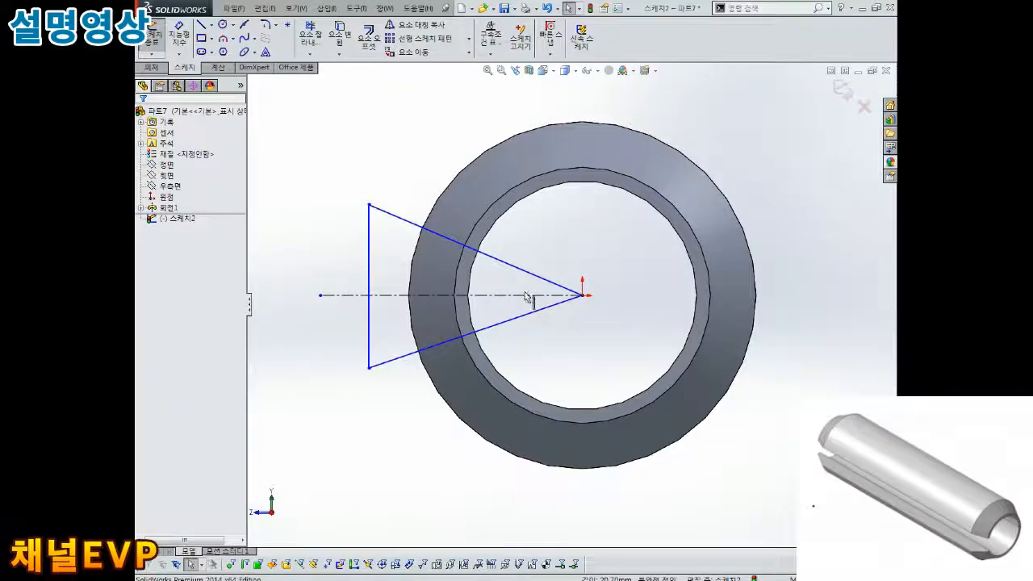
# Convert the inner circular edge of the tube's end face into a sketch circle.
pyautogui.scroll(-3, 492, 270)
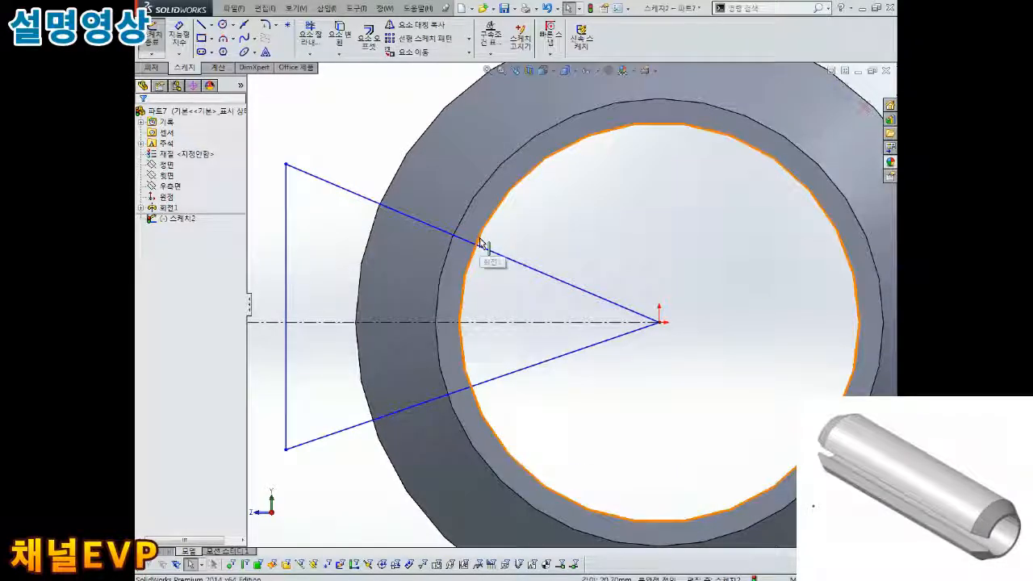
pyautogui.scroll(2, 553, 242)
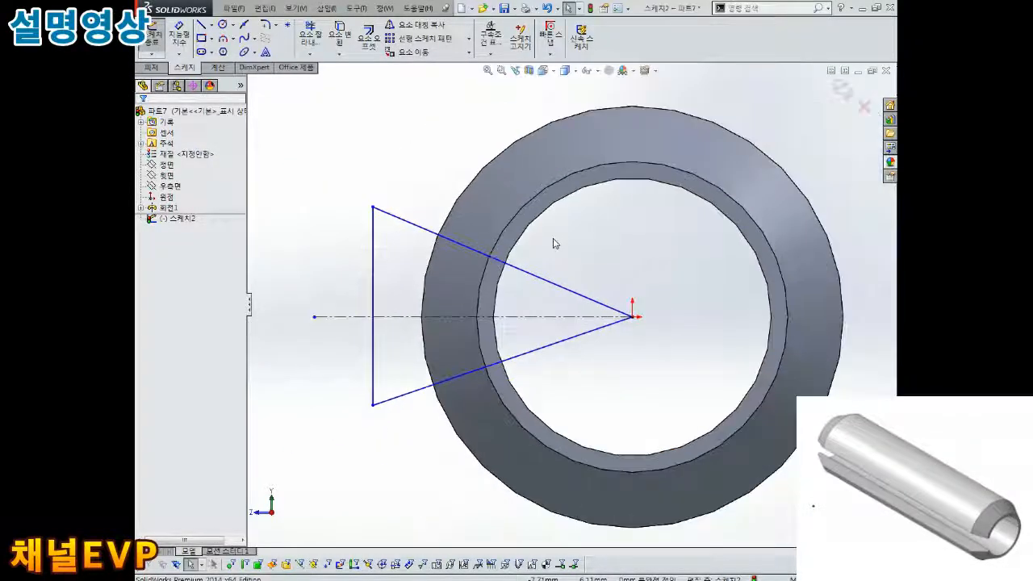
pyautogui.click(538, 216)
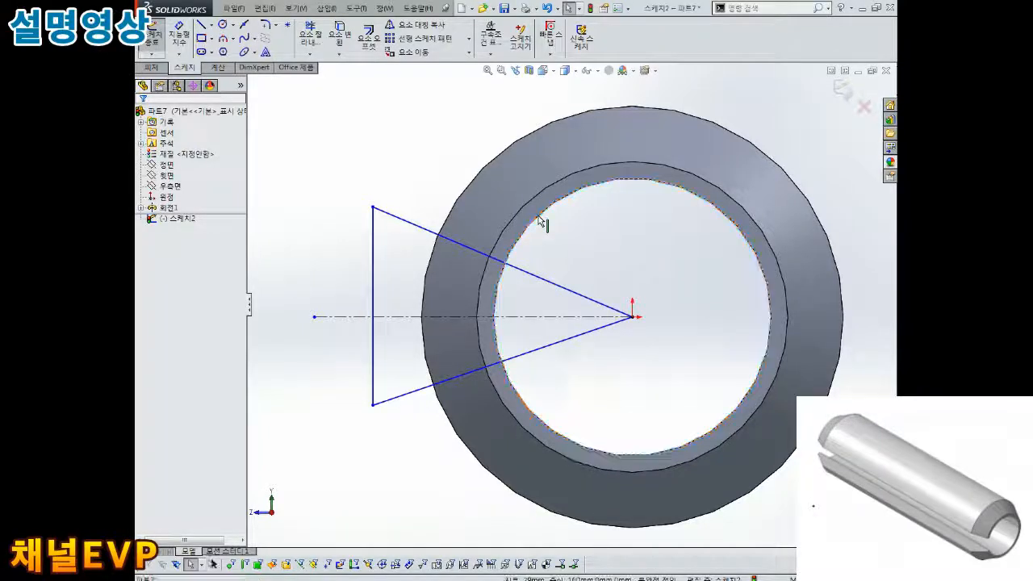
pyautogui.click(340, 35)
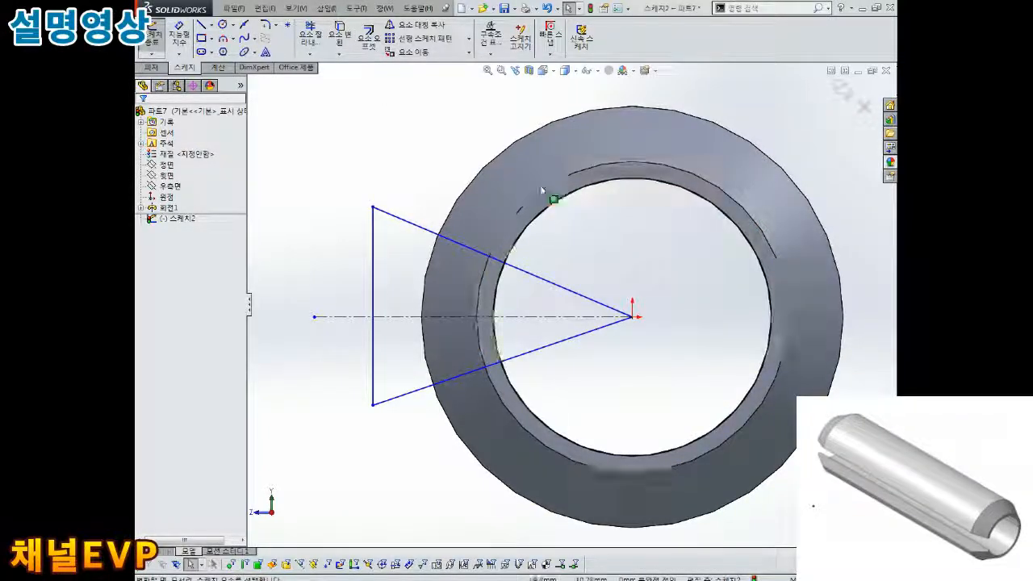
# Hide the revolved body and change the converted circle to construction geometry.
pyautogui.click(170, 207)
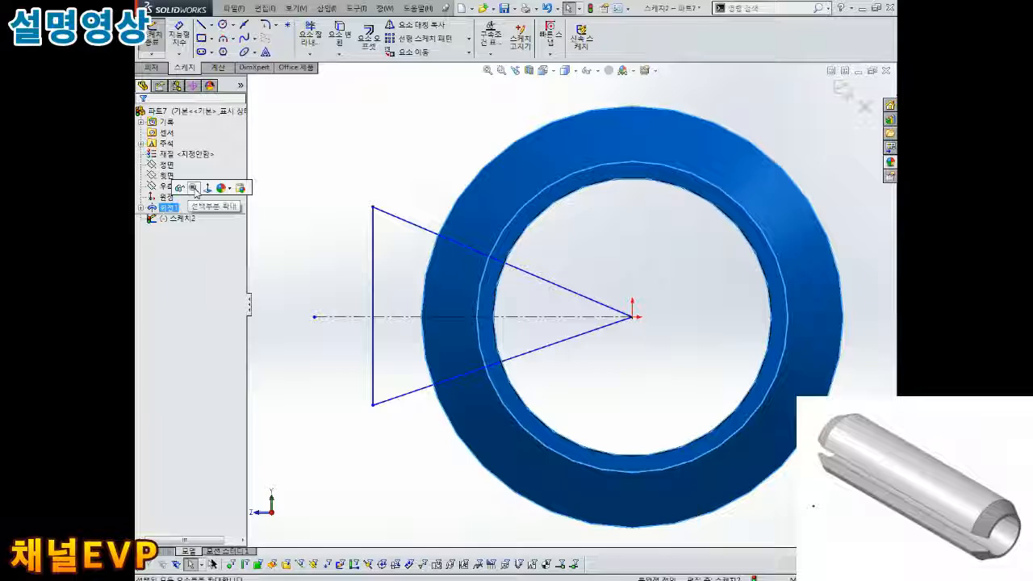
pyautogui.click(193, 189)
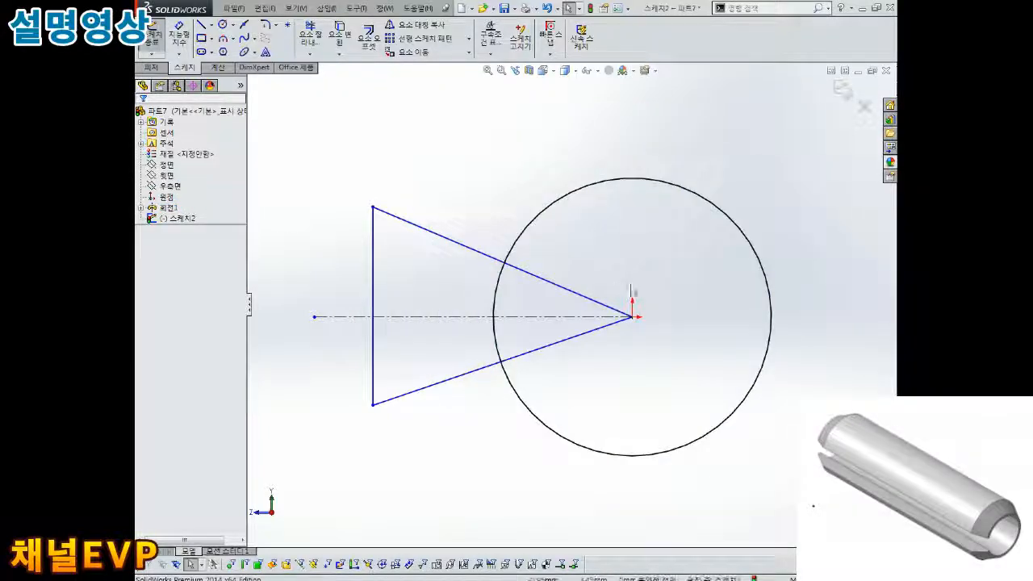
pyautogui.click(500, 293)
pyautogui.click(545, 251)
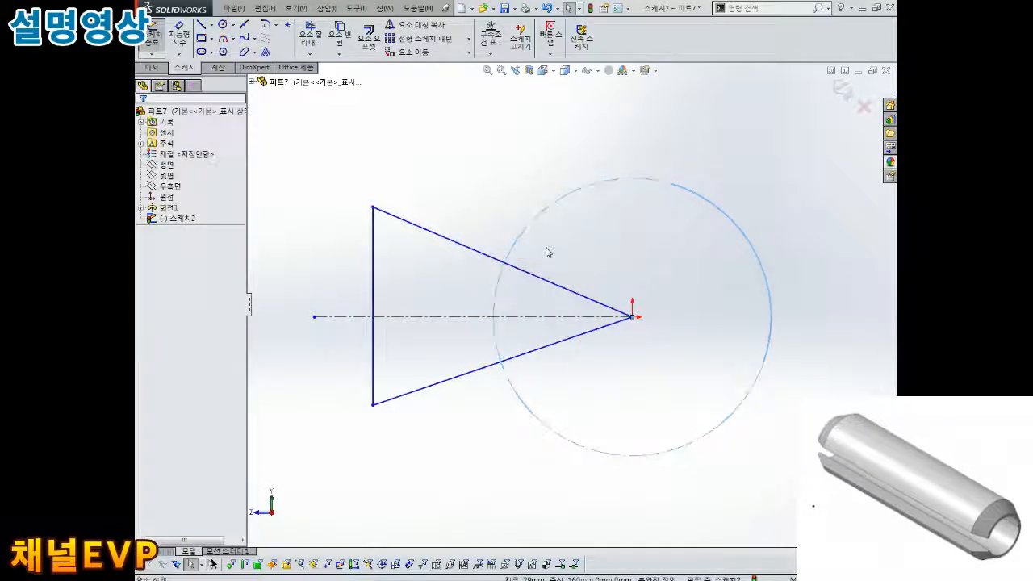
pyautogui.click(545, 252)
pyautogui.scroll(-1, 514, 282)
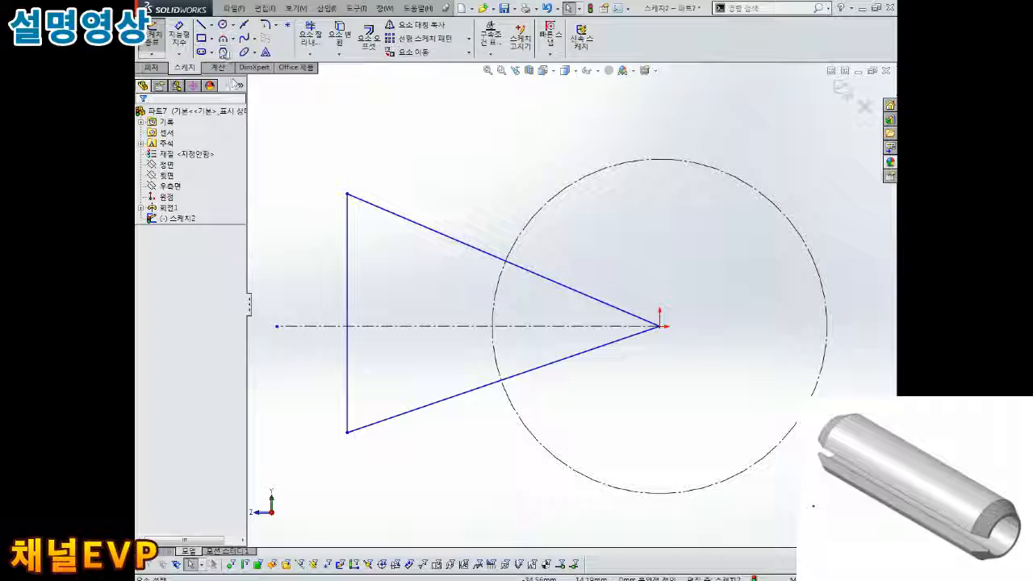
pyautogui.click(179, 34)
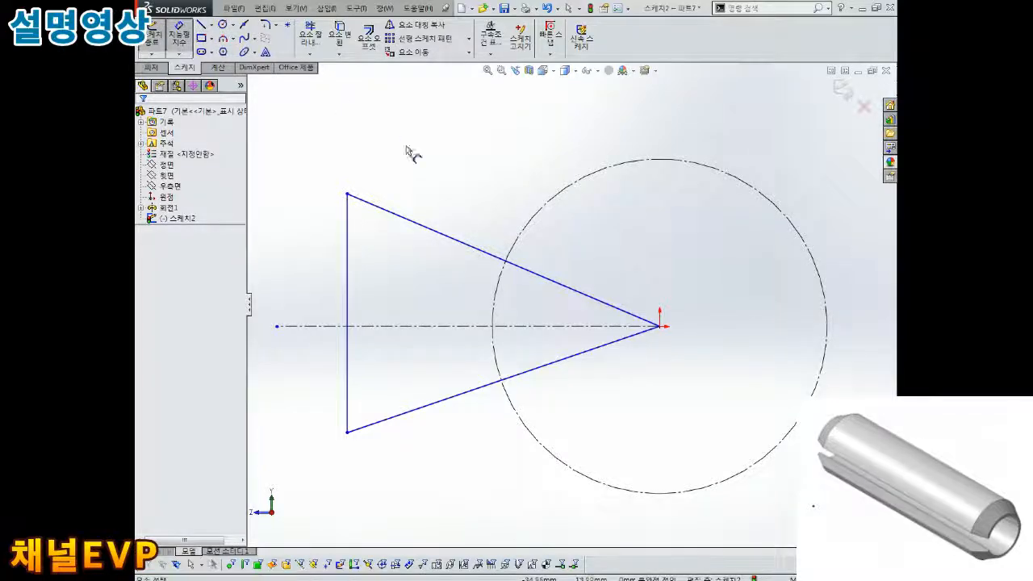
pyautogui.click(510, 327)
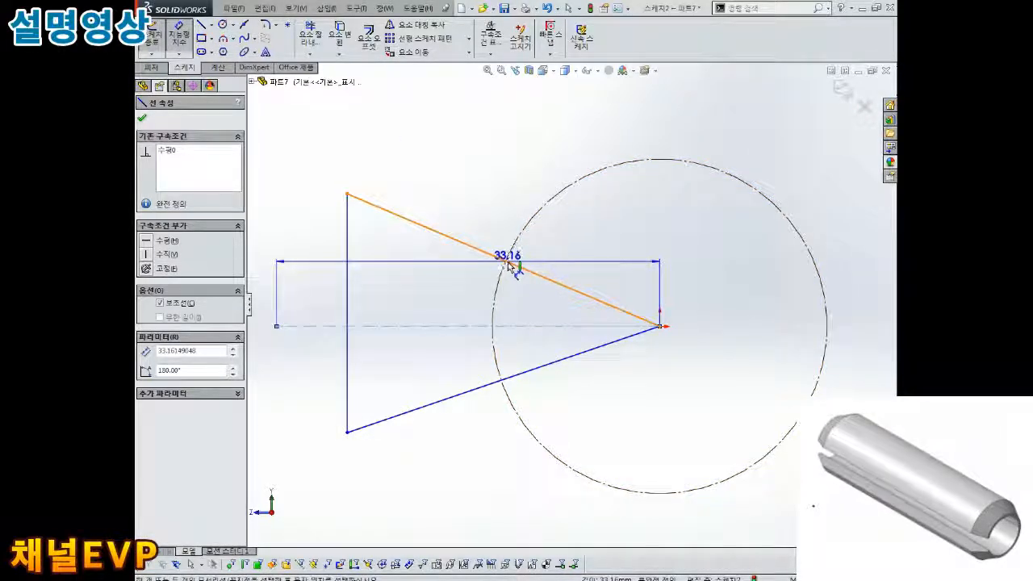
pyautogui.press('Escape')
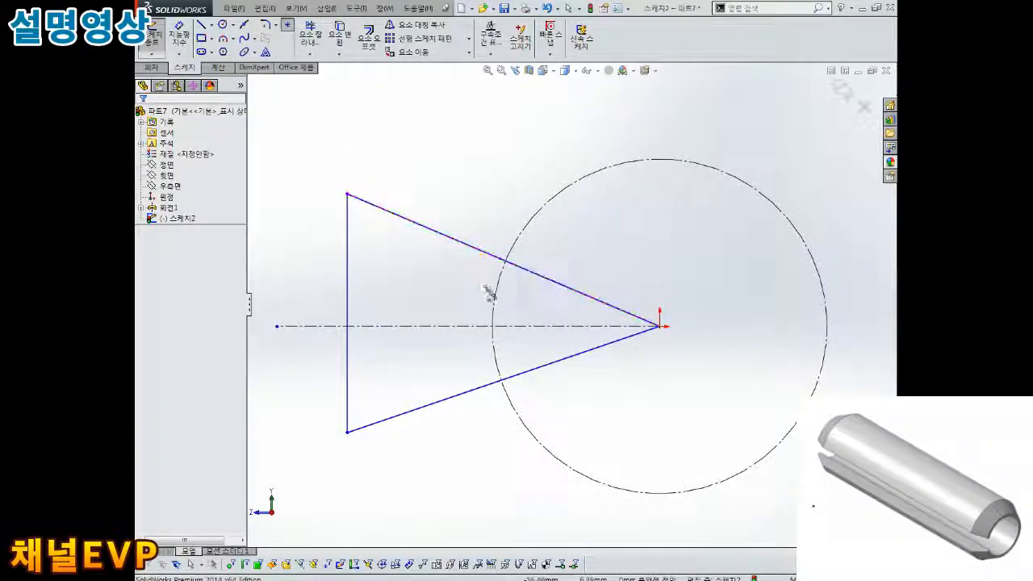
# Place a sketch point near the upper sloping line and make it coincident with that line and the construction circle.
pyautogui.scroll(-3, 502, 240)
pyautogui.click(494, 229)
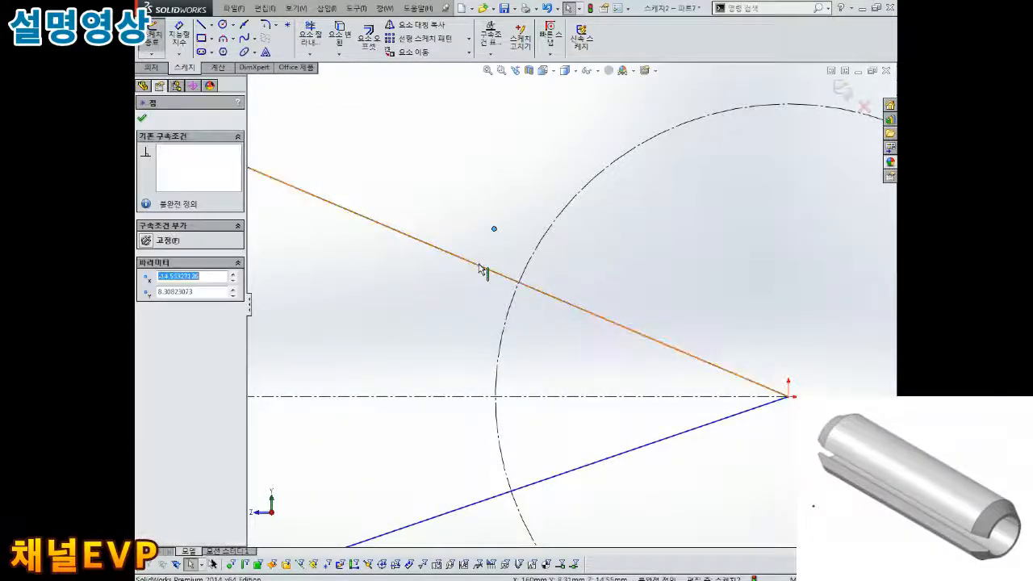
pyautogui.keyDown('ctrl'); pyautogui.click(461, 259); pyautogui.keyUp('ctrl')
pyautogui.click(146, 325)
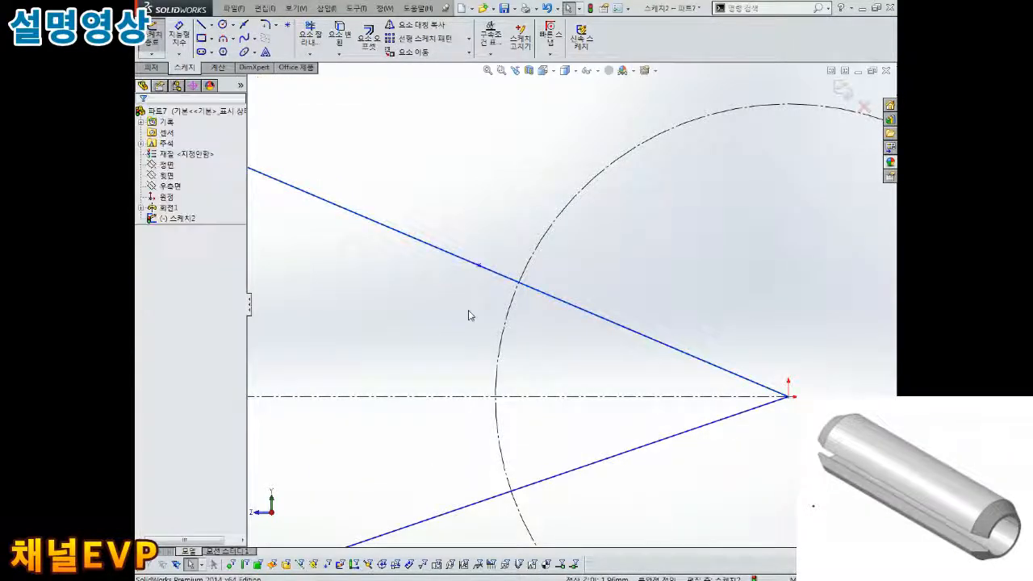
pyautogui.click(480, 266)
pyautogui.keyDown('ctrl'); pyautogui.click(535, 255); pyautogui.keyUp('ctrl')
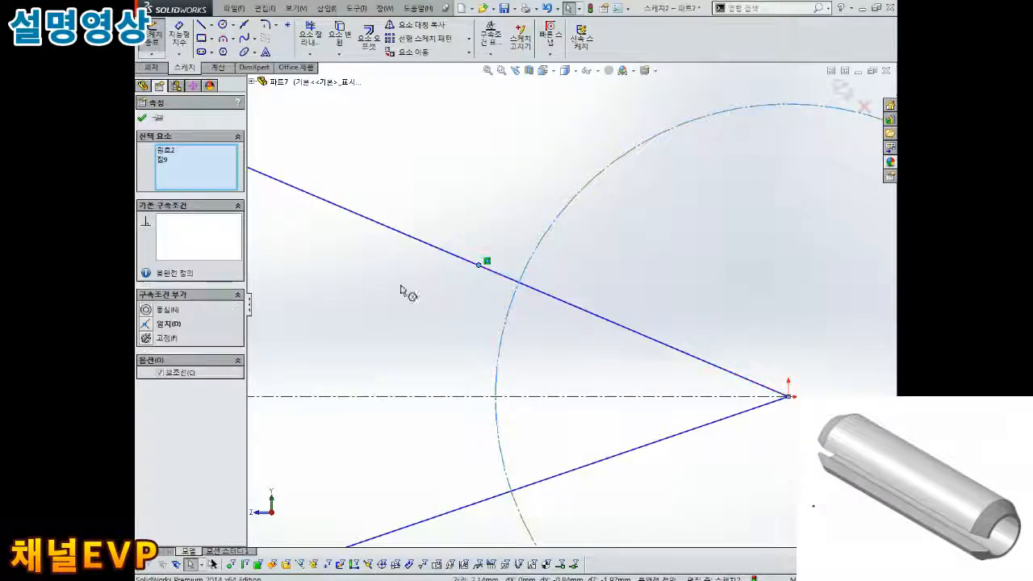
pyautogui.click(147, 325)
pyautogui.click(438, 344)
# Place a second sketch point near the lower sloping line and make it coincident with that line.
pyautogui.scroll(3, 533, 416)
pyautogui.scroll(-3, 547, 434)
pyautogui.scroll(2, 570, 349)
pyautogui.click(288, 25)
pyautogui.click(512, 342)
pyautogui.scroll(3, 513, 356)
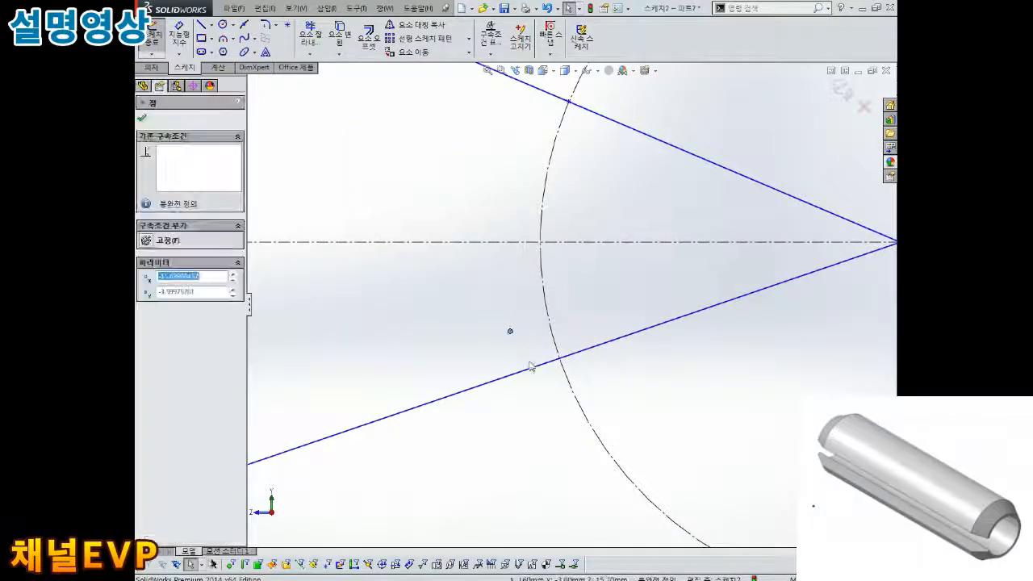
pyautogui.keyDown('ctrl'); pyautogui.click(534, 366); pyautogui.keyUp('ctrl')
pyautogui.click(147, 324)
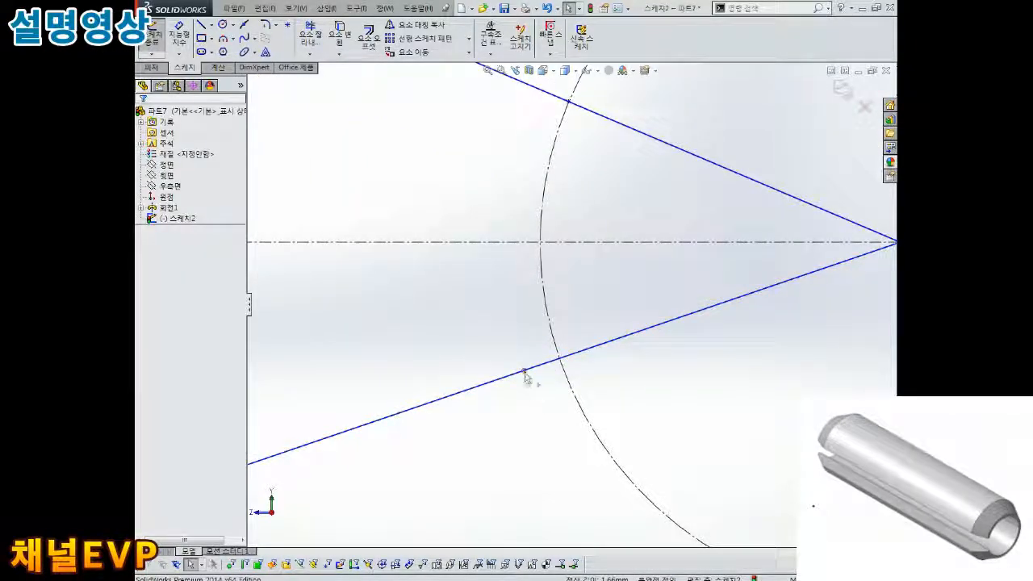
# Make the lower point coincident with the construction circle so it sits where the circle crosses the lower line.
pyautogui.click(524, 369)
pyautogui.keyDown('ctrl'); pyautogui.click(565, 373); pyautogui.keyUp('ctrl')
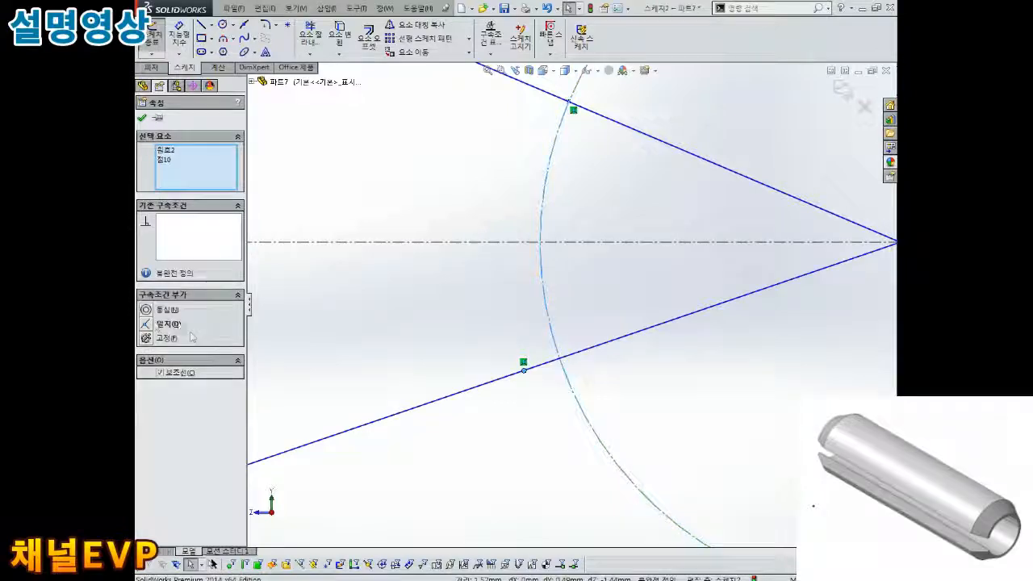
pyautogui.click(145, 325)
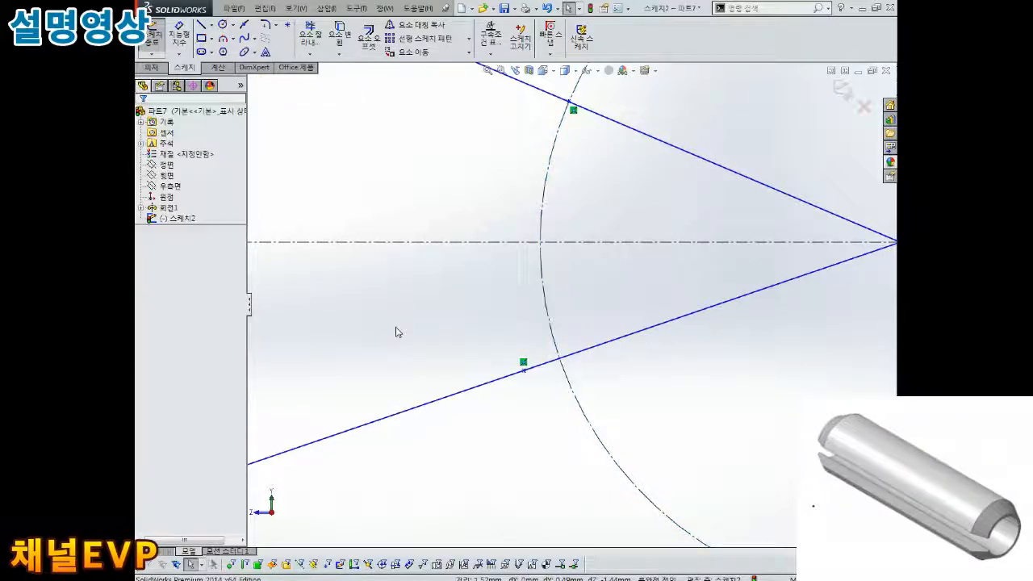
pyautogui.click(563, 377)
pyautogui.keyDown('ctrl'); pyautogui.click(524, 370); pyautogui.keyUp('ctrl')
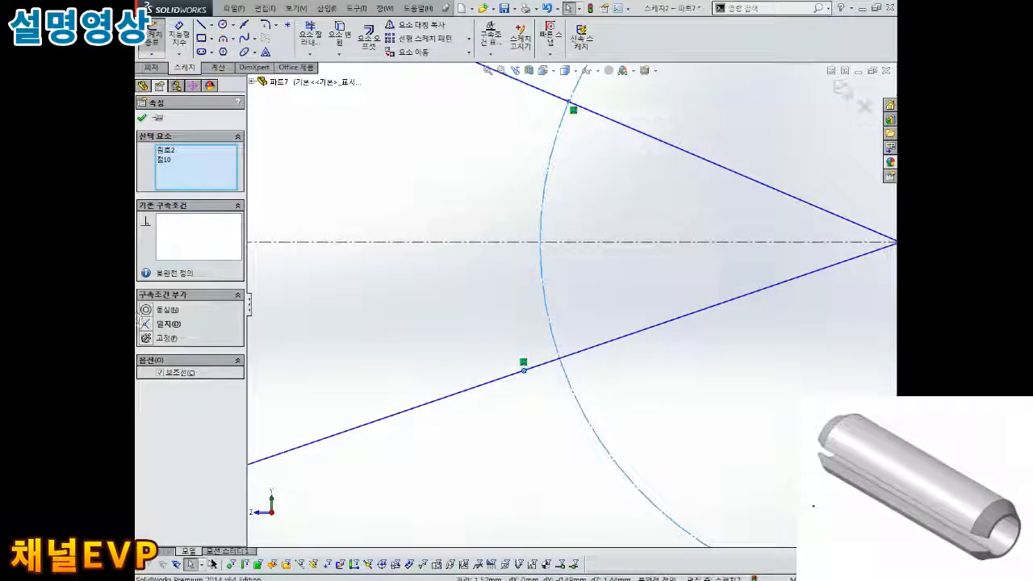
pyautogui.scroll(6, 549, 238)
pyautogui.scroll(-3, 558, 230)
pyautogui.click(645, 295)
pyautogui.moveTo(609, 313); pyautogui.dragTo(600, 285, button='right')
pyautogui.click(591, 262)
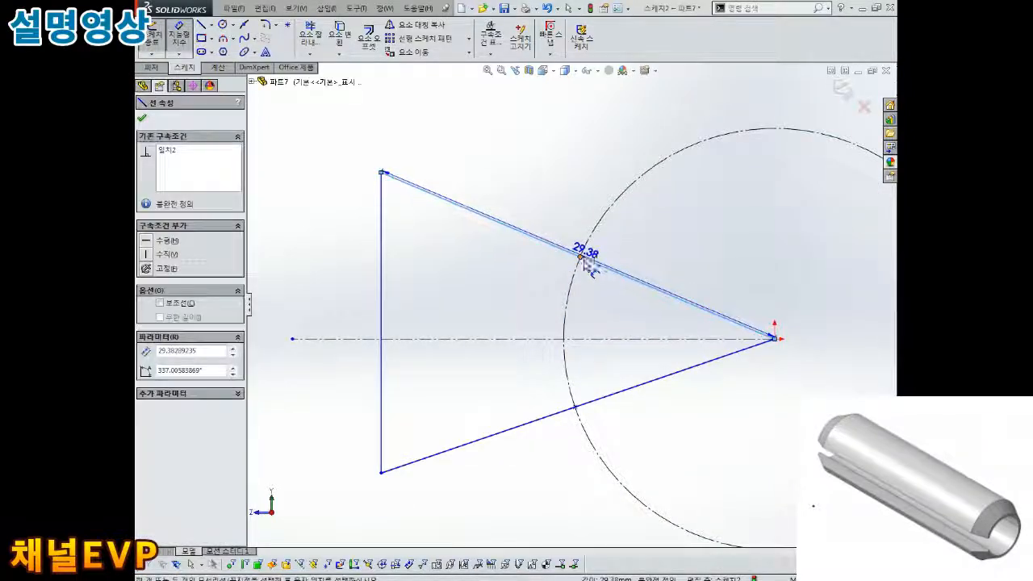
pyautogui.press('Escape')
# Dimension the vertical distance between the two intersection points as 10 mm.
pyautogui.moveTo(596, 236); pyautogui.dragTo(595, 210, button='right')
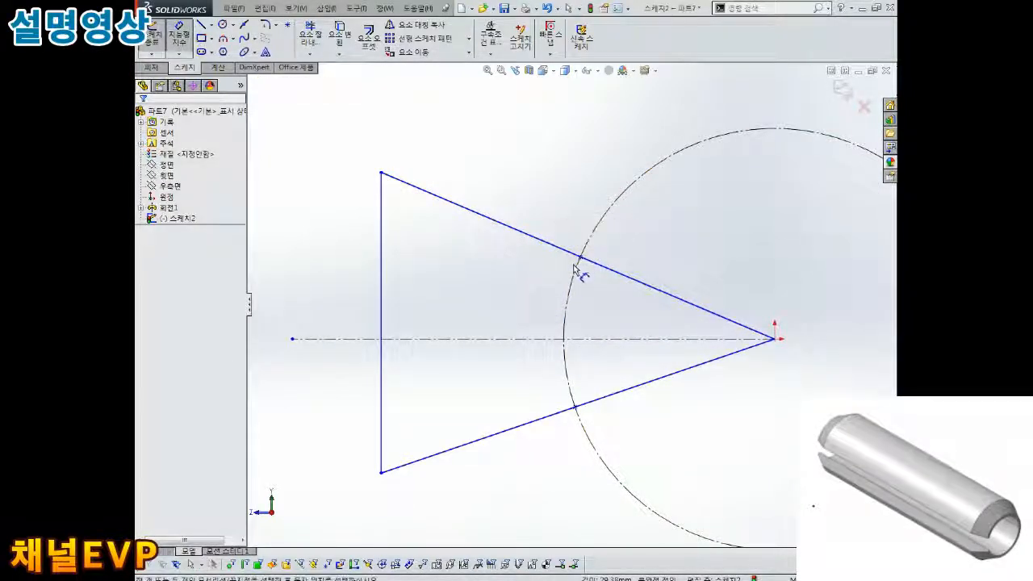
pyautogui.click(580, 259)
pyautogui.click(575, 407)
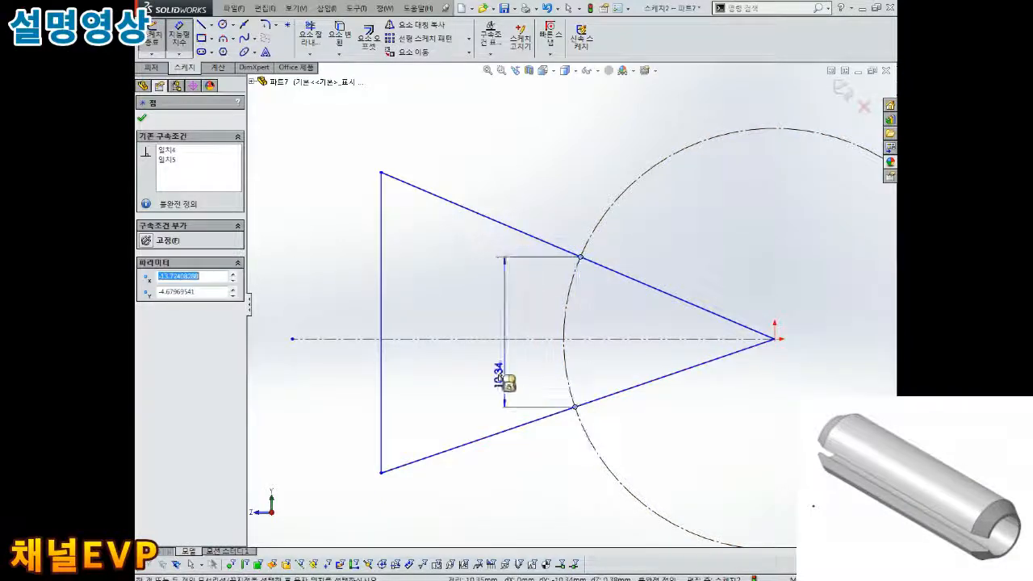
pyautogui.click(494, 370)
pyautogui.write('10')
pyautogui.press('Return')
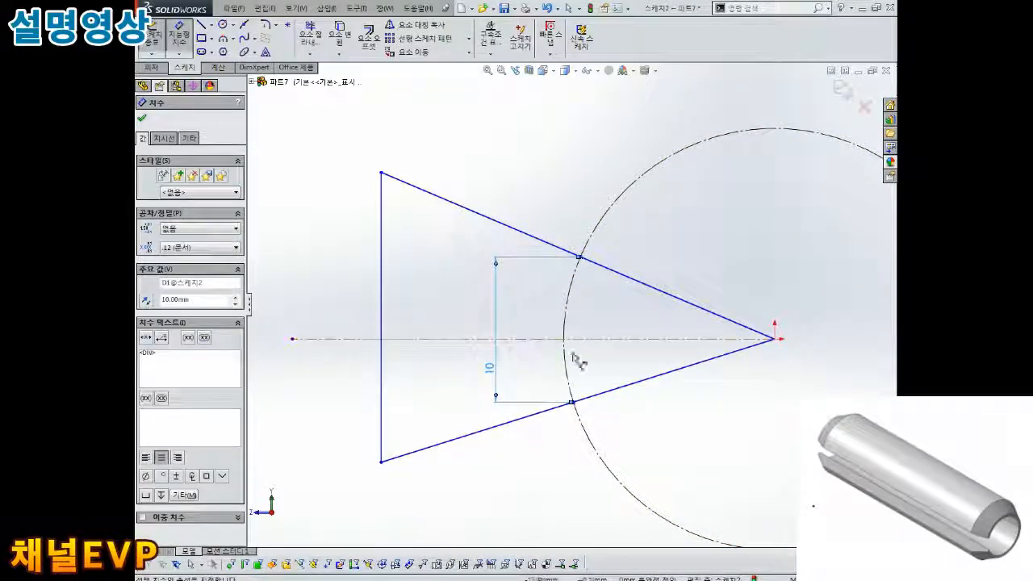
pyautogui.press('Escape')
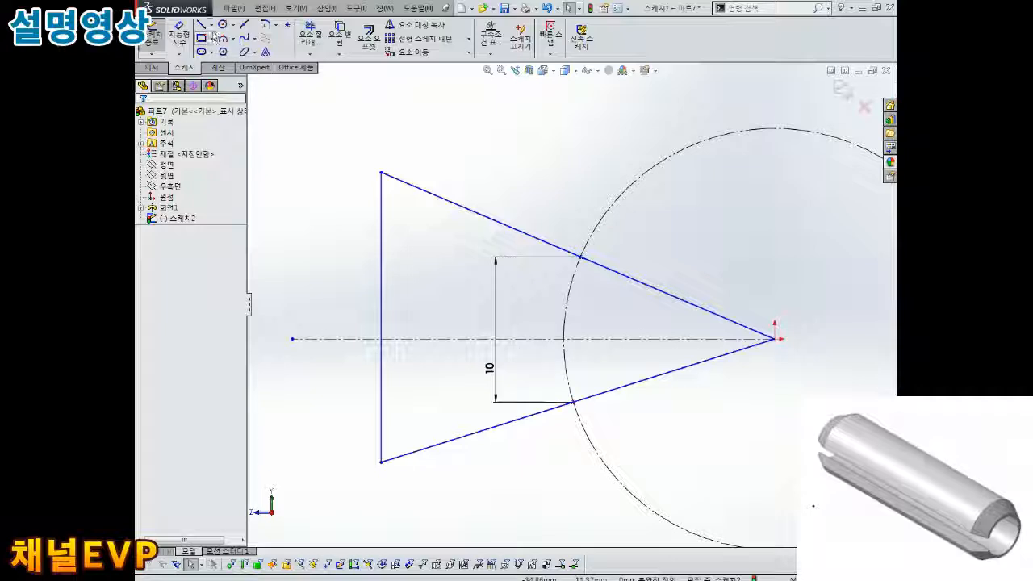
# Dimension the vertical distance from the lower intersection point to the horizontal centerline as 5 mm.
pyautogui.click(178, 34)
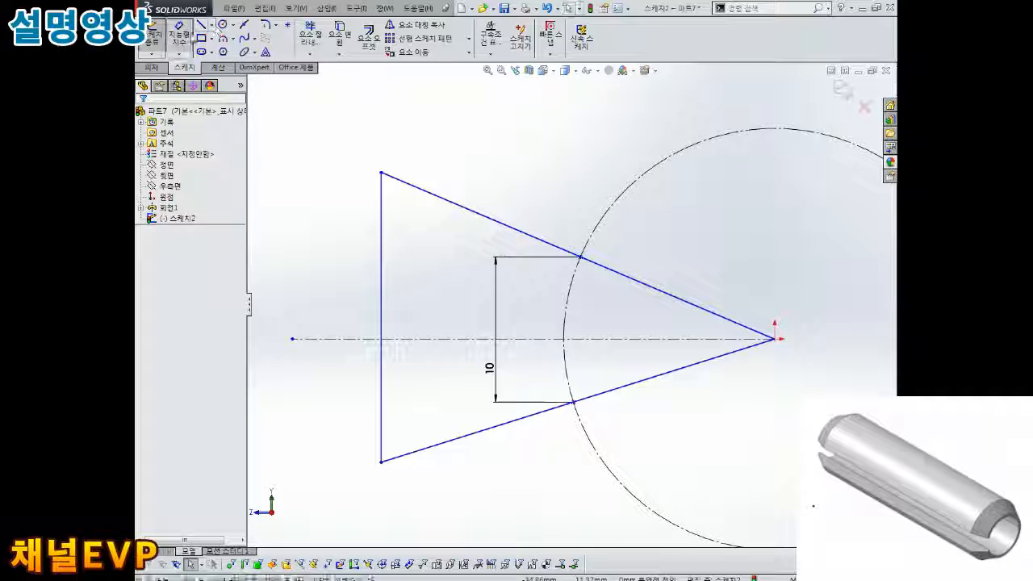
pyautogui.click(573, 401)
pyautogui.click(557, 340)
pyautogui.click(547, 369)
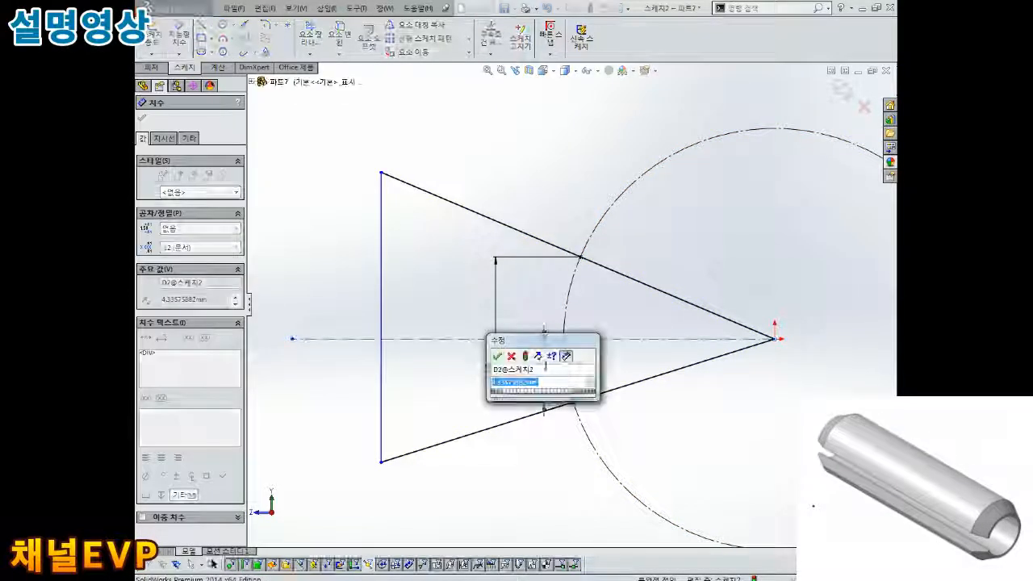
pyautogui.write('5')
pyautogui.press('Return')
pyautogui.press('Escape')
pyautogui.press('f')
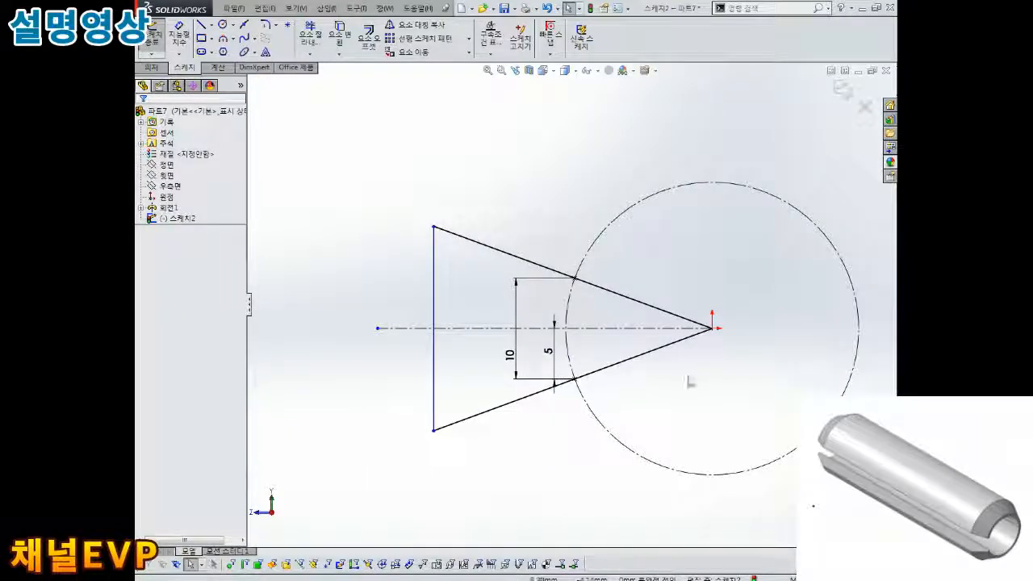
pyautogui.scroll(-2, 620, 327)
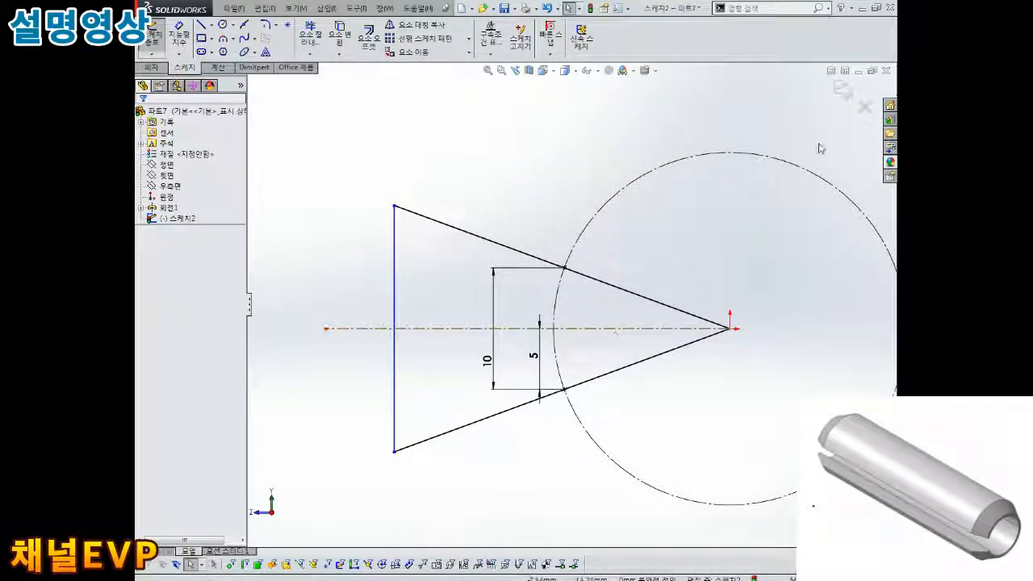
# Show the hidden revolved tube again and exit the triangular slot sketch.
pyautogui.click(168, 207)
pyautogui.click(450, 138)
pyautogui.scroll(3, 628, 234)
pyautogui.moveTo(628, 234)
pyautogui.mouseDown(button='middle')
pyautogui.moveTo(655, 230)
pyautogui.moveTo(605, 232)
pyautogui.moveTo(625, 242)
pyautogui.mouseUp(button='middle')
pyautogui.scroll(2, 625, 243)
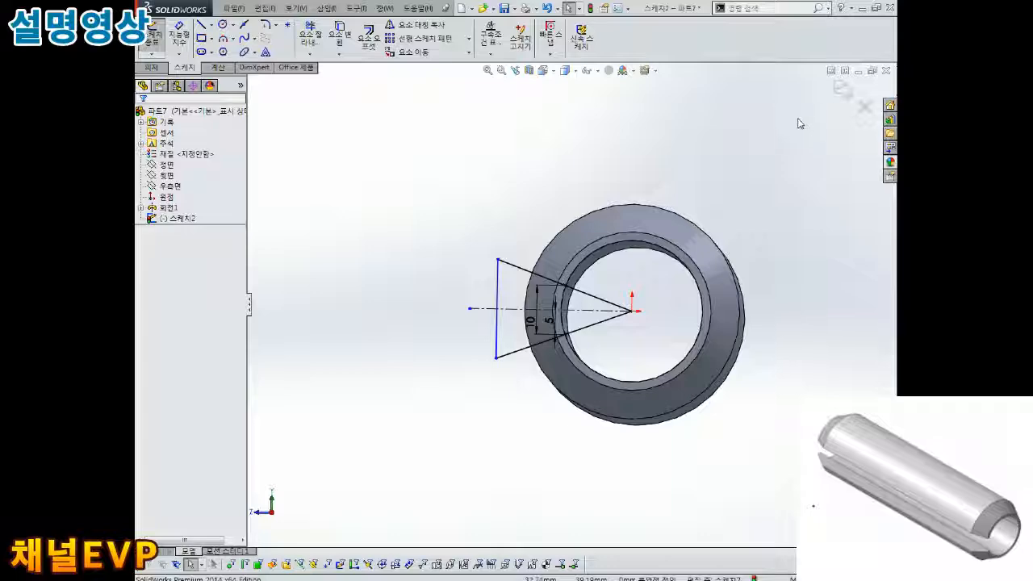
pyautogui.click(842, 92)
# Cut-extrude the triangular sketch from its sketch plane through all to open a slot along the whole tube.
pyautogui.scroll(4, 627, 232)
pyautogui.moveTo(415, 336)
pyautogui.mouseDown(button='middle')
pyautogui.moveTo(428, 234)
pyautogui.moveTo(388, 209)
pyautogui.moveTo(392, 288)
pyautogui.mouseUp(button='middle')
pyautogui.scroll(2, 429, 233)
pyautogui.scroll(-2, 396, 288)
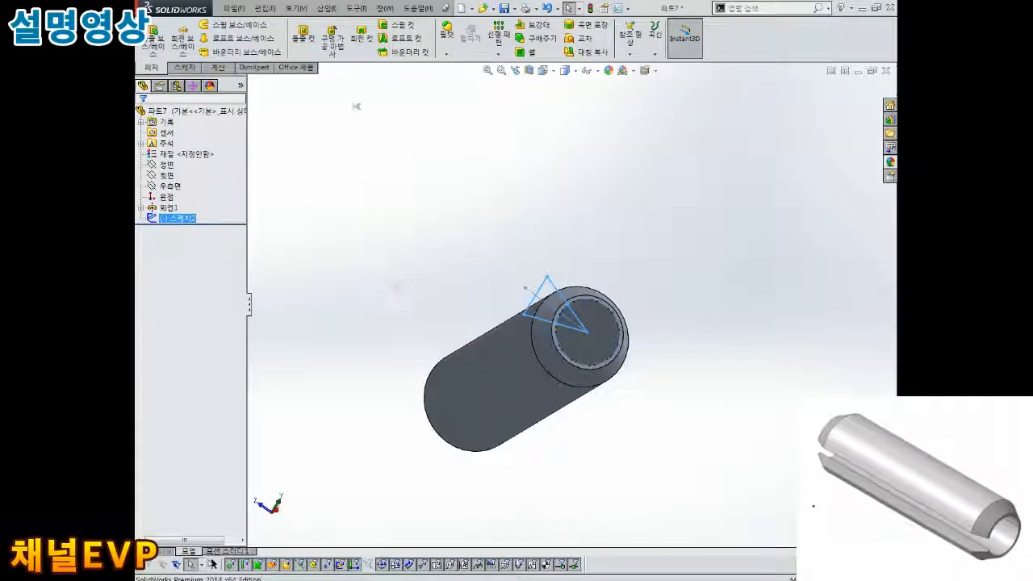
pyautogui.click(311, 56)
pyautogui.click(198, 150)
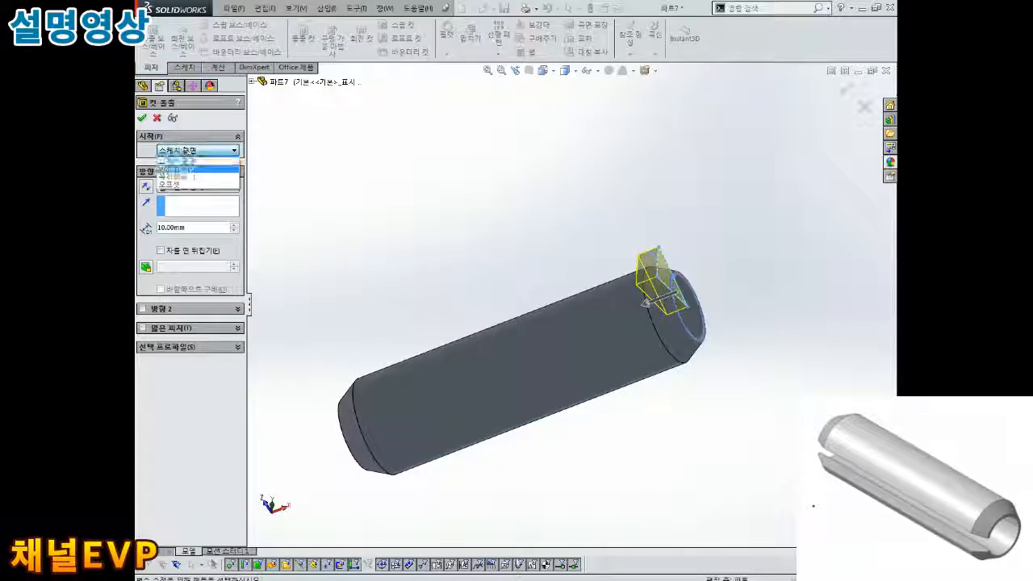
pyautogui.click(177, 161)
pyautogui.click(198, 186)
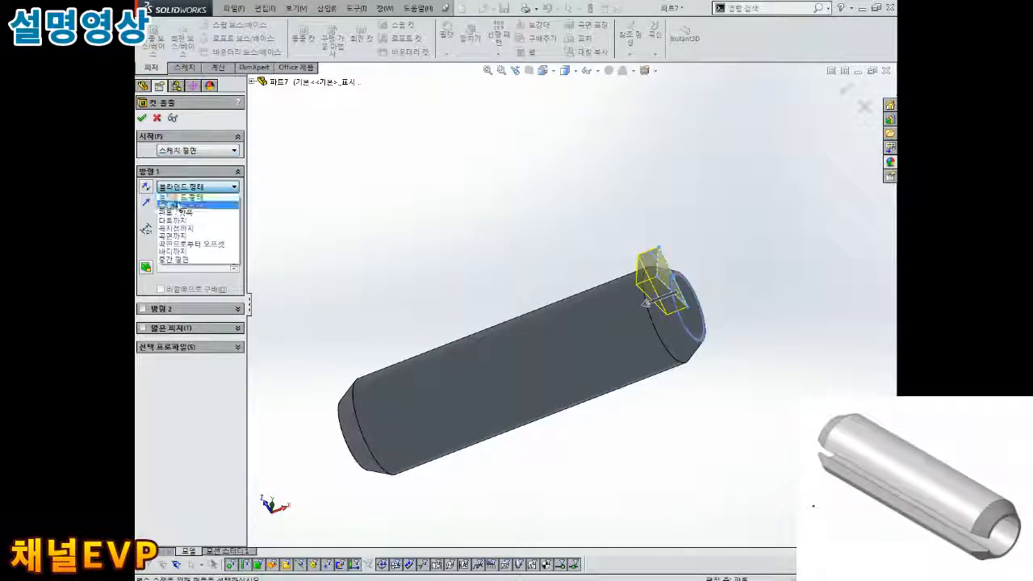
pyautogui.click(176, 205)
pyautogui.scroll(2, 473, 245)
pyautogui.moveTo(473, 245); pyautogui.dragTo(460, 226, button='middle')
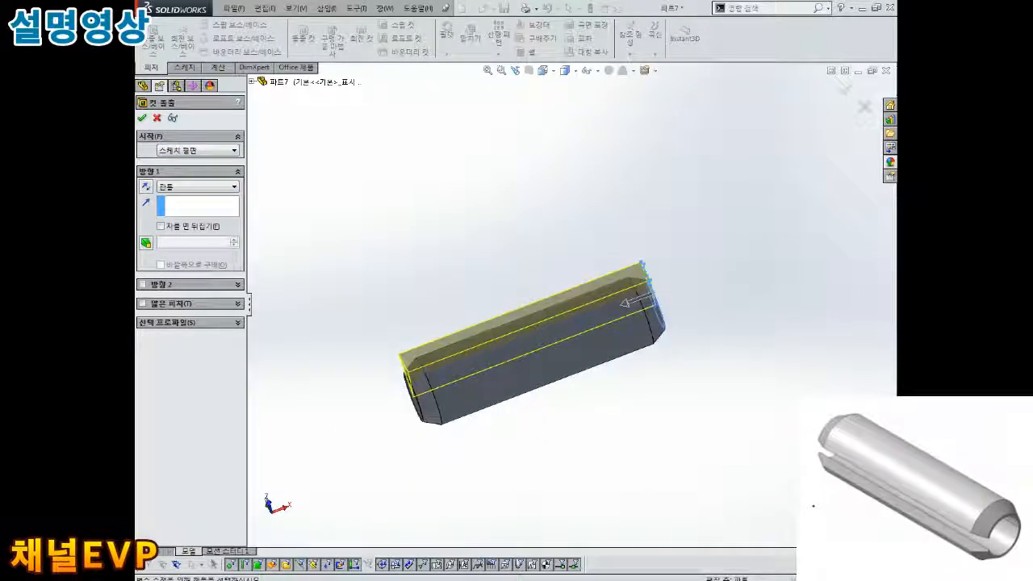
pyautogui.click(142, 120)
# Apply a light red appearance (RGB 255, 128, 128) to the whole part.
pyautogui.moveTo(541, 256); pyautogui.dragTo(461, 308, button='middle')
pyautogui.scroll(-3, 461, 311)
pyautogui.moveTo(545, 357); pyautogui.dragTo(502, 312, button='middle')
pyautogui.scroll(3, 516, 335)
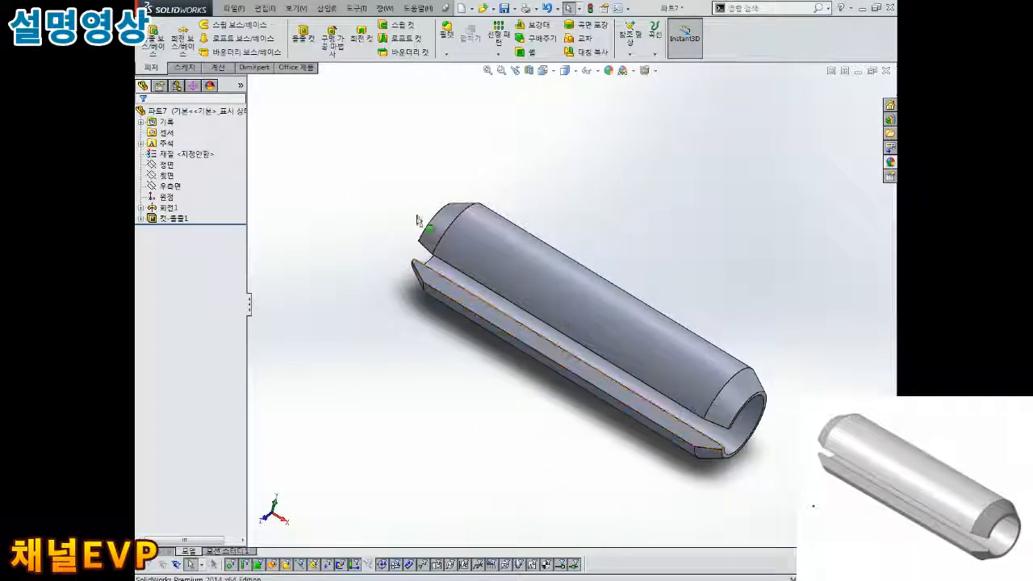
pyautogui.rightClick(161, 111)
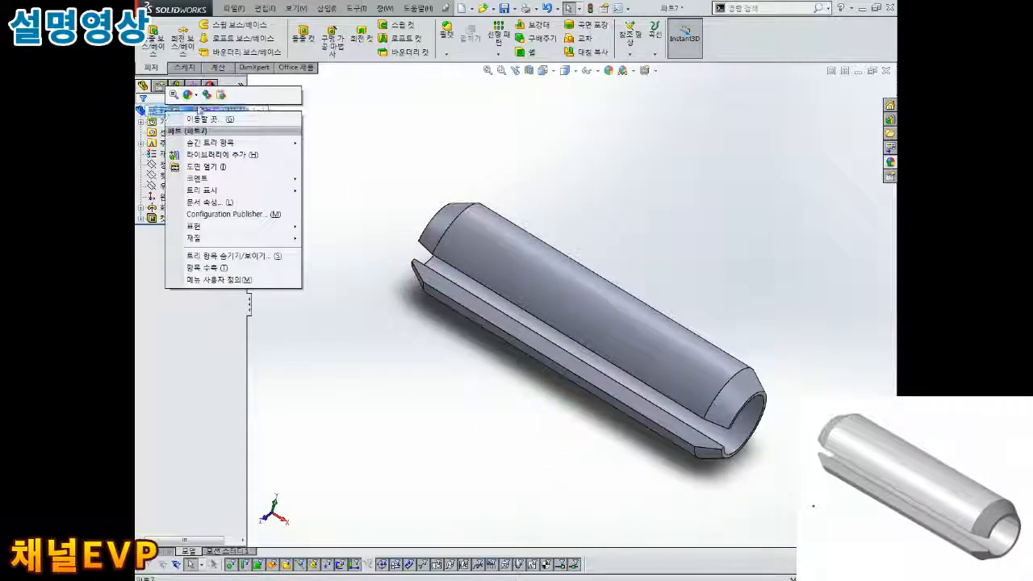
pyautogui.click(200, 118)
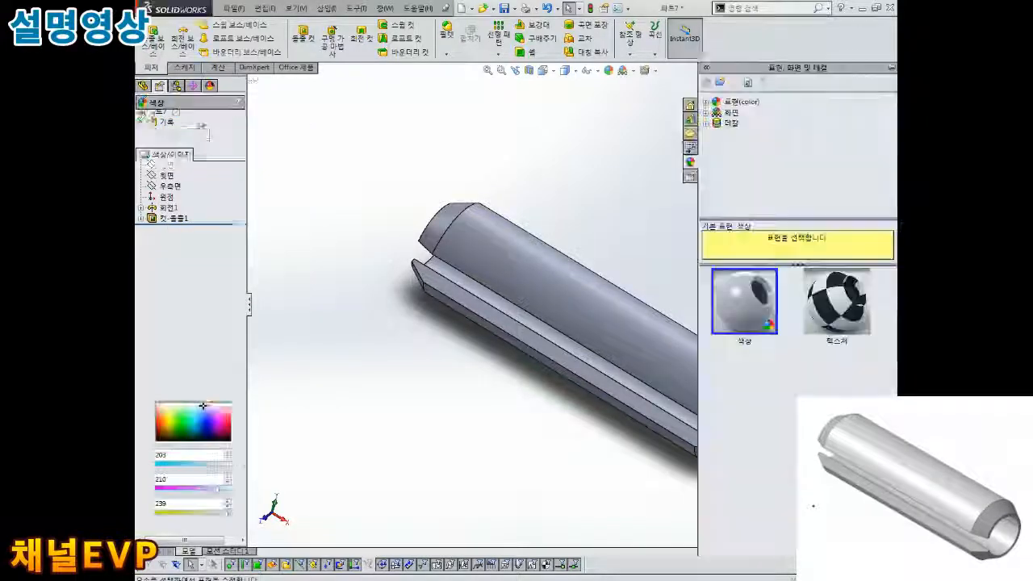
pyautogui.click(161, 352)
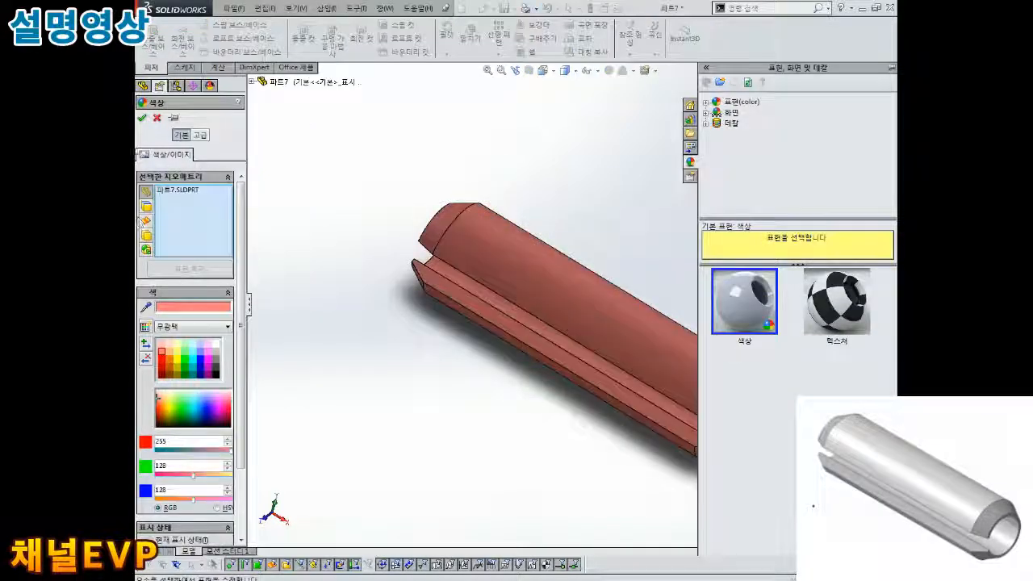
pyautogui.click(143, 121)
# Save the slotted tube part as 16.SLDPRT in the 0814 folder.
pyautogui.moveTo(627, 299); pyautogui.dragTo(590, 254, button='middle')
pyautogui.hotkey('ctrl', 's')
pyautogui.click(454, 172)
pyautogui.scroll(-3, 452, 194)
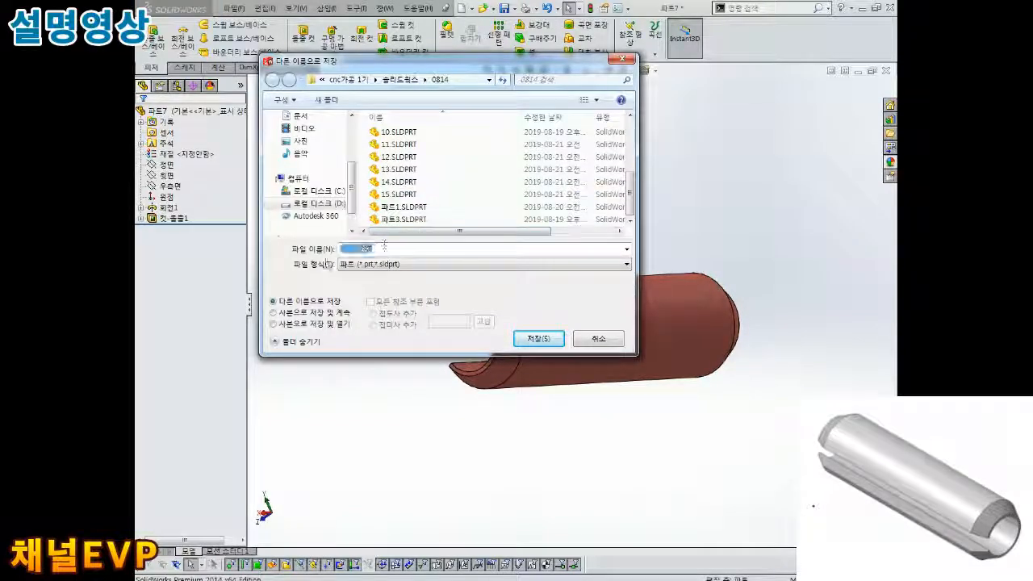
pyautogui.write('16.SLDPRT')
pyautogui.press('Return')
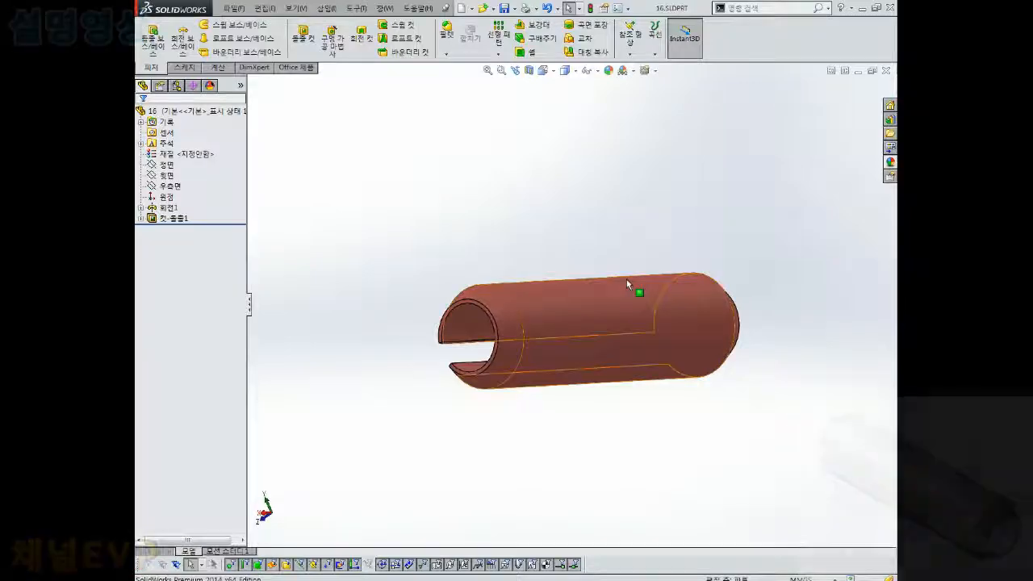